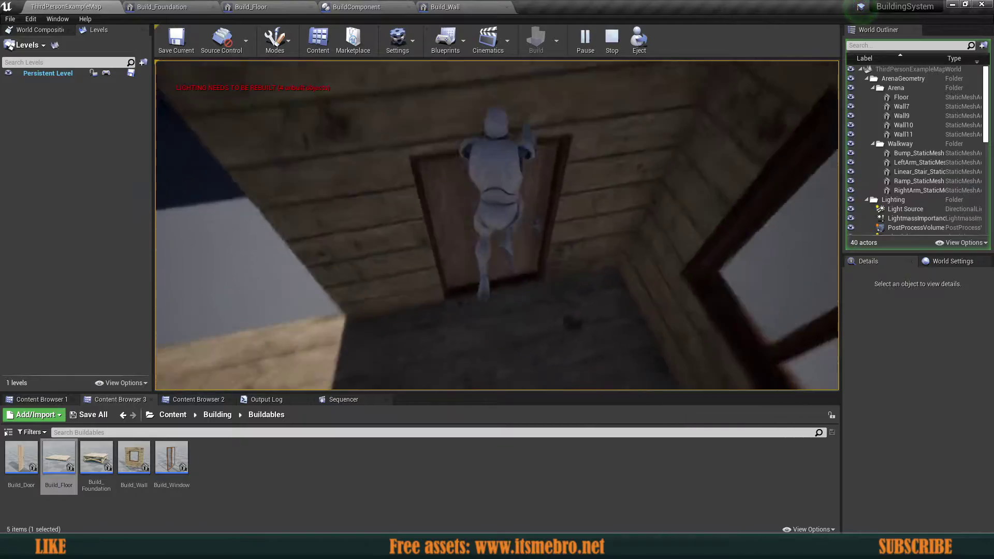
- Walk and jump the character around the built room to check its door and window
key(w)
key(space)
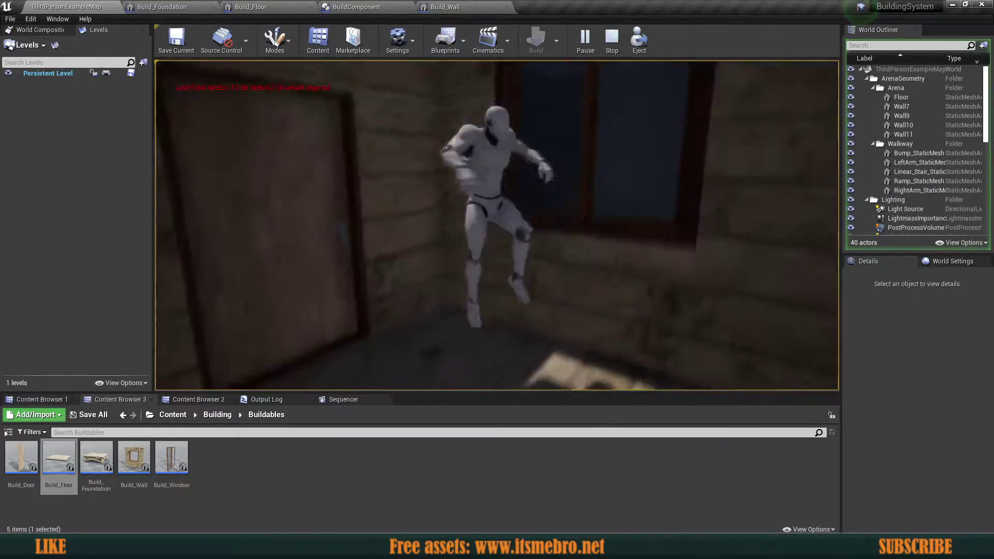
key(w)
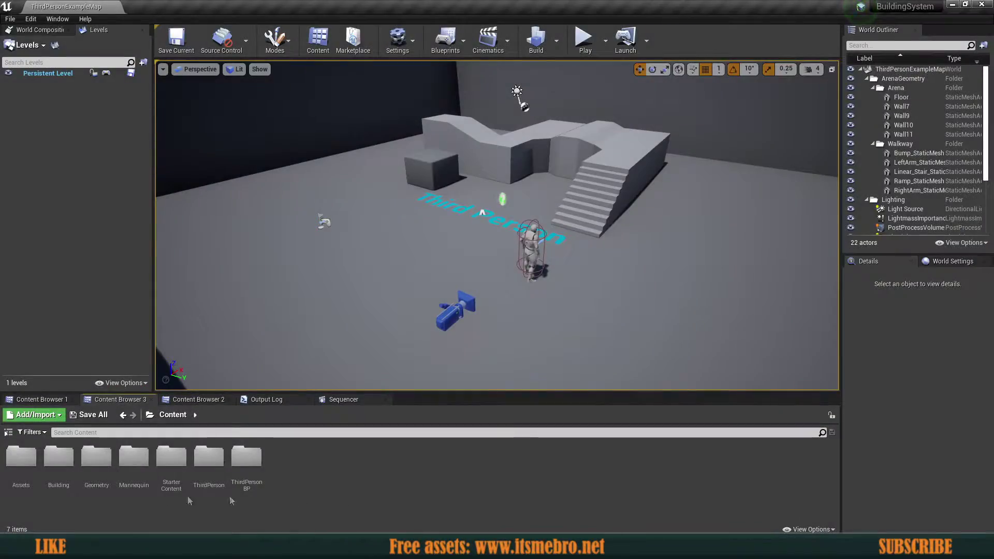
- Open the Buildables folder inside the Building content folder
double_click(59, 457)
double_click(21, 456)
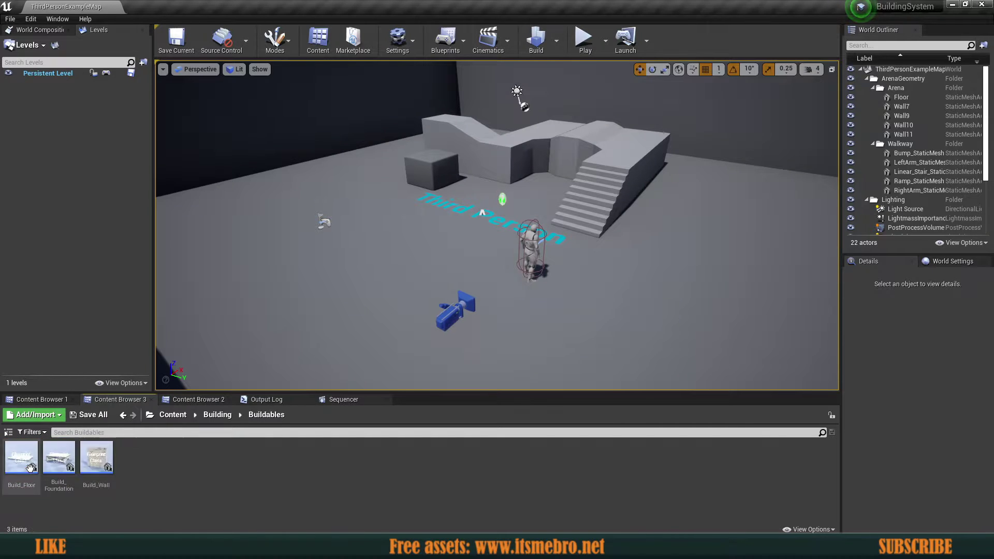
right_click(170, 486)
click(152, 492)
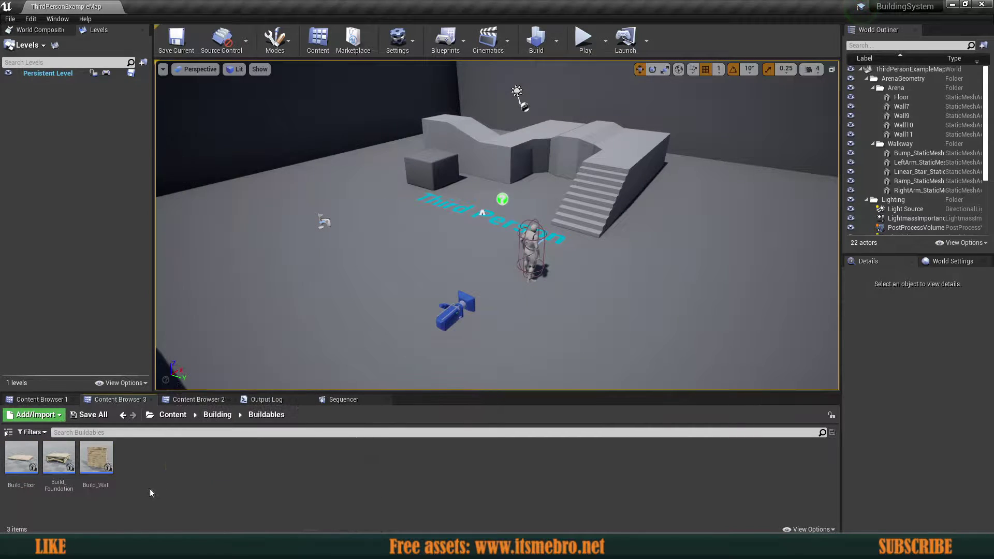
right_click(174, 485)
click(137, 493)
- Duplicate the Build_Wall blueprint, name the copy Build_Door and open it
click(99, 458)
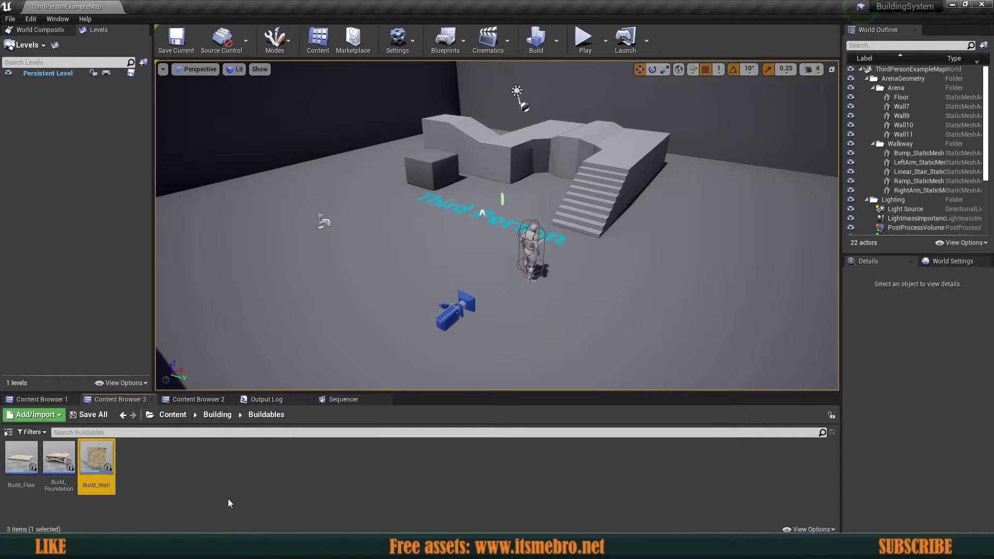
key(ctrl+w)
key(Right)
key(BackSpace)
key(BackSpace)
key(BackSpace)
key(BackSpace)
key(BackSpace)
text(Door)
key(Return)
key(Return)
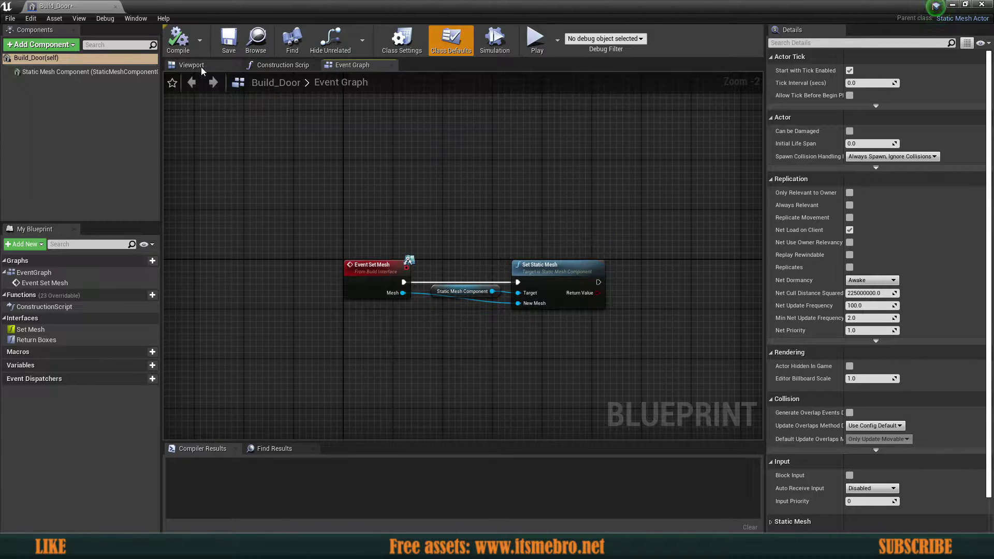
- Examine Build_Door's Set Mesh event nodes and its Return Boxes function
scroll(324, 239, down, 2)
scroll(355, 256, up, 4)
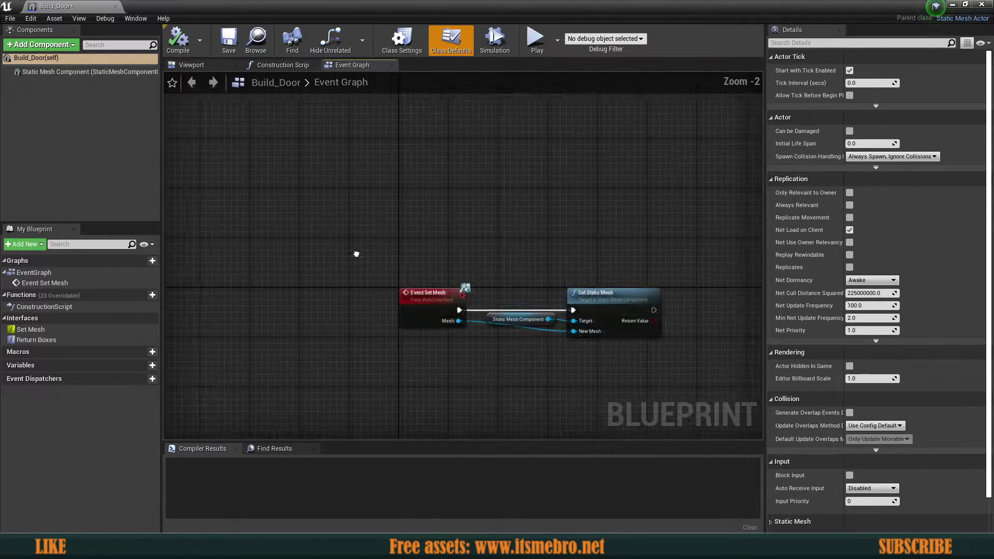
double_click(105, 336)
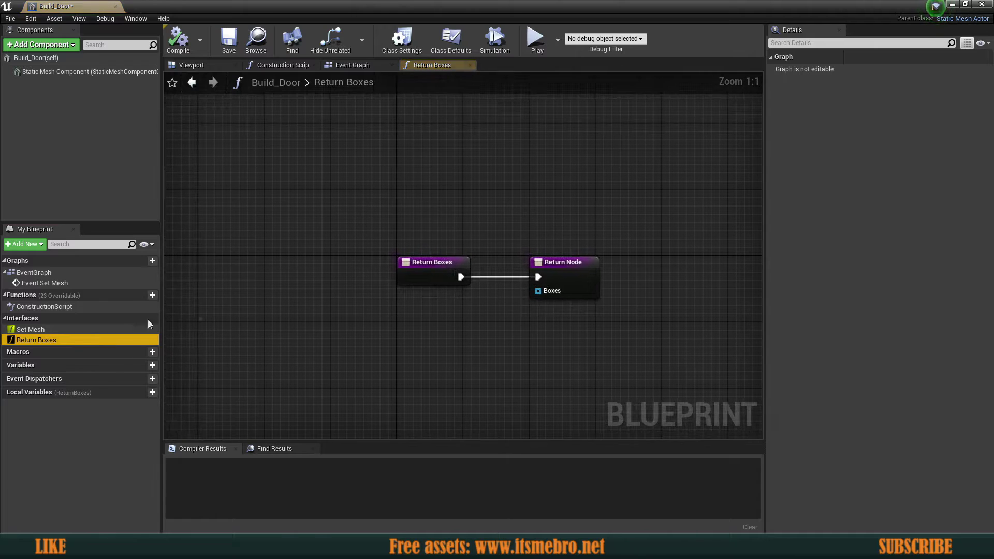
click(77, 331)
click(352, 65)
scroll(410, 223, down, 2)
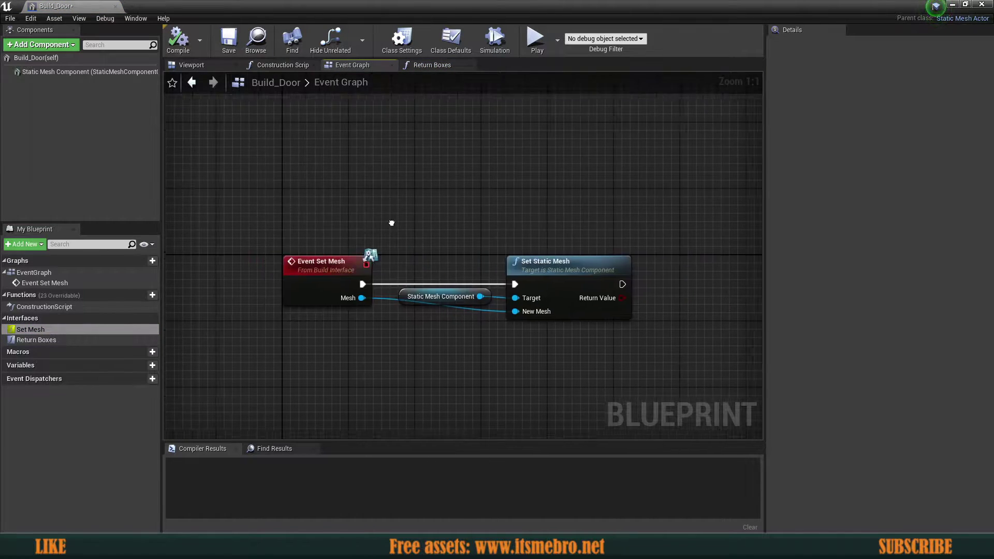
drag(285, 199, 544, 337)
scroll(507, 321, down, 2)
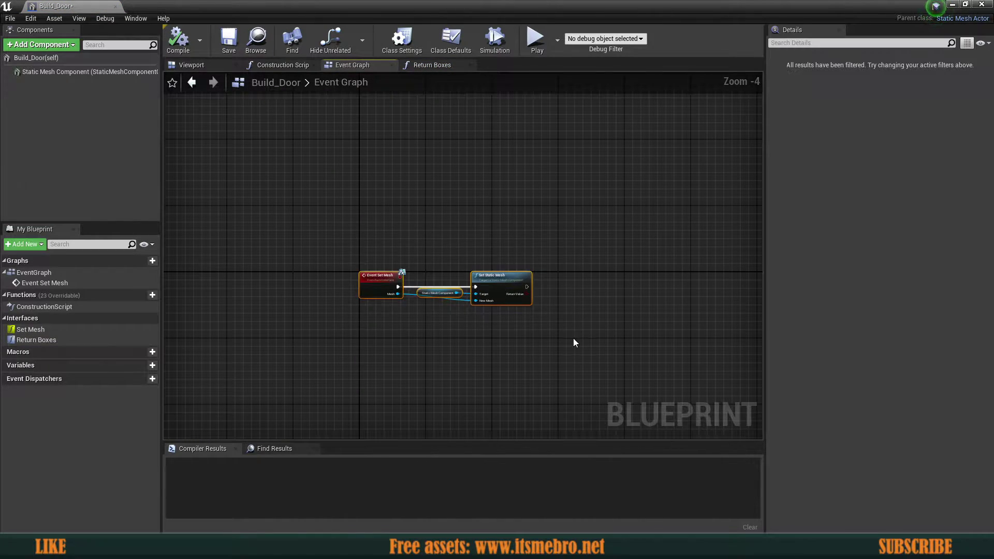
scroll(572, 340, down, 8)
scroll(391, 272, up, 5)
scroll(390, 272, up, 4)
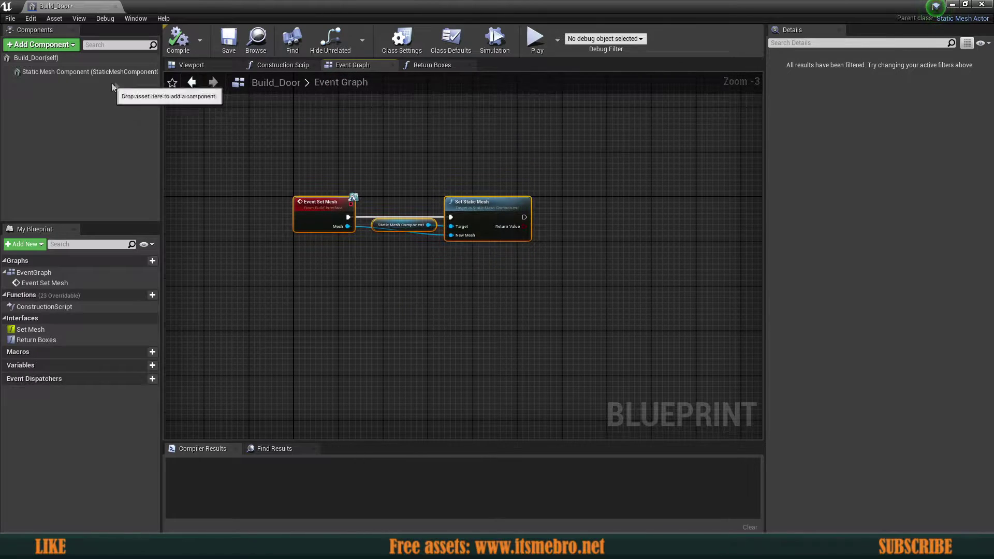
- Set the mesh of Build_Door's Static Mesh Component to door
click(94, 71)
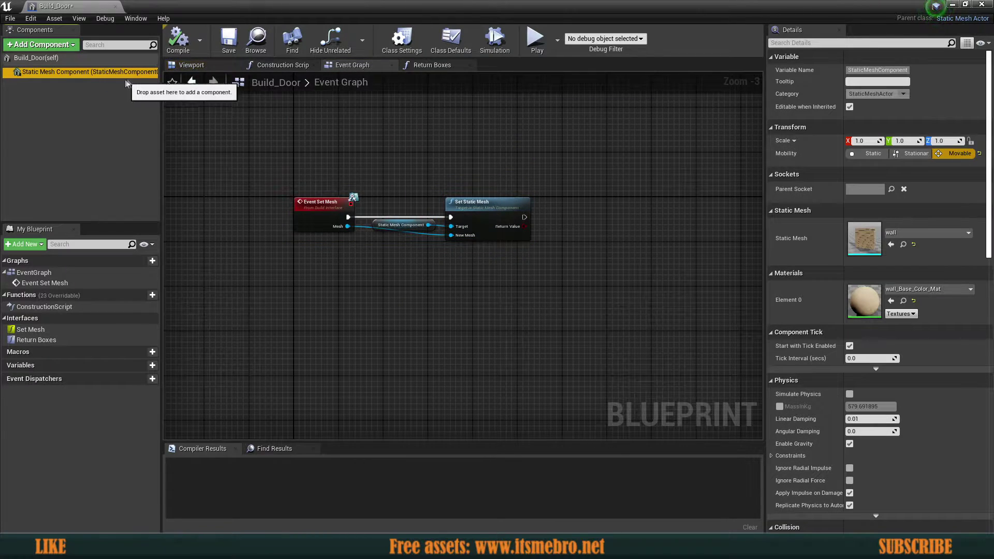
click(921, 233)
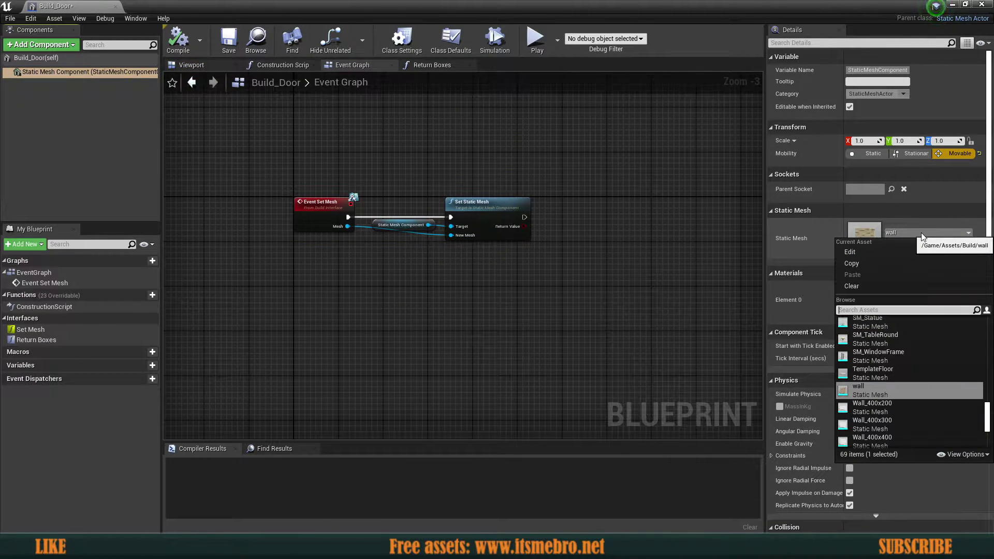
text(door)
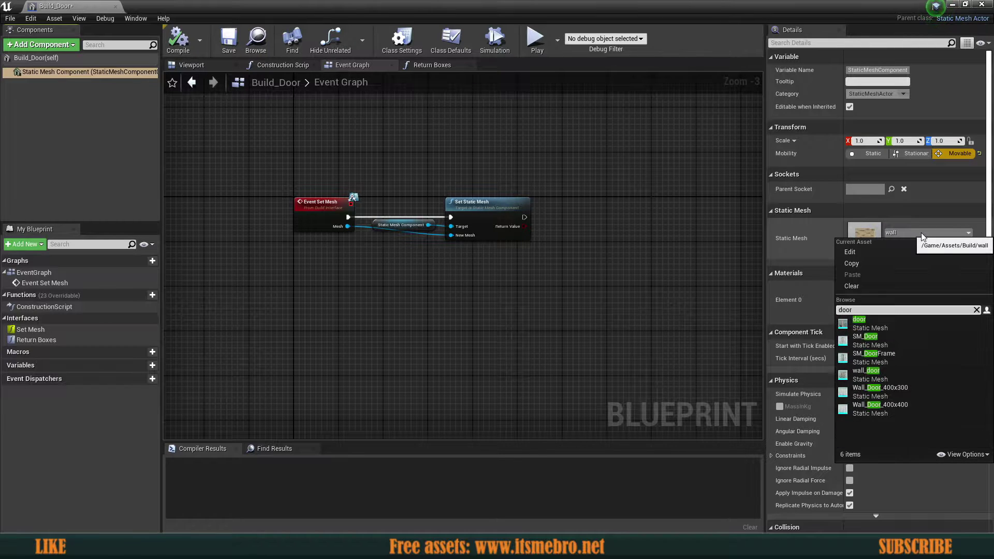
click(856, 327)
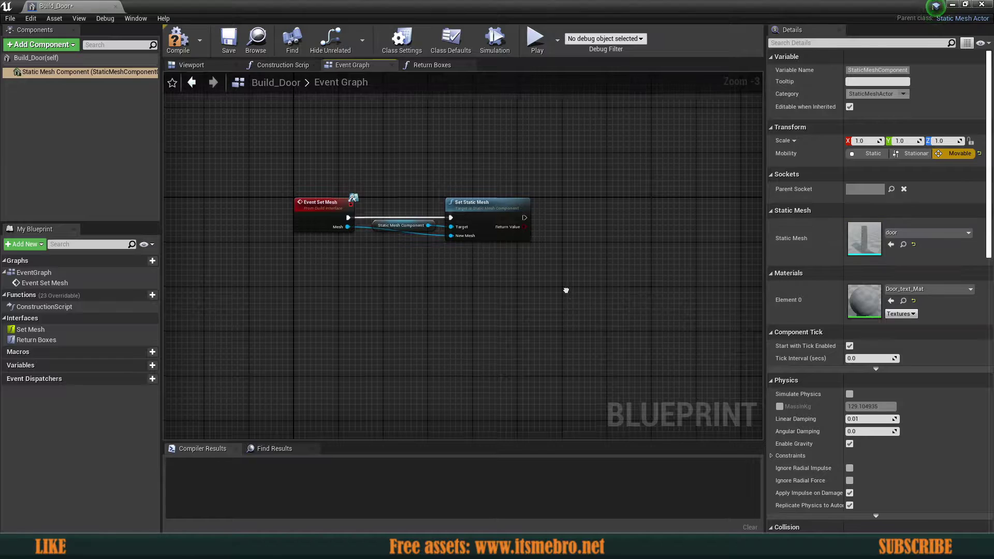
- Delete the Event Set Mesh nodes from Build_Door's event graph, and compile and save the blueprint
right_drag(561, 295, 572, 334)
drag(312, 233, 535, 331)
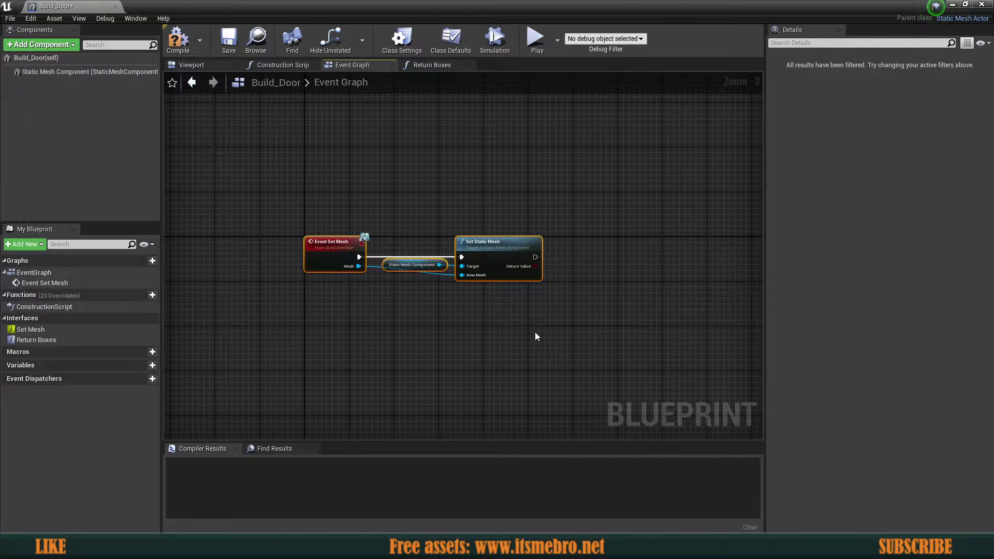
key(Delete)
click(178, 38)
click(98, 72)
scroll(543, 299, down, 2)
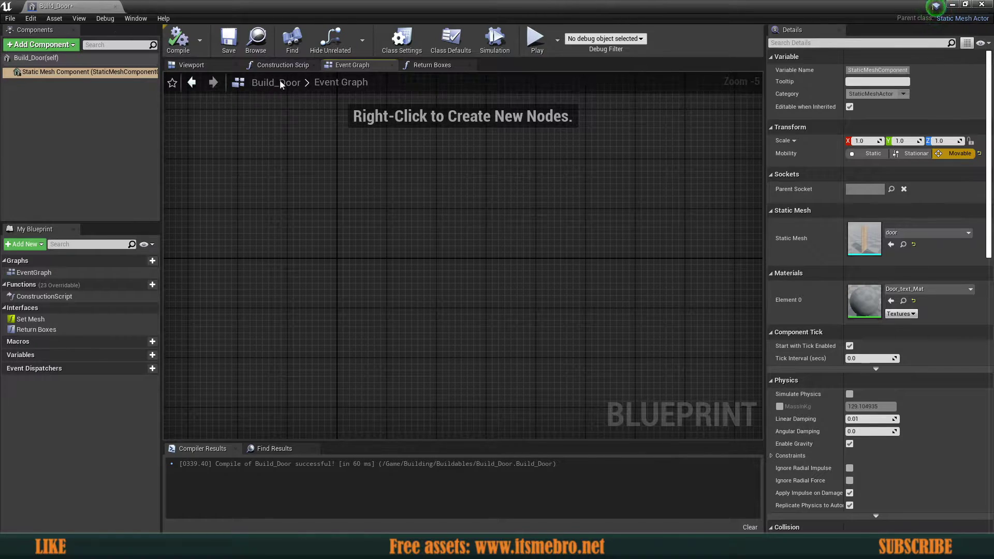
click(230, 45)
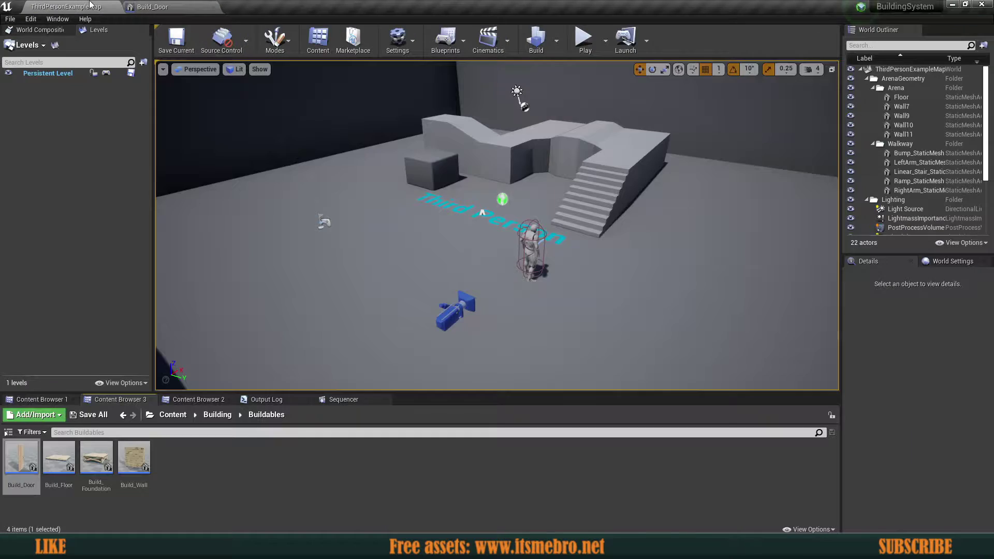
- Duplicate the Build_Door blueprint, name the copy Build_Window and open it
key(ctrl+w)
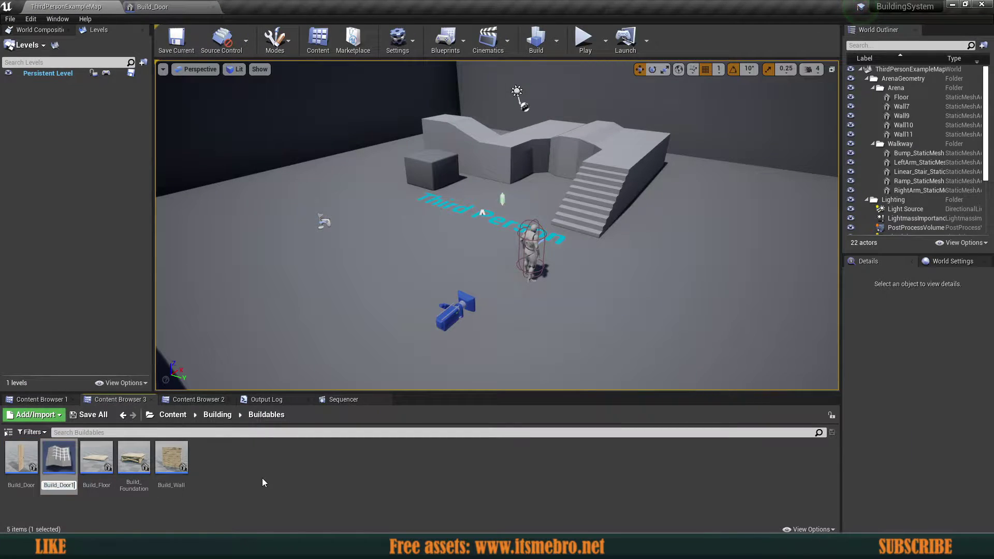
text(Build_Window)
key(Return)
key(Return)
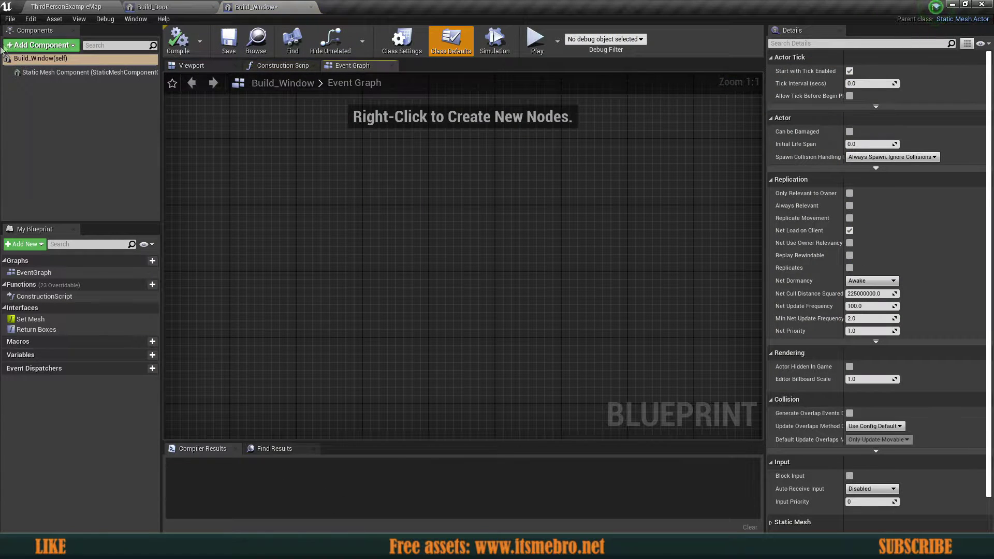
- Set the mesh of Build_Window's Static Mesh Component to windows
click(57, 71)
click(191, 65)
right_drag(514, 276, 357, 290)
key(d)
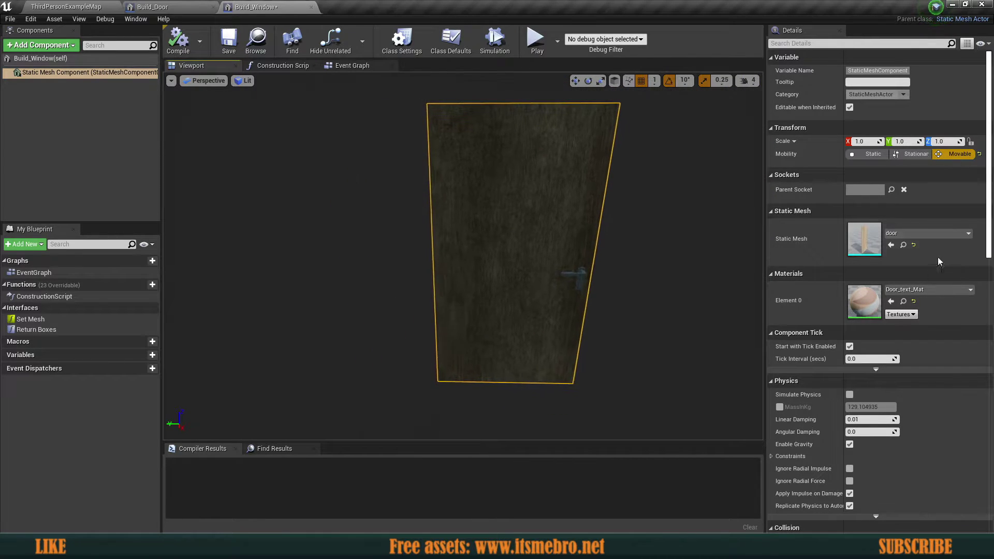
click(906, 233)
text(window)
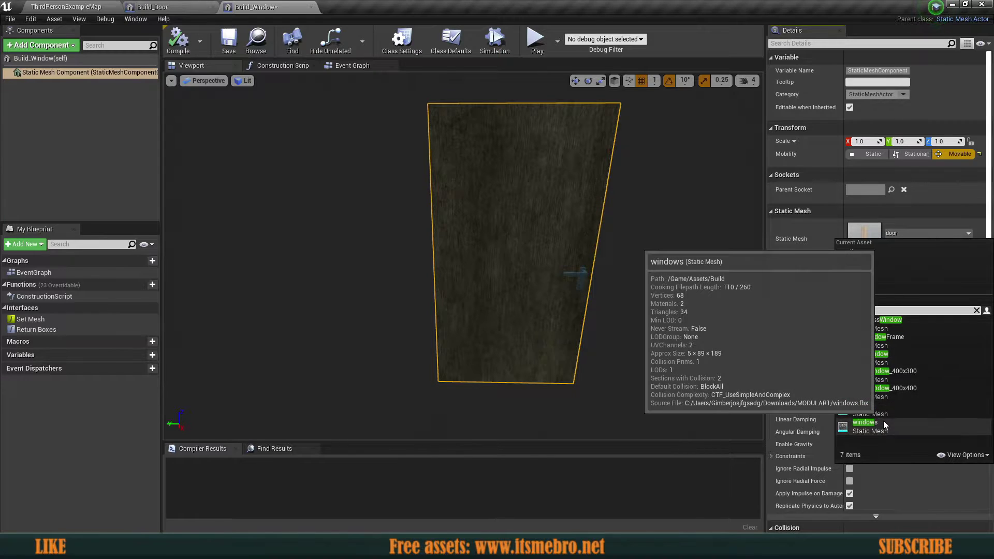
click(875, 422)
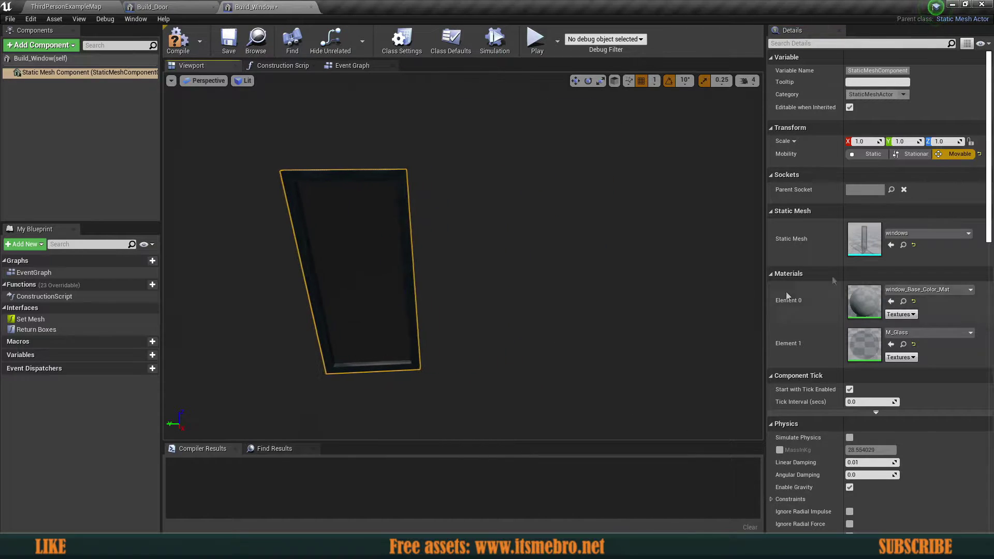
- Try the double-pane window mesh on the Static Mesh Component and switch back to the windows mesh
click(910, 232)
text(widow)
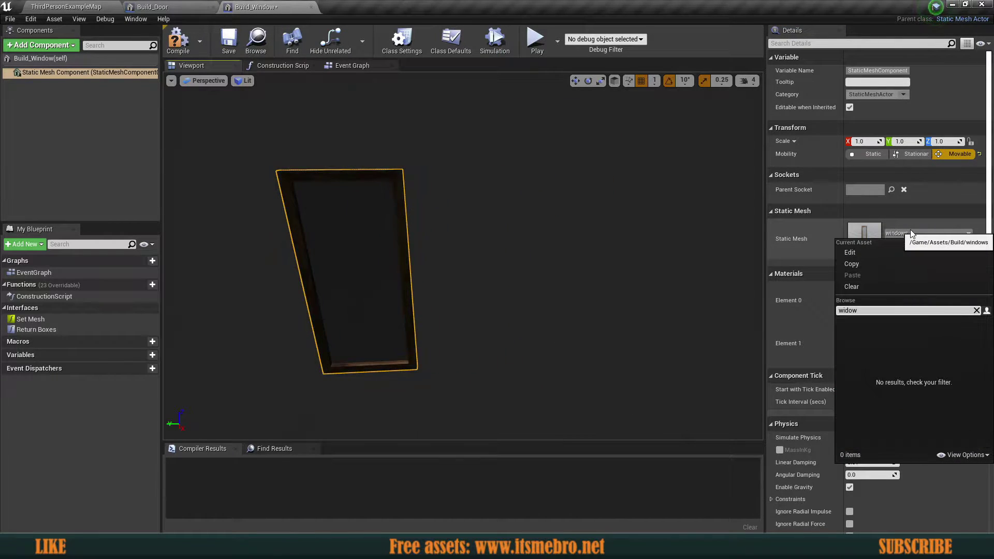
text(indow)
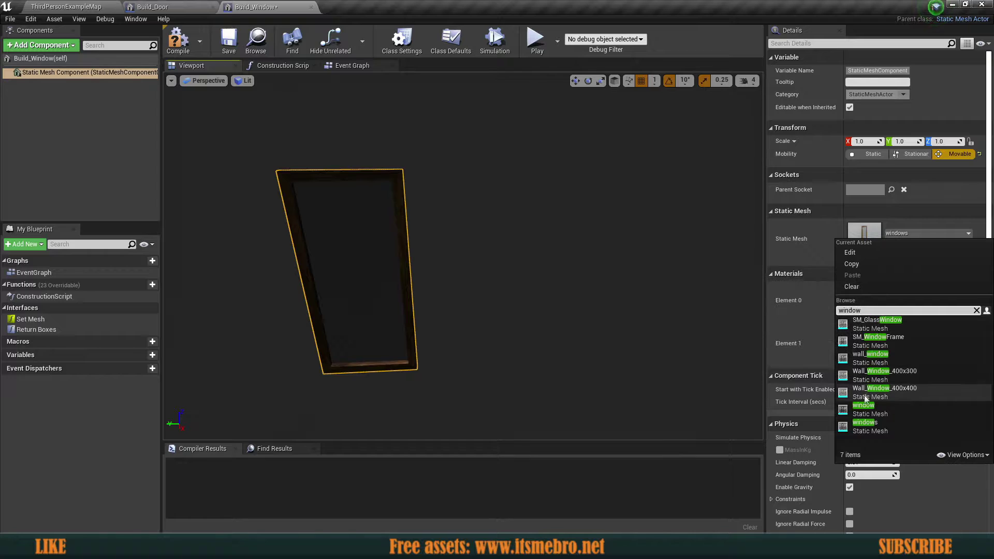
click(868, 412)
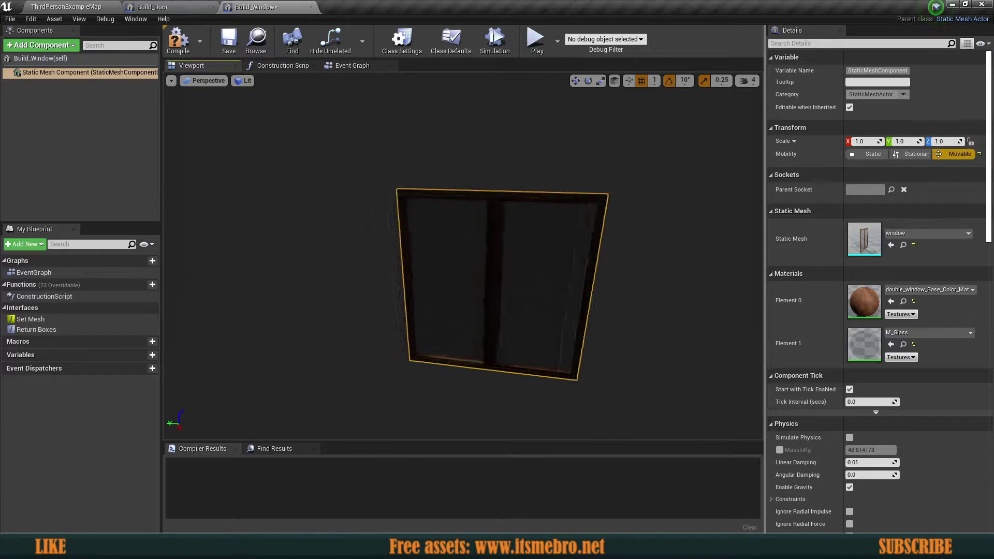
scroll(551, 324, down, 3)
scroll(550, 324, up, 3)
scroll(426, 314, down, 5)
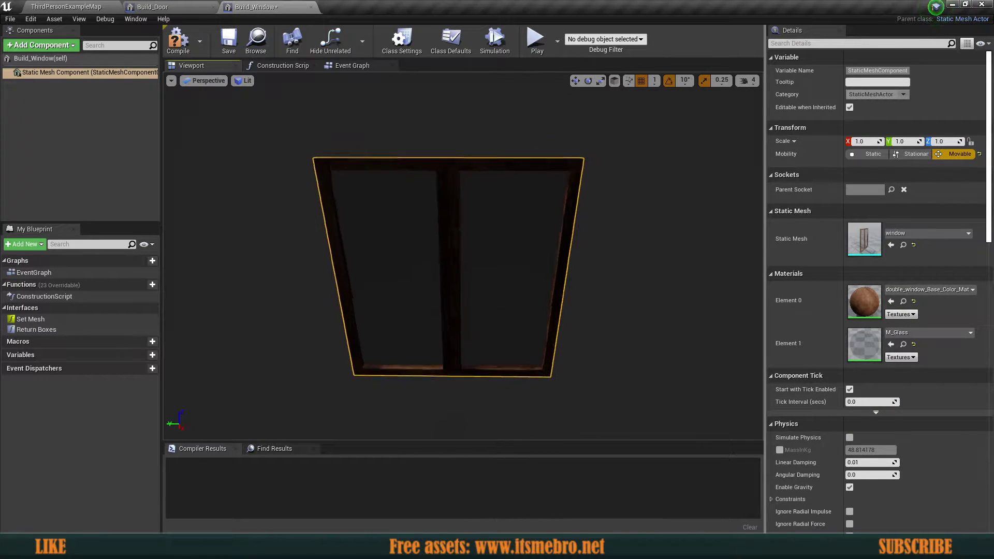
mouse_move(426, 314)
middle_down()
mouse_move(484, 317)
mouse_move(415, 316)
middle_up()
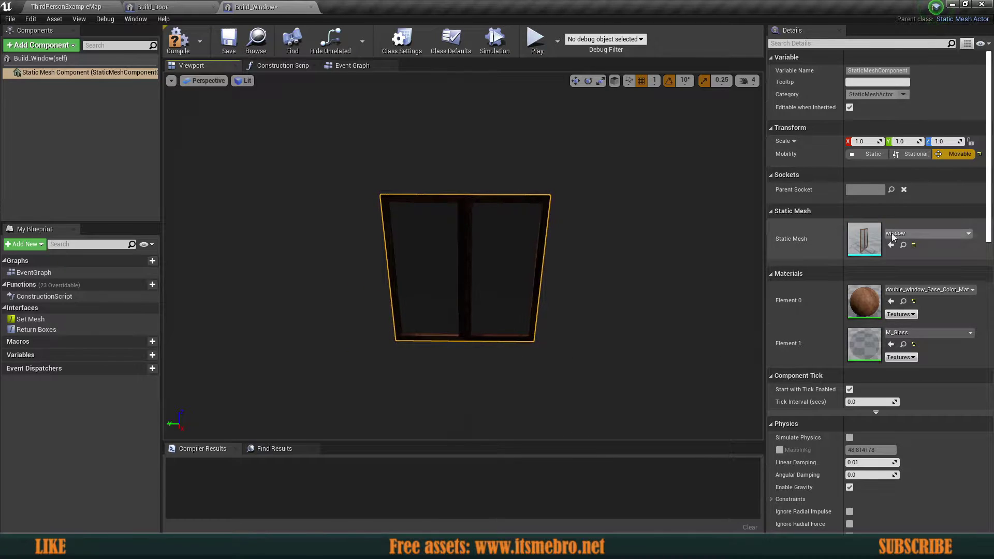
click(897, 235)
click(884, 440)
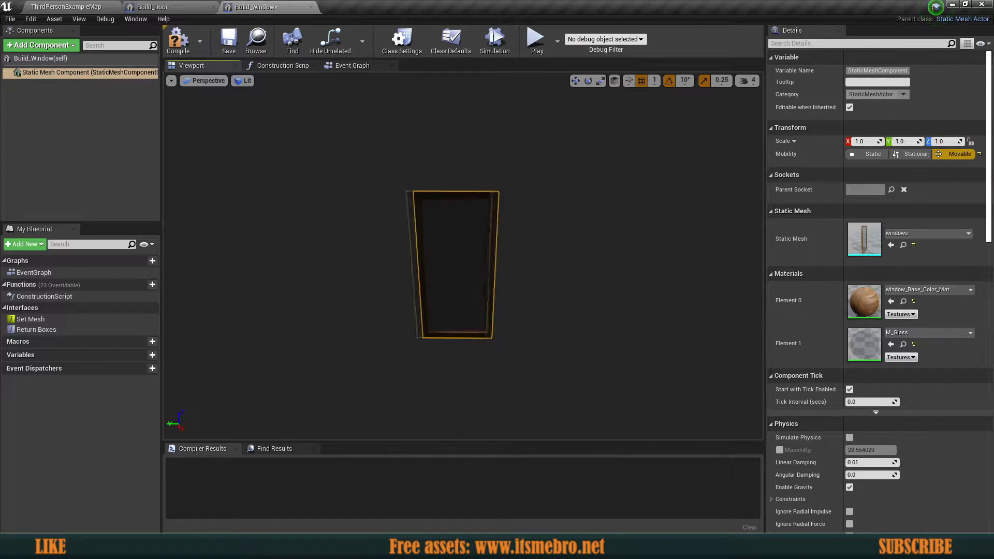
- Add a Static Mesh component under Build_Window's Static Mesh Component and duplicate it
click(59, 73)
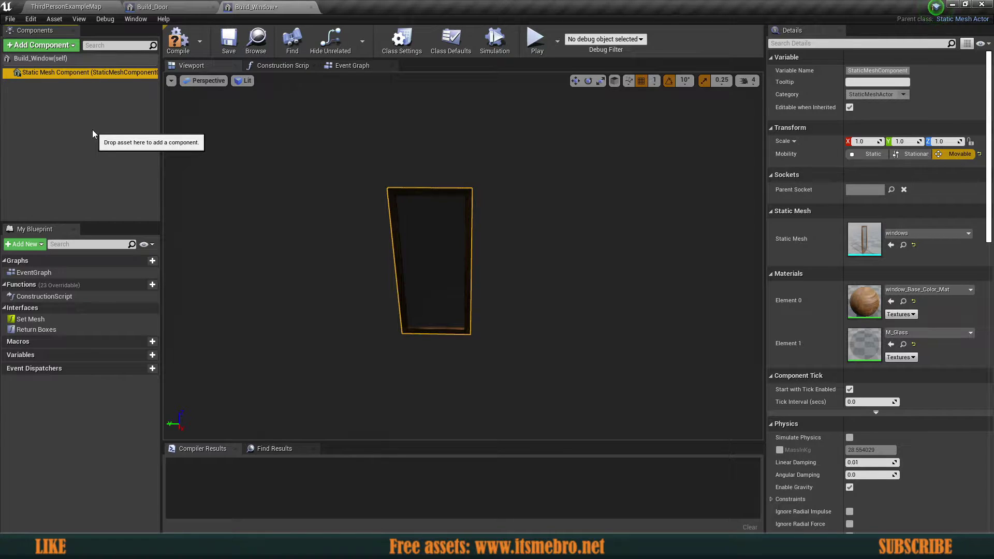
click(92, 130)
click(48, 52)
text(static mesh)
click(43, 111)
click(51, 96)
click(50, 83)
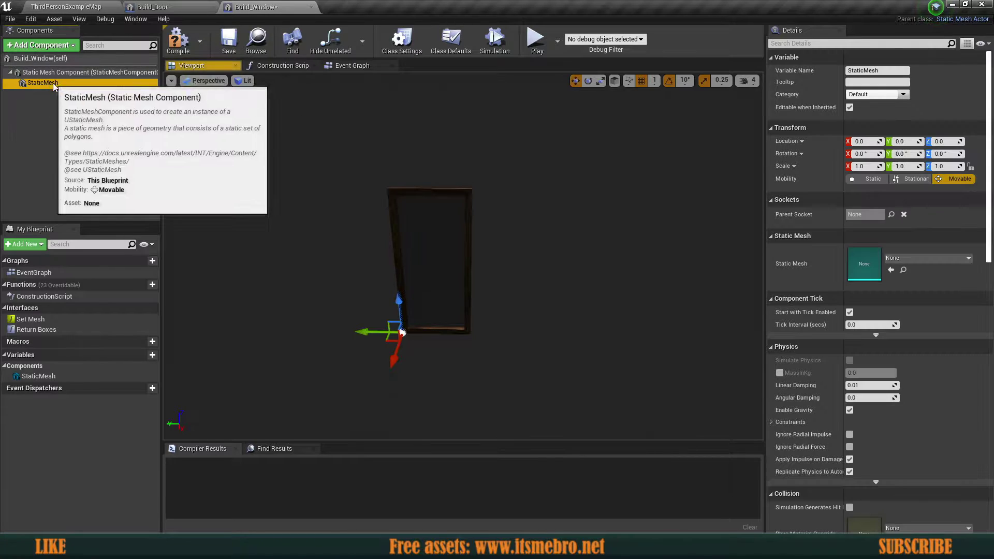
key(ctrl+w)
click(60, 108)
- Assign the window mesh to both StaticMesh and StaticMesh1
click(52, 83)
ctrl+click(55, 95)
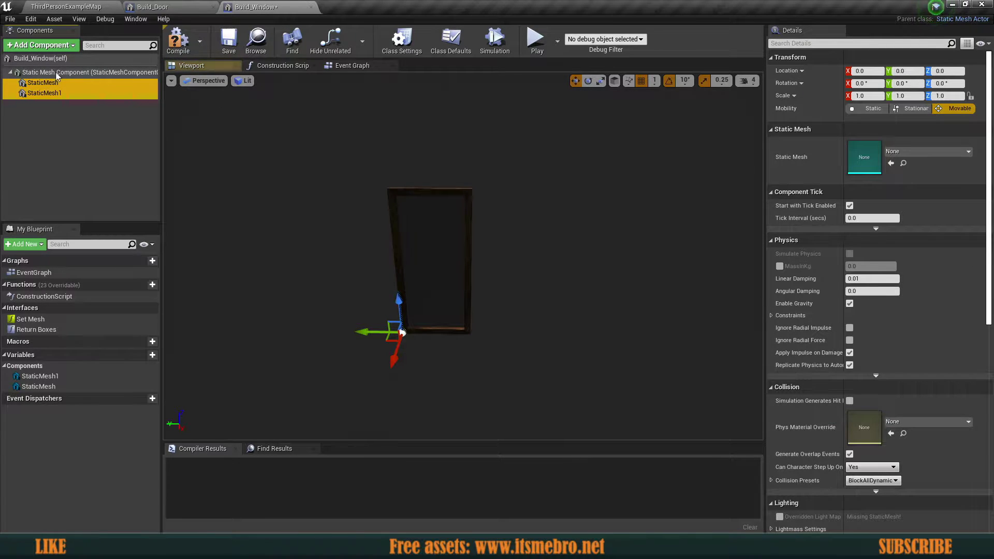
click(928, 152)
text(window)
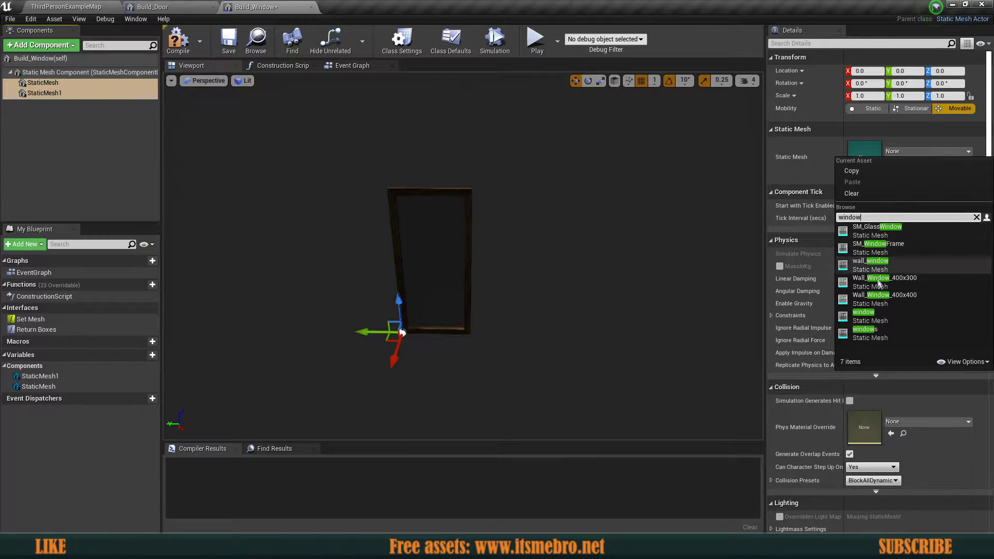
click(885, 313)
click(886, 313)
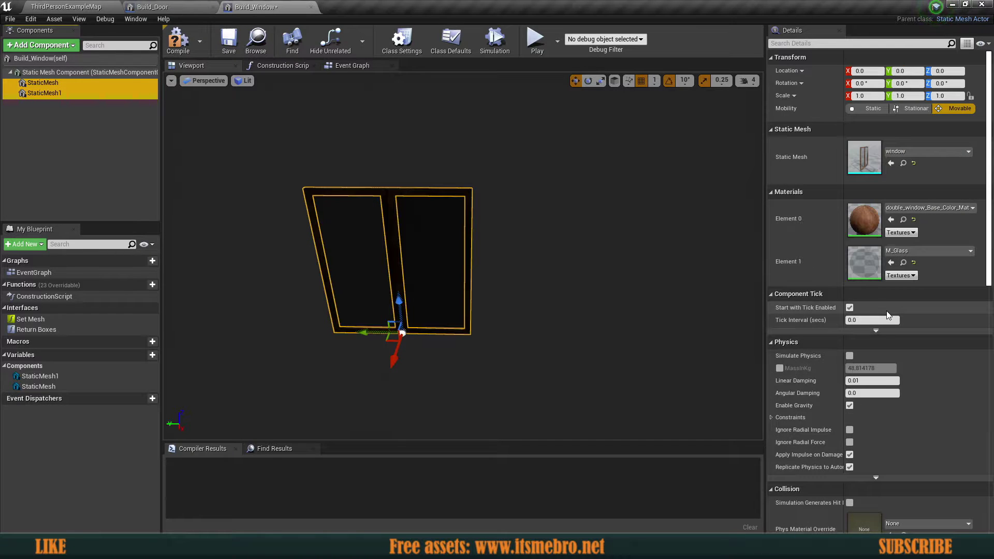
- Change the mesh of both StaticMesh and StaticMesh1 to windows
click(52, 72)
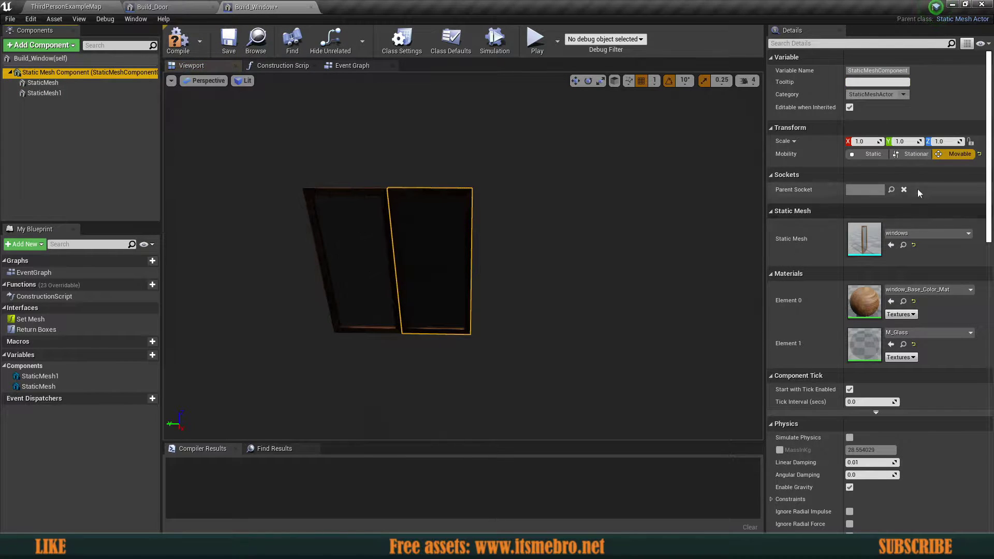
click(915, 245)
click(45, 93)
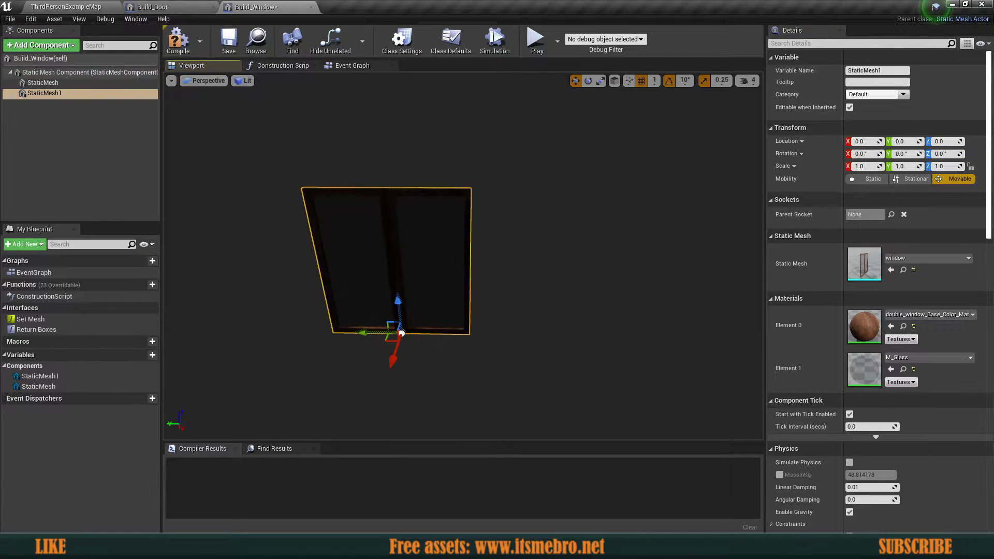
ctrl+click(43, 83)
click(920, 208)
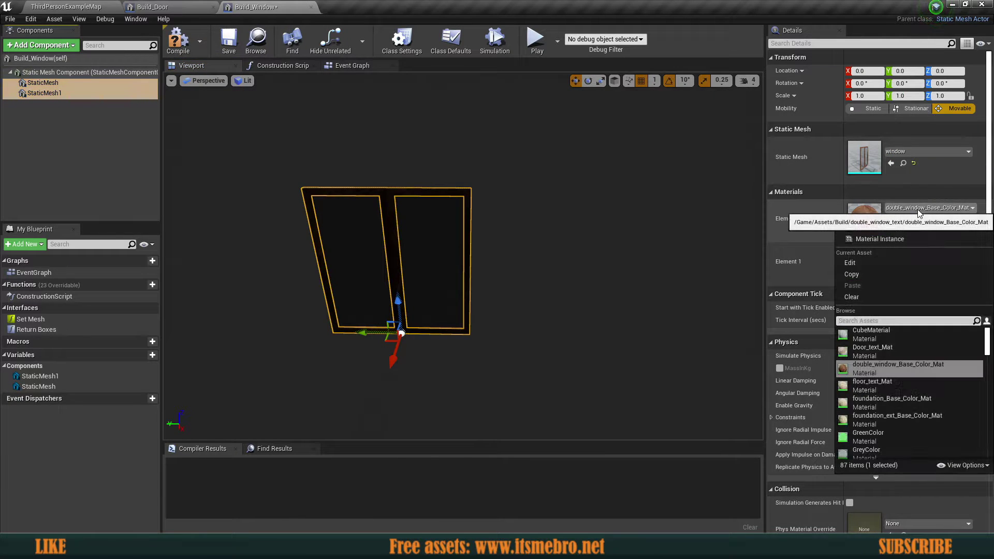
click(924, 152)
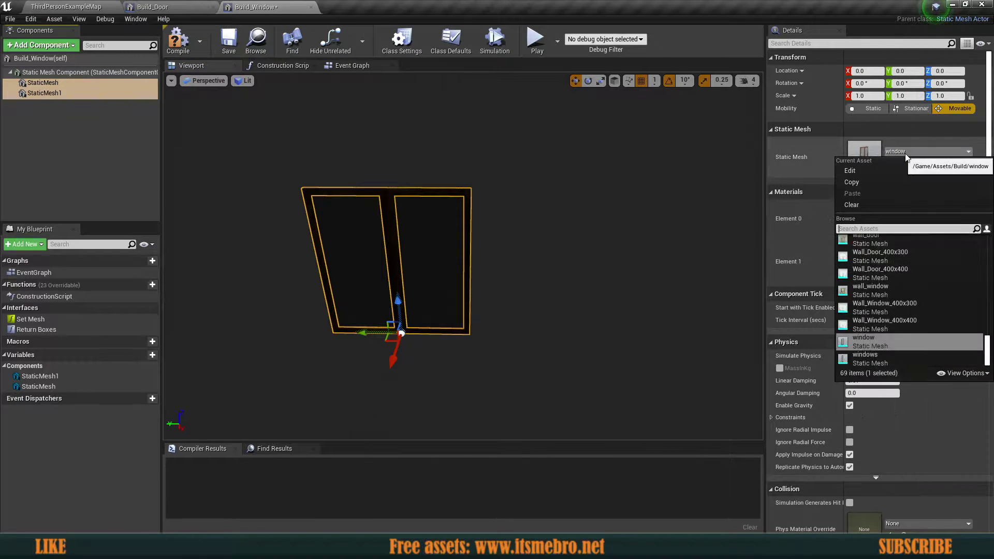
click(876, 360)
click(16, 144)
- Compile Build_Window and move StaticMesh along Y to 89 so its pane sits flush beside the other one
click(54, 84)
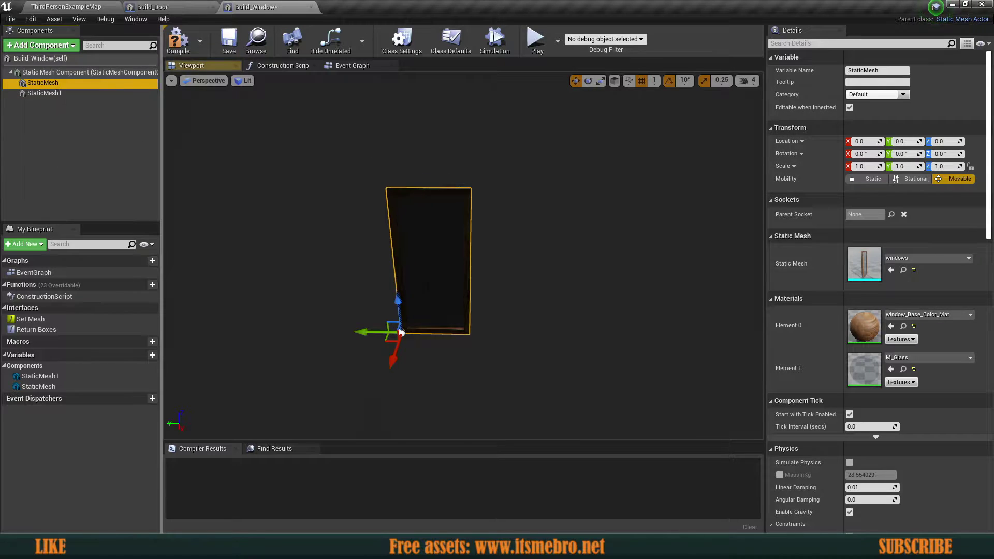
key(f)
click(45, 93)
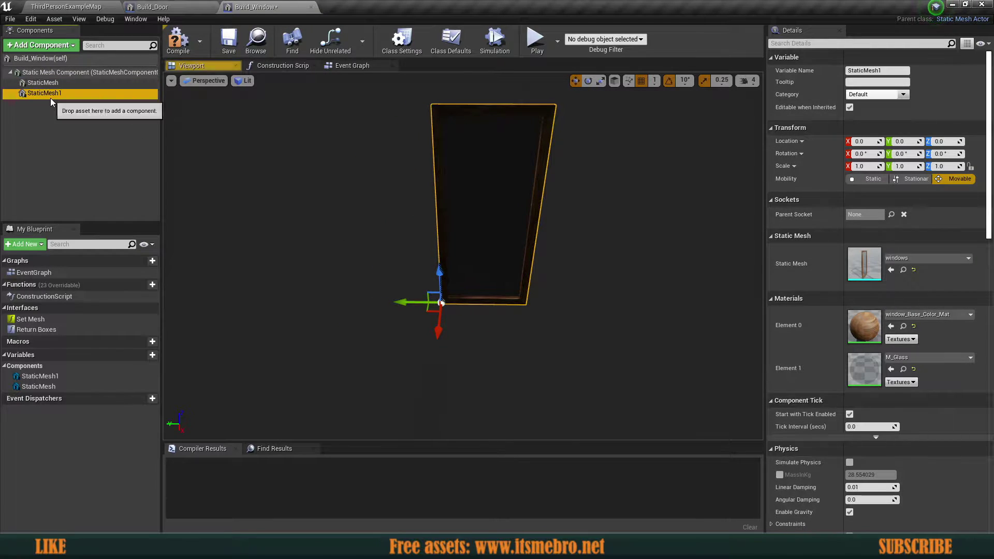
right_drag(321, 219, 318, 239)
mouse_move(519, 279)
right_down()
mouse_move(519, 269)
mouse_move(502, 275)
right_up()
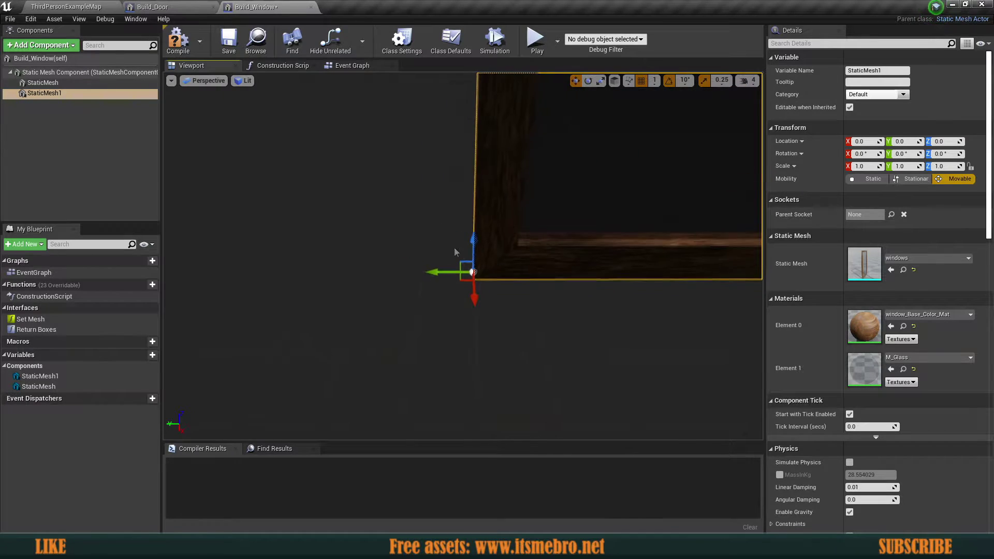
click(43, 83)
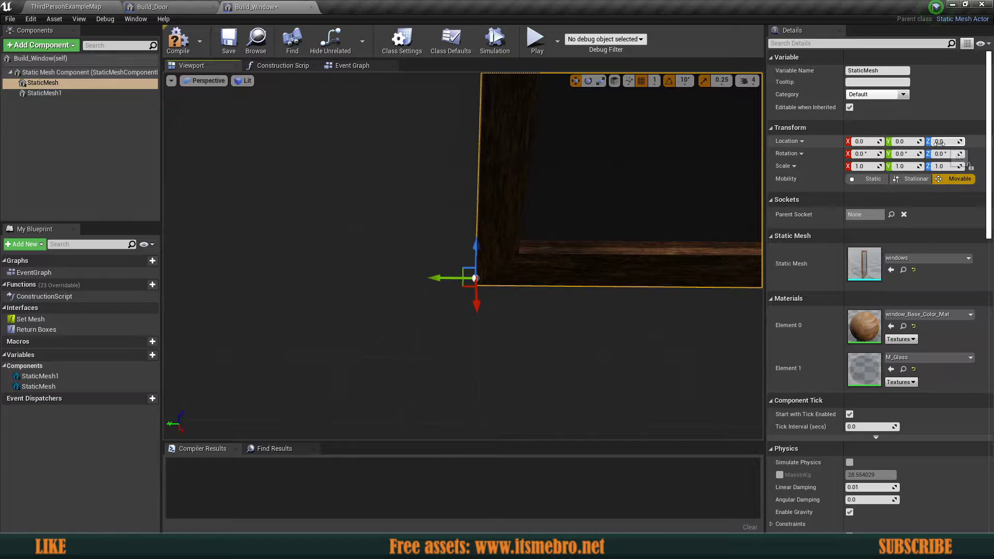
mouse_move(564, 222)
right_down()
mouse_move(570, 202)
mouse_move(565, 216)
right_up()
click(178, 41)
drag(422, 334, 171, 338)
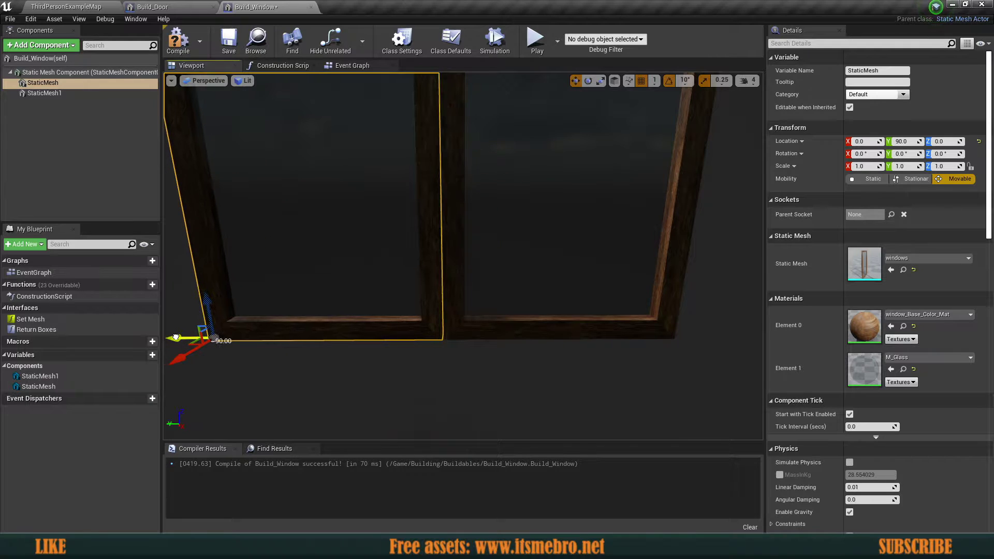
scroll(361, 342, up, 8)
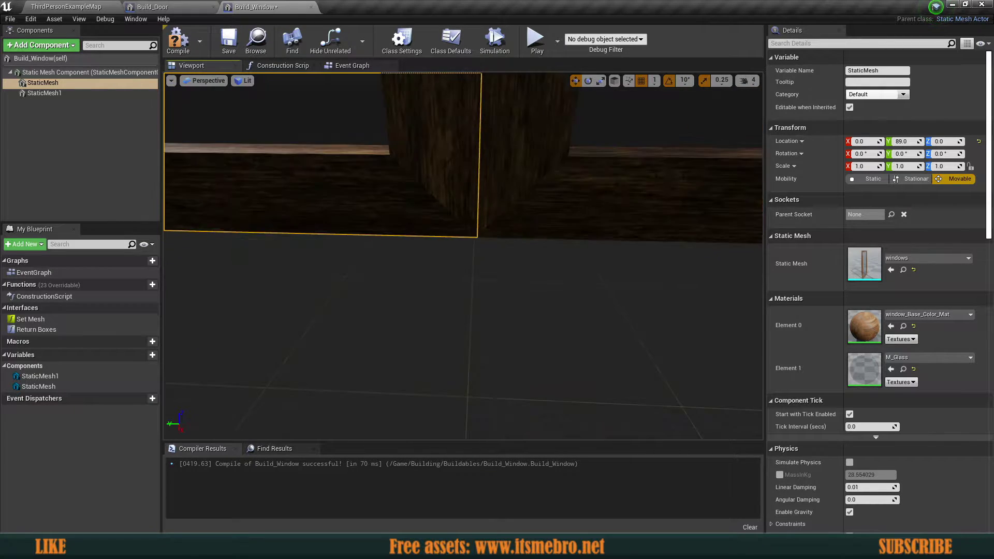
key(s)
right_drag(524, 337, 524, 322)
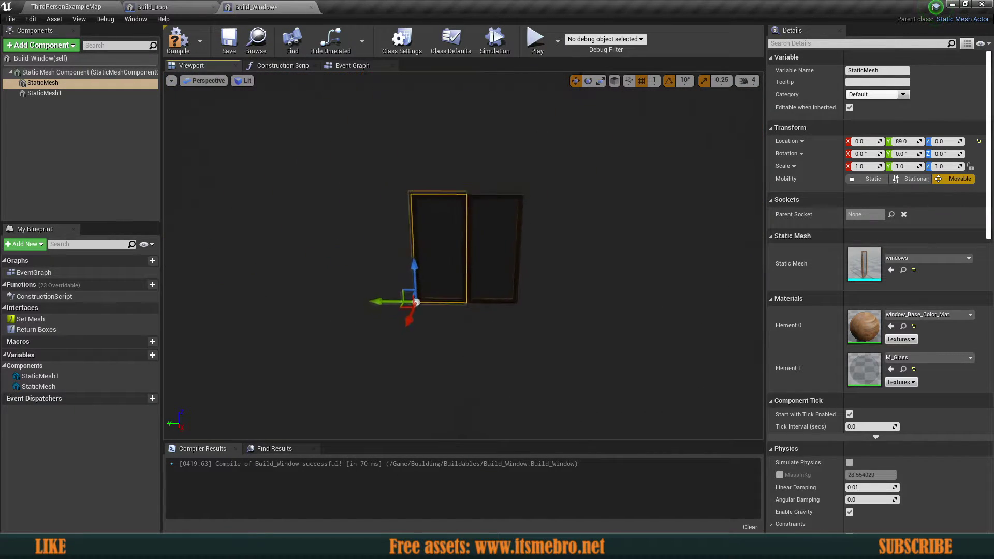
key(w)
- Rotate StaticMesh1 by -180 degrees about the Z axis
click(498, 312)
key(f)
key(e)
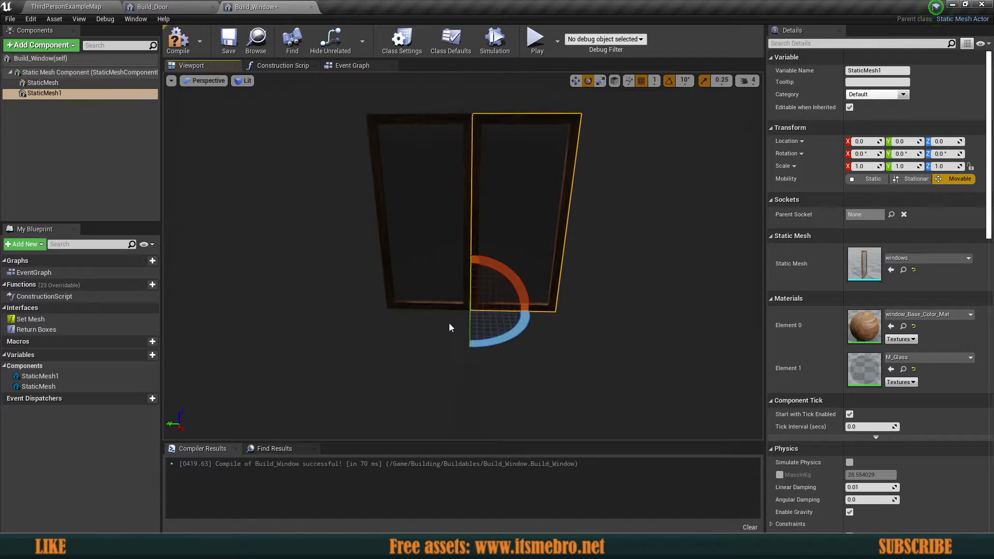
drag(487, 340, 533, 323)
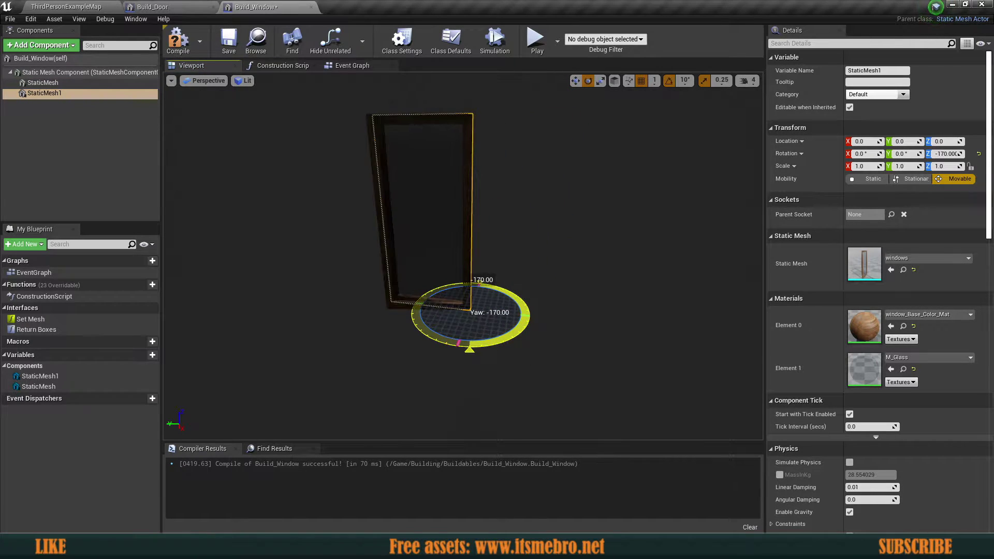
- Move StaticMesh1 along Y to -89 so its frame meets the other pane's inner edge
right_drag(510, 316, 511, 352)
key(w)
drag(515, 330, 834, 337)
drag(678, 350, 696, 350)
right_drag(697, 350, 716, 347)
key(w)
key(s)
key(w)
key(s)
key(w)
mouse_move(447, 305)
right_down()
mouse_move(449, 336)
mouse_move(447, 305)
right_up()
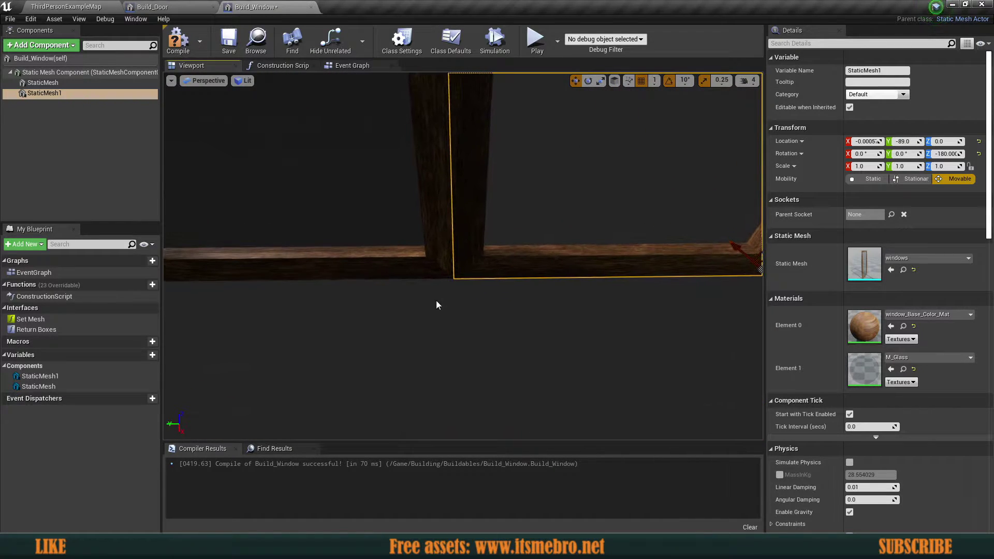
click(438, 259)
click(468, 258)
scroll(457, 286, down, 8)
- Try swinging both window panes about their vertical hinge axes, and undo the rotations
key(e)
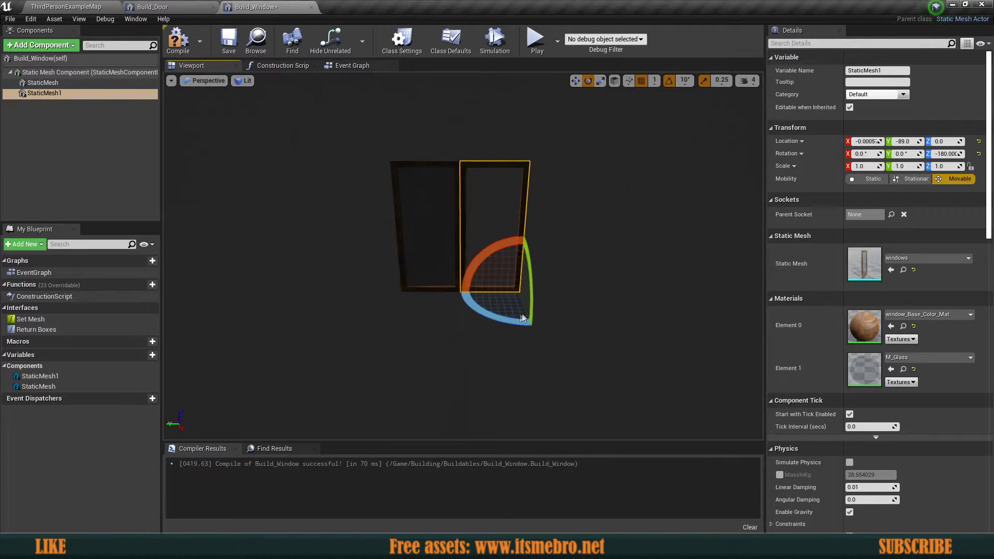
drag(525, 317, 539, 316)
click(446, 282)
drag(432, 315, 458, 327)
key(ctrl+z)
key(ctrl+z)
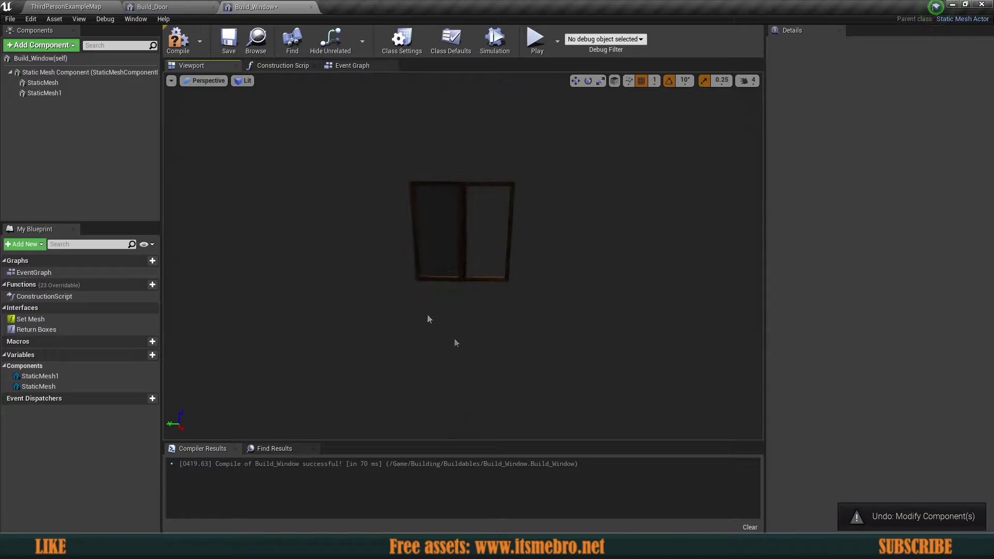
- Save and compile Build_Window, and close the Build_Window and Build_Door blueprints
click(227, 51)
right_drag(369, 217, 435, 220)
key(w)
key(s)
key(w)
key(s)
click(180, 45)
click(311, 7)
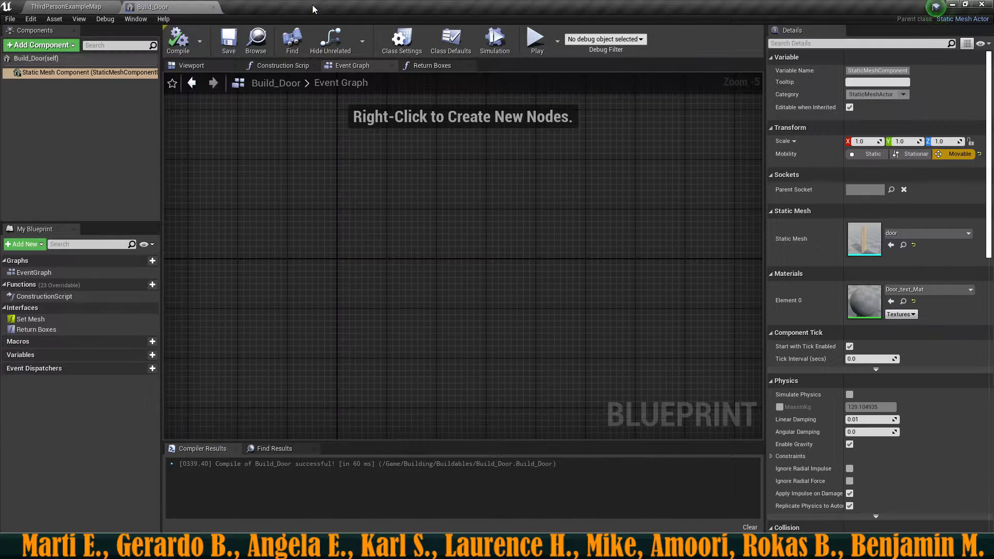
click(213, 7)
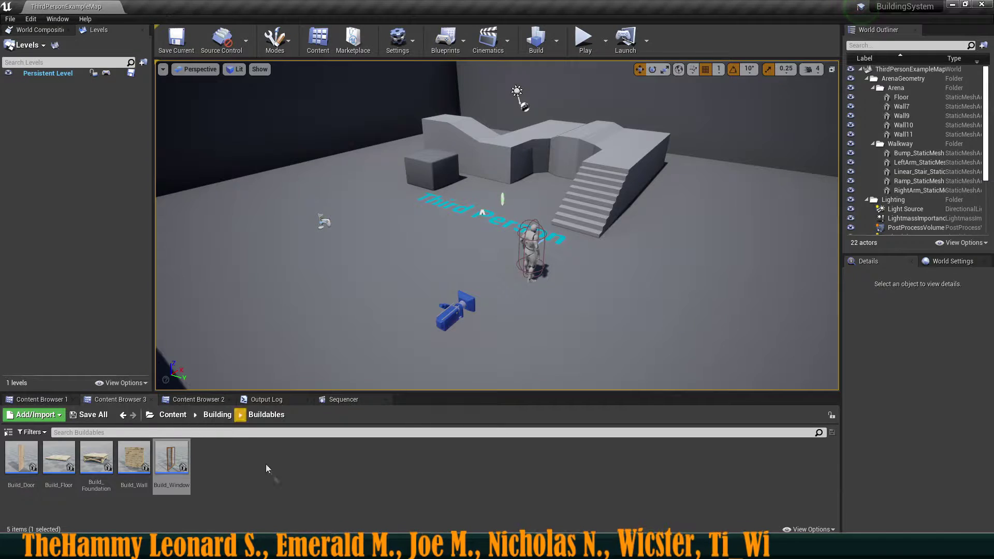
- Add a trace channel named DoorTrace with default response Block in the project's collision settings
click(404, 42)
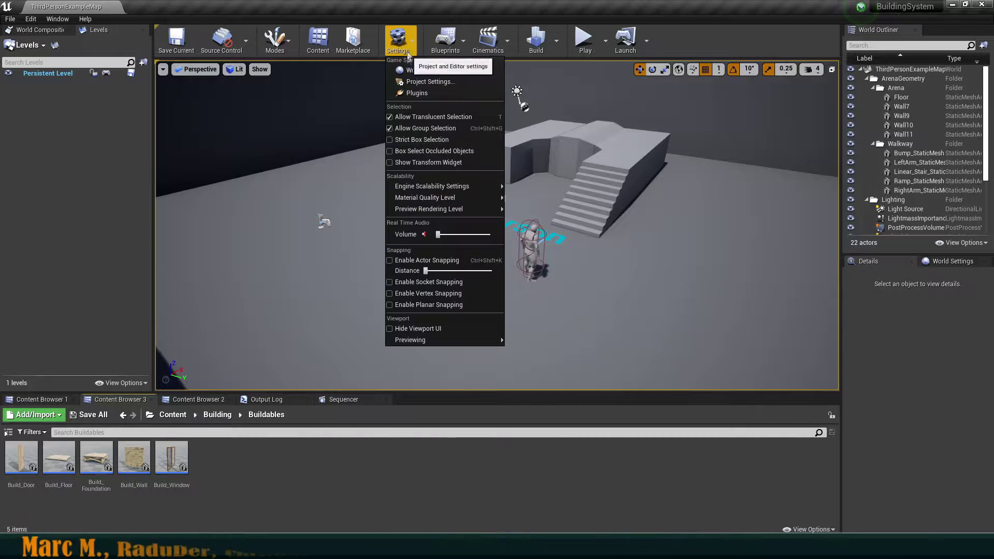
click(426, 84)
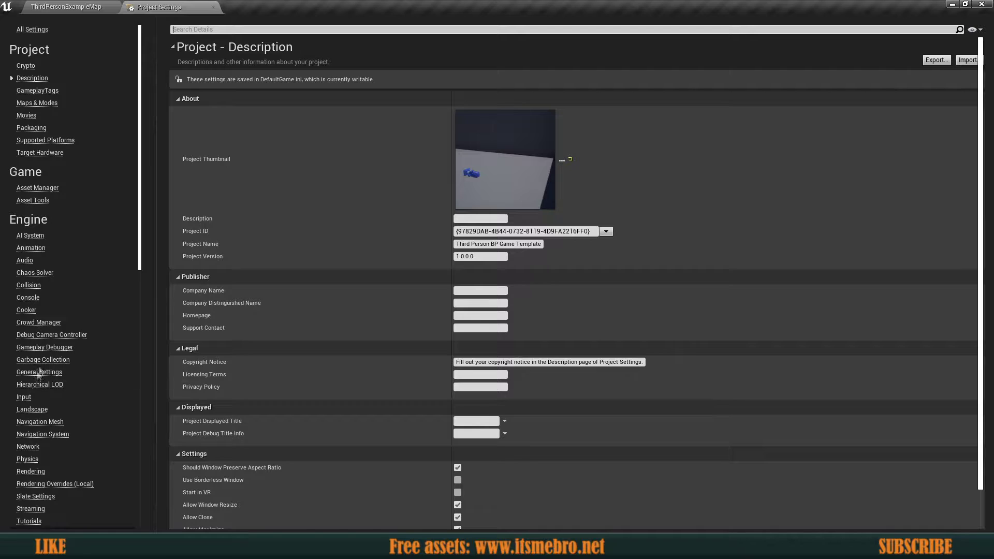
click(31, 286)
click(865, 181)
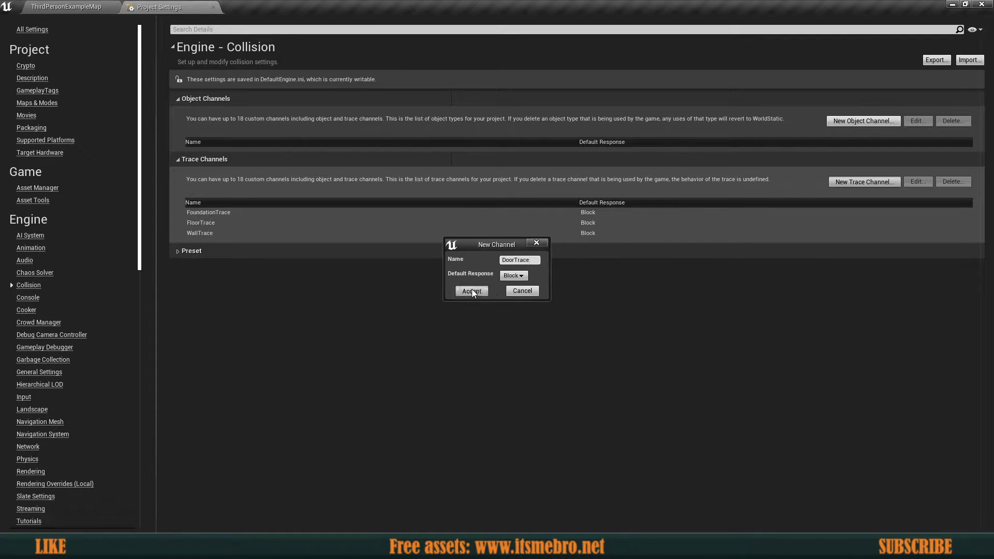
click(472, 291)
- Add a trace channel named WindowTrace with default response Block and close the project settings
click(864, 182)
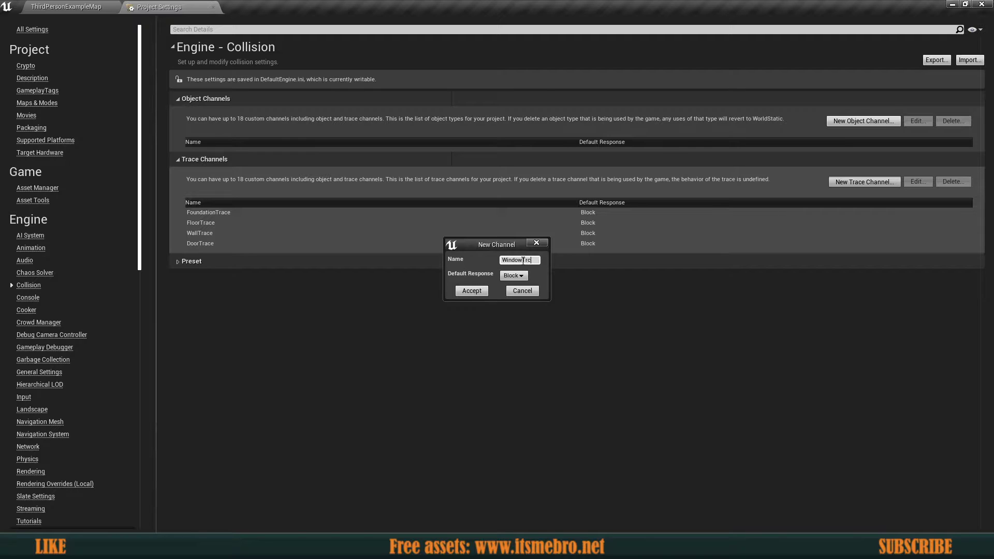
click(481, 291)
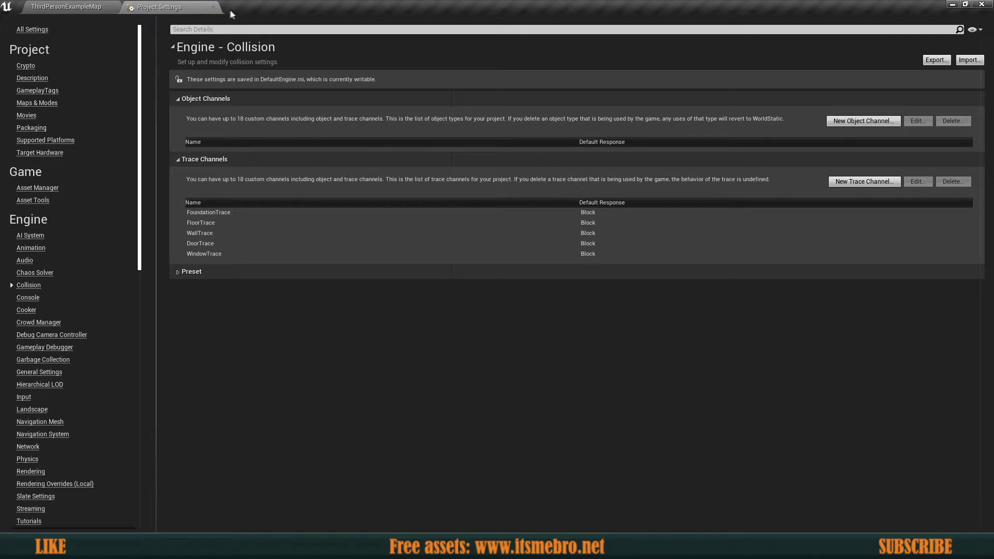
click(213, 7)
- In Build_Foundation, set all Foundation and Wall boxes to ignore DoorTrace and WindowTrace, and compile
drag(391, 275, 417, 284)
click(105, 464)
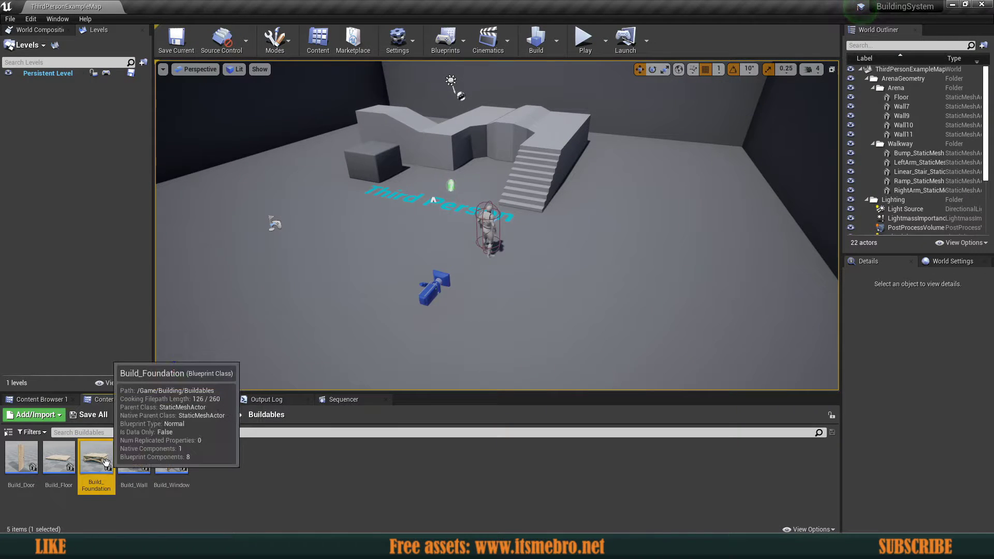
double_click(105, 464)
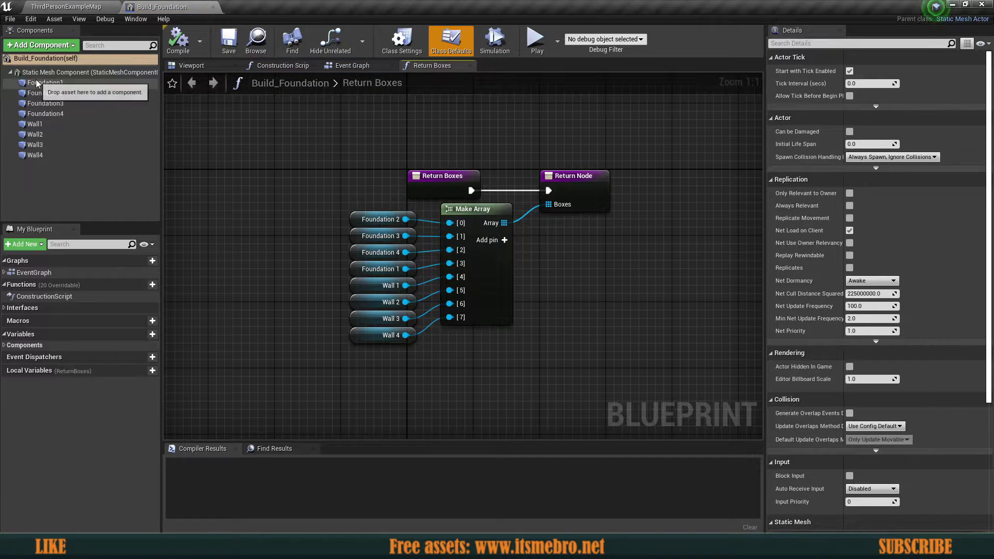
click(37, 83)
shift+click(34, 156)
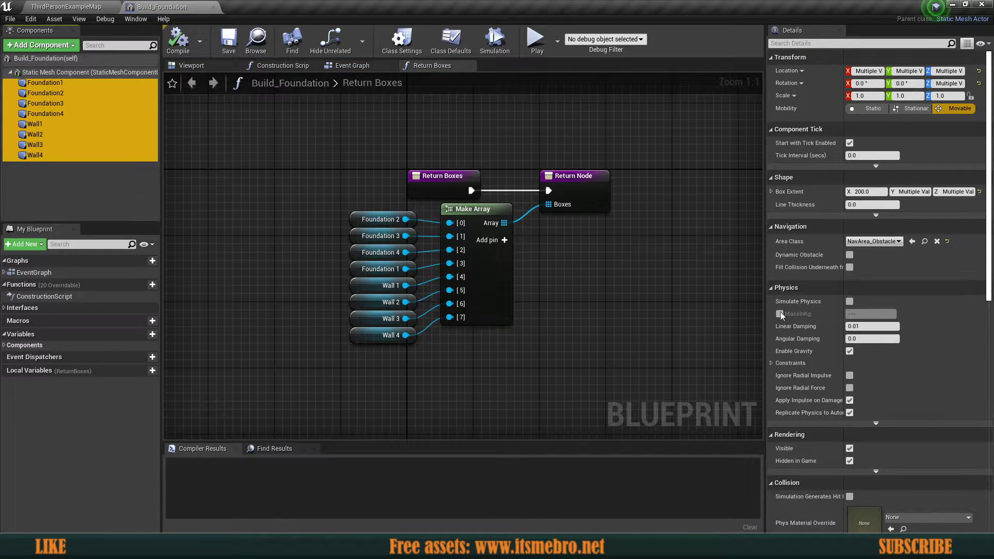
scroll(862, 307, down, 10)
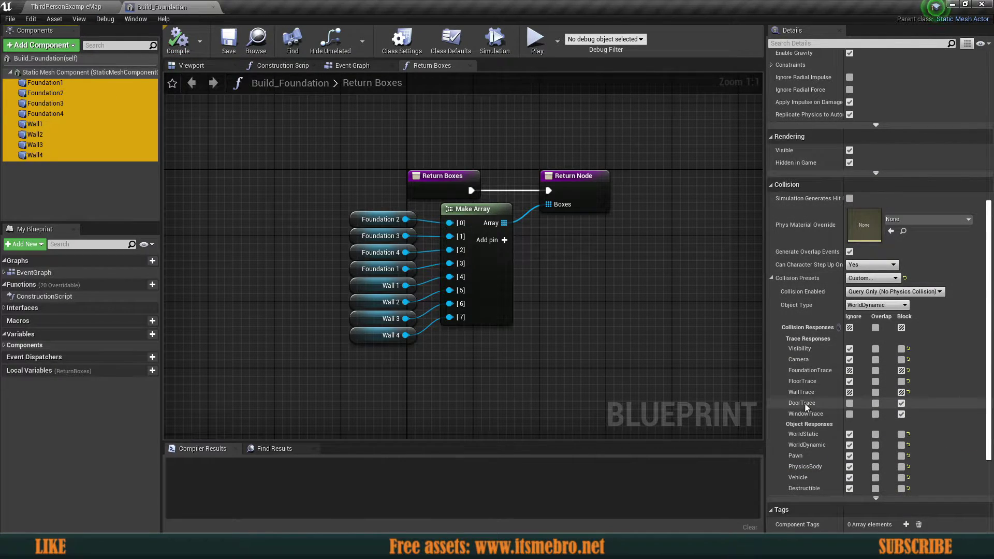
click(901, 414)
click(850, 404)
click(849, 414)
click(176, 42)
- In Build_Floor, set all eight box components to ignore DoorTrace and WindowTrace, then compile and save
click(64, 6)
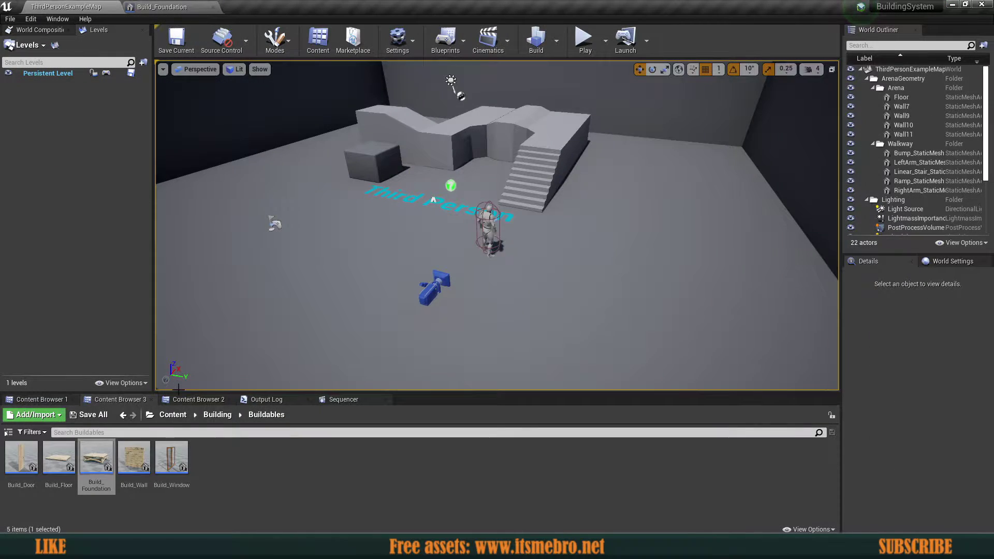
double_click(60, 458)
click(33, 82)
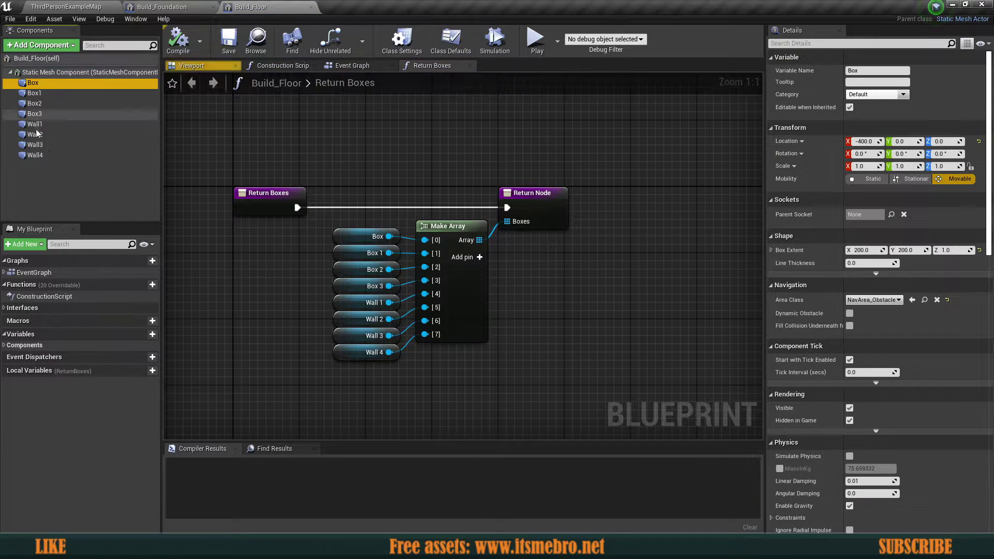
shift+click(34, 156)
scroll(927, 399, down, 10)
scroll(919, 398, down, 1)
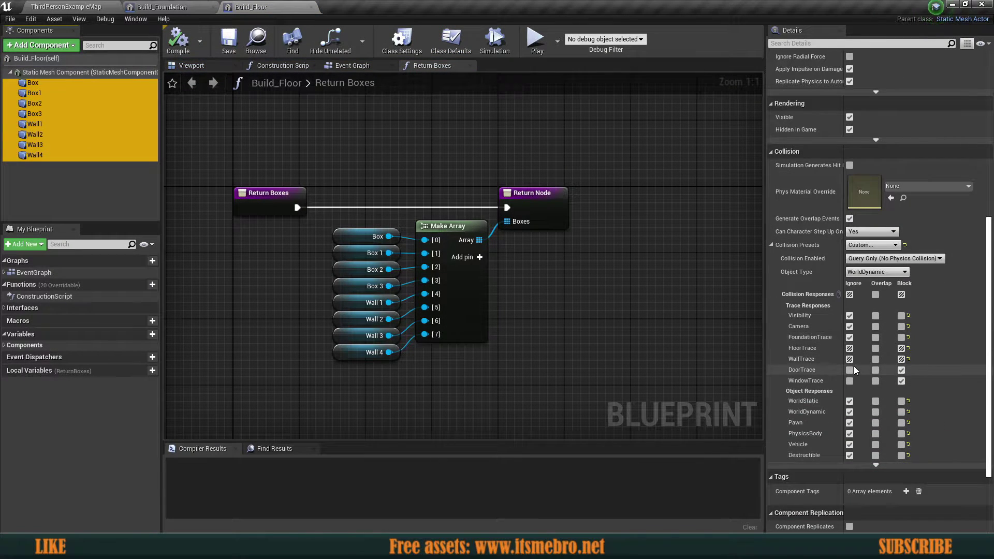
click(850, 370)
click(849, 381)
click(178, 39)
click(229, 40)
- Return to the level editor and open the BuildComponent blueprint from the Building folder
click(162, 7)
click(45, 5)
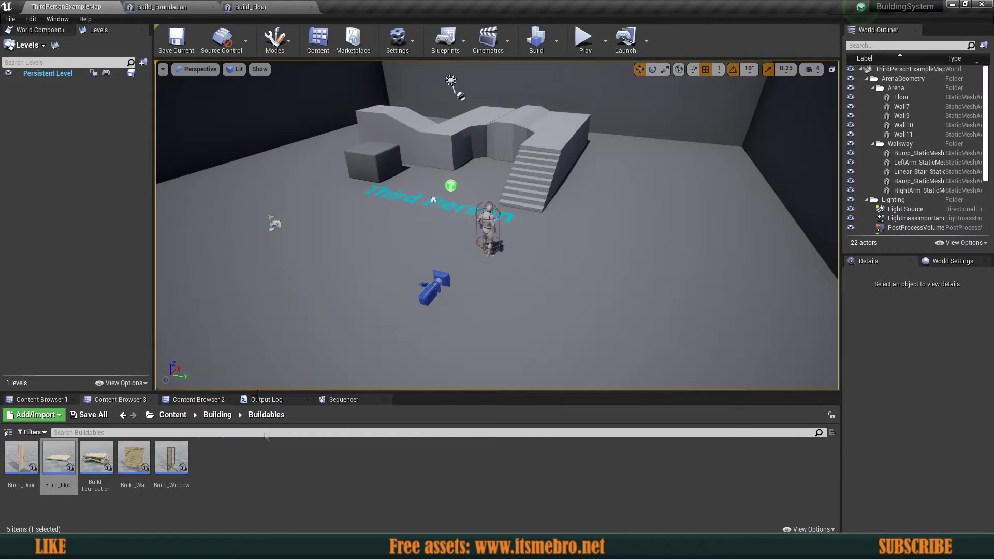
right_drag(381, 337, 348, 327)
click(135, 461)
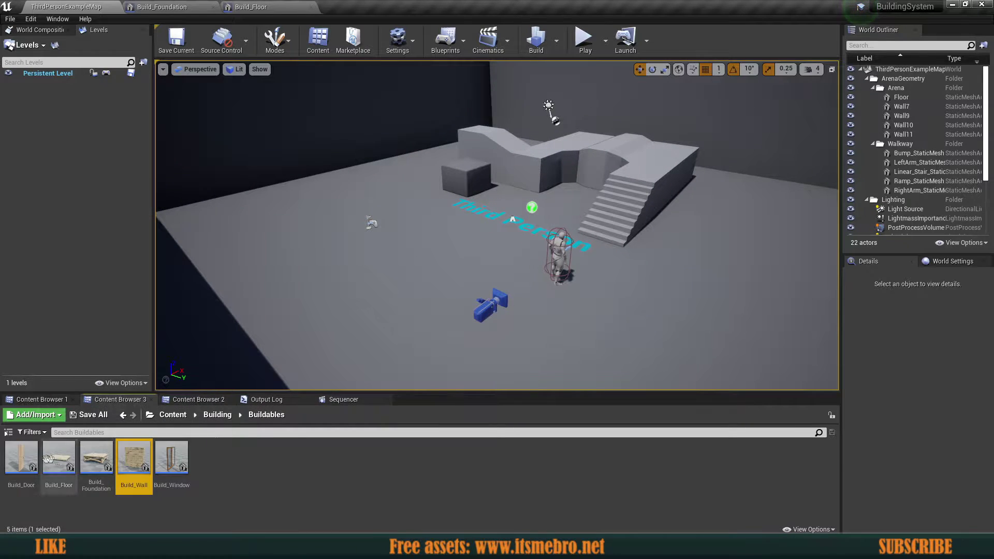
click(23, 461)
click(212, 417)
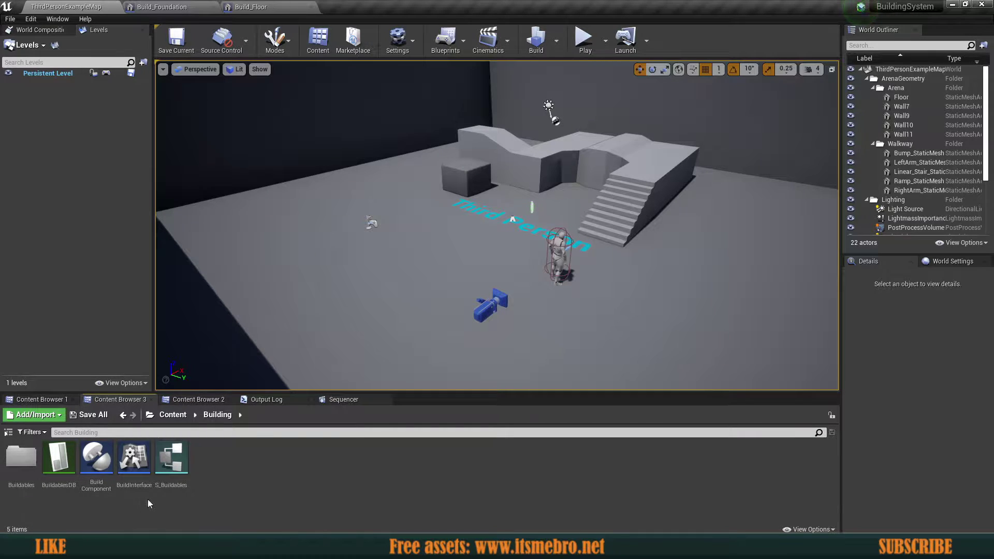
double_click(27, 469)
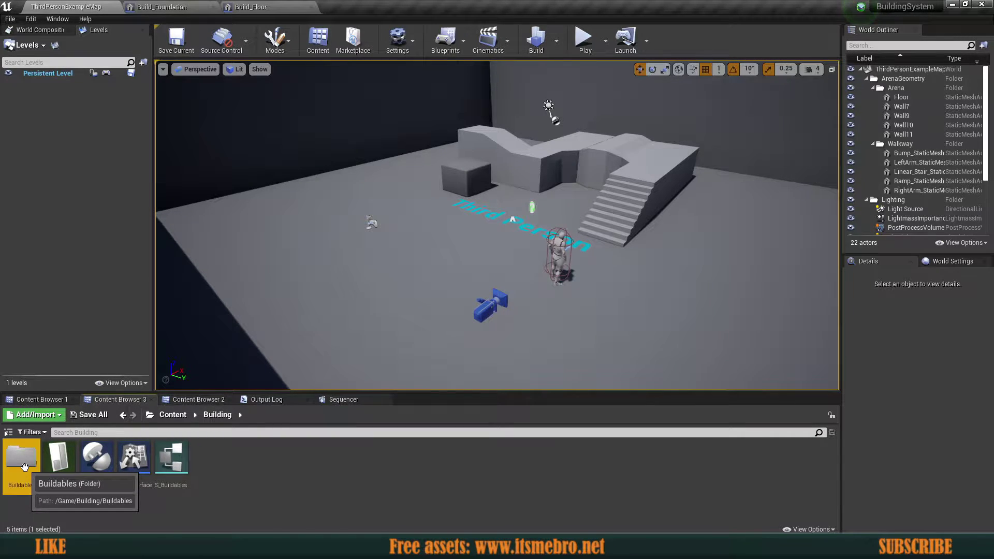
key(alt+Left)
double_click(96, 458)
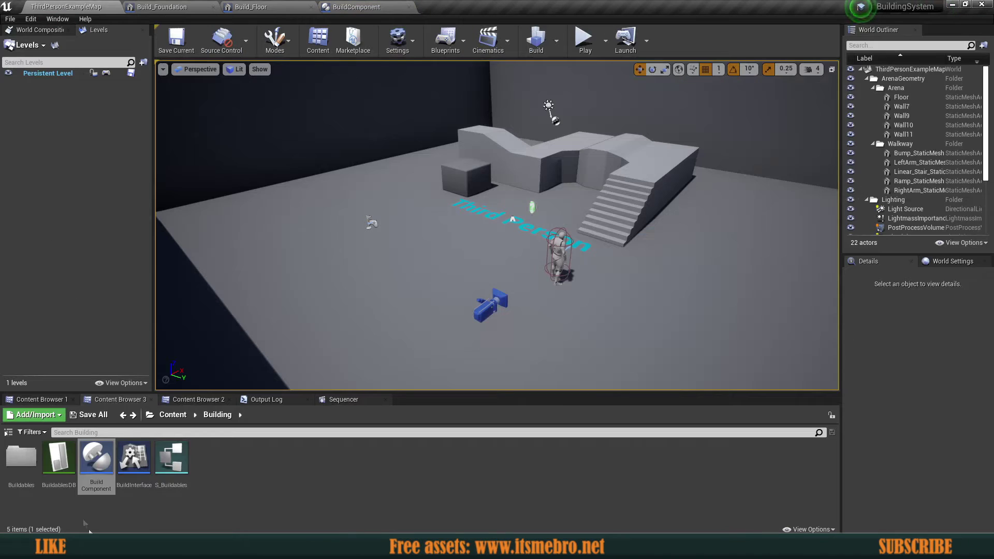
- Open the BuildablesDB data table and add a row named Door that uses the door static mesh
double_click(74, 484)
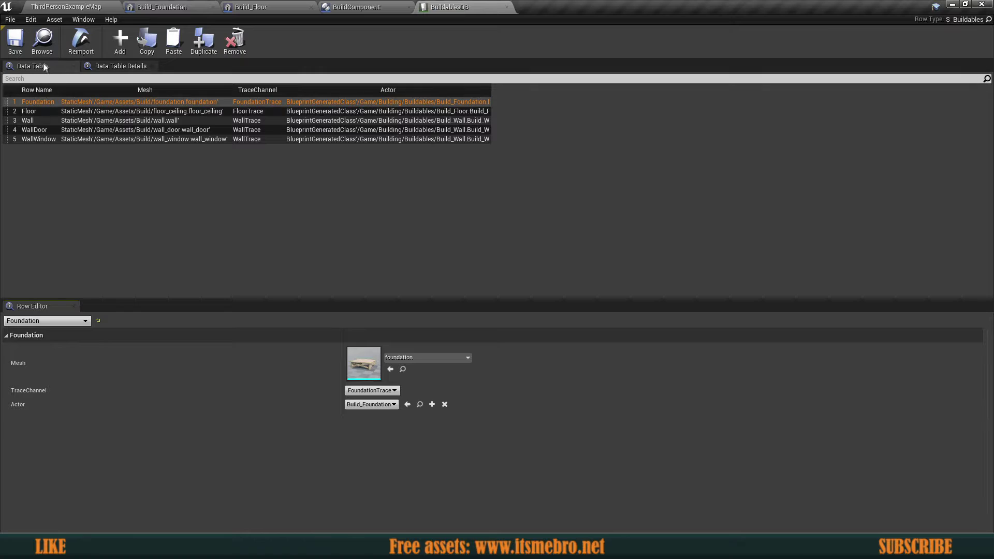
click(115, 50)
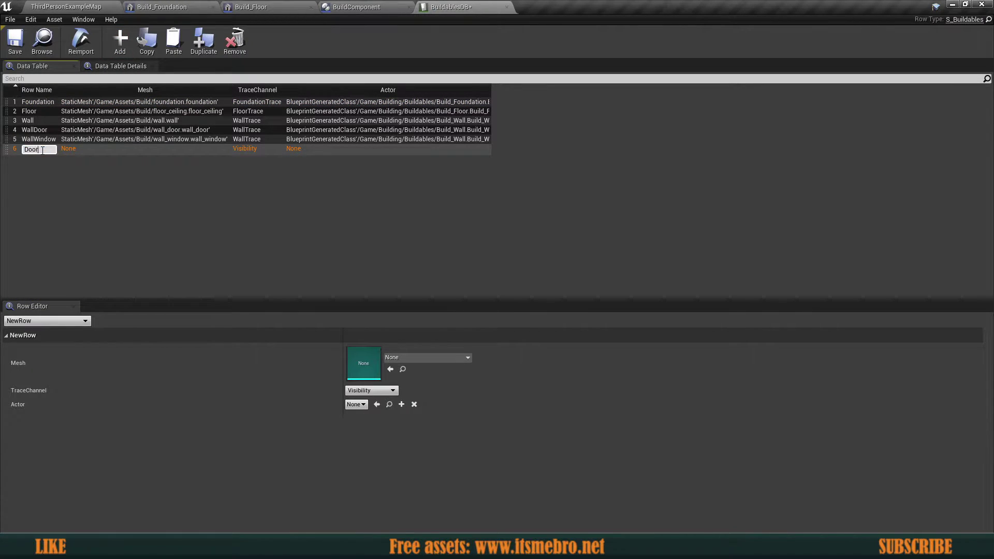
click(404, 357)
text(door)
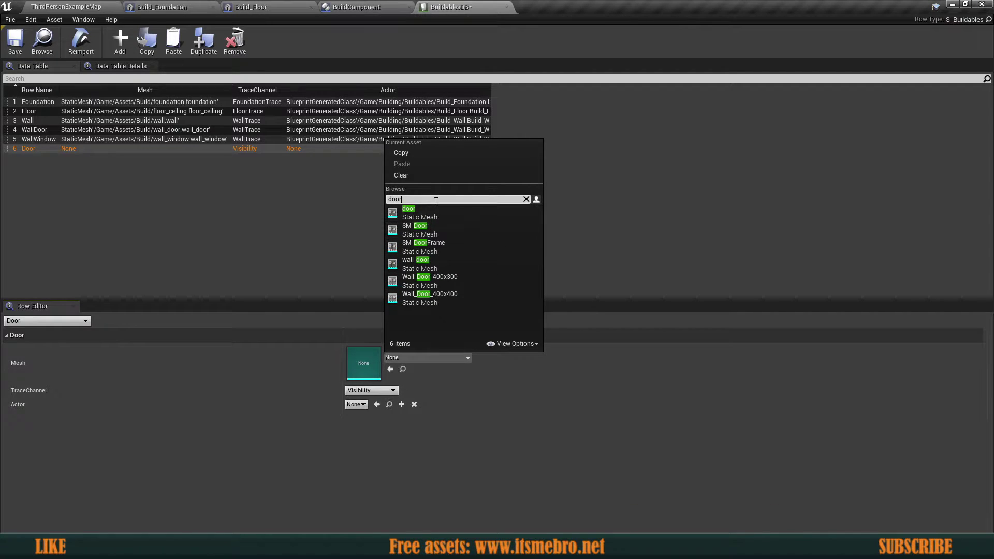
click(431, 217)
- Set the Door row's trace channel to DoorTrace and its actor to Build_Door
click(371, 390)
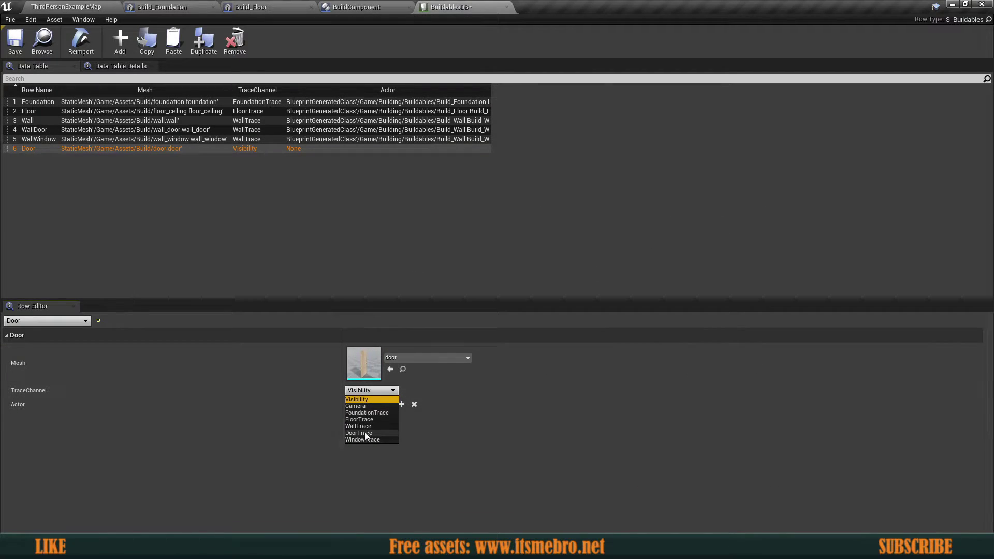
click(364, 434)
click(360, 403)
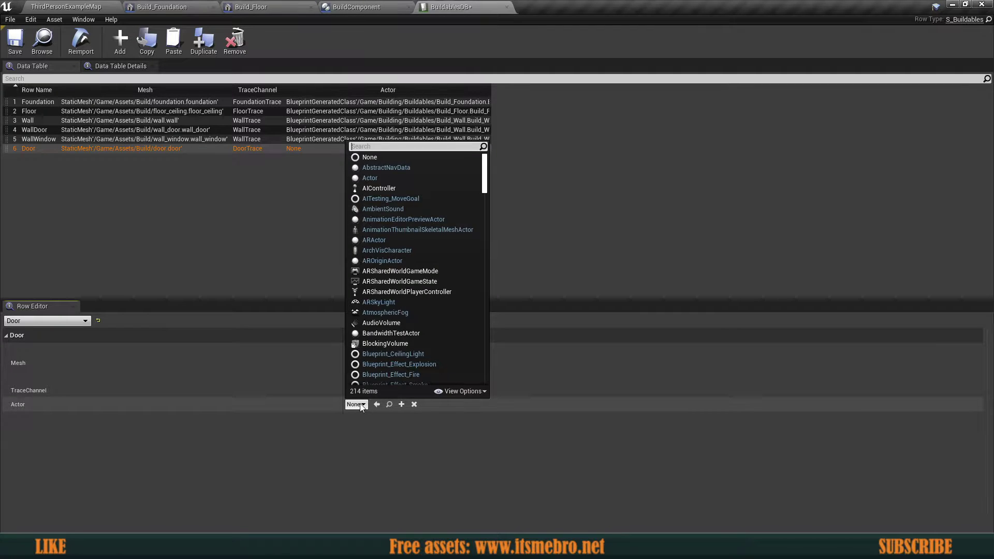
text(build)
click(393, 438)
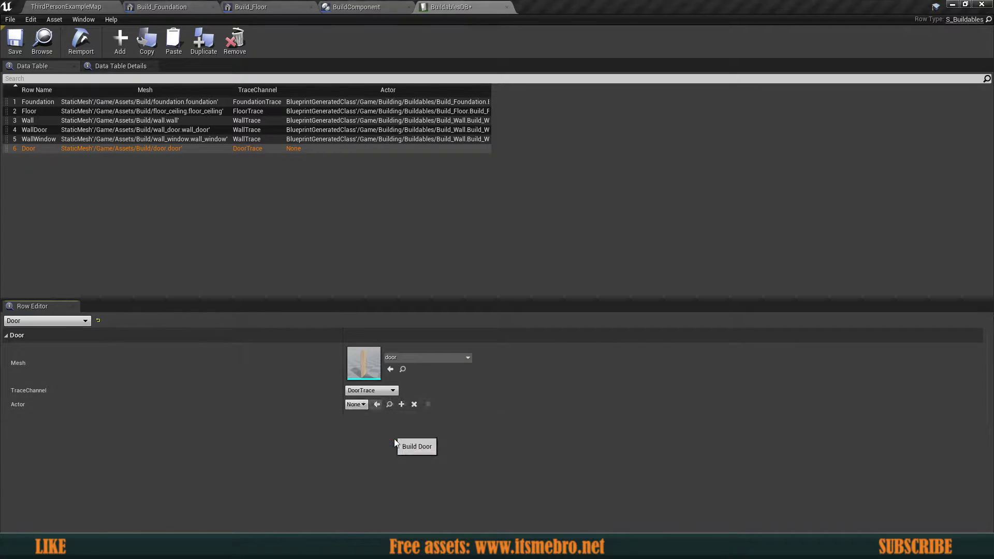
- Duplicate the Door row, rename the copy Window, and set its mesh to window
key(ctrl+d)
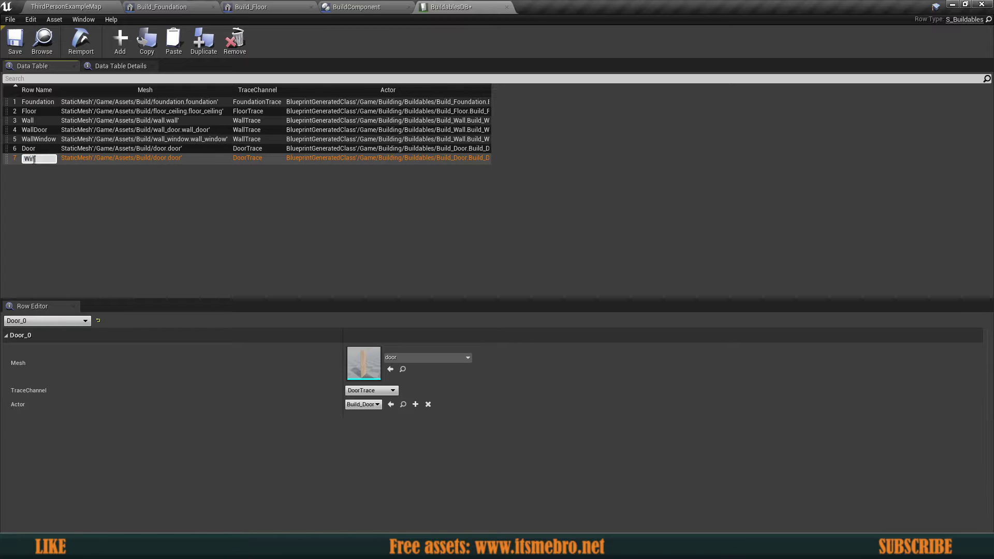
click(412, 359)
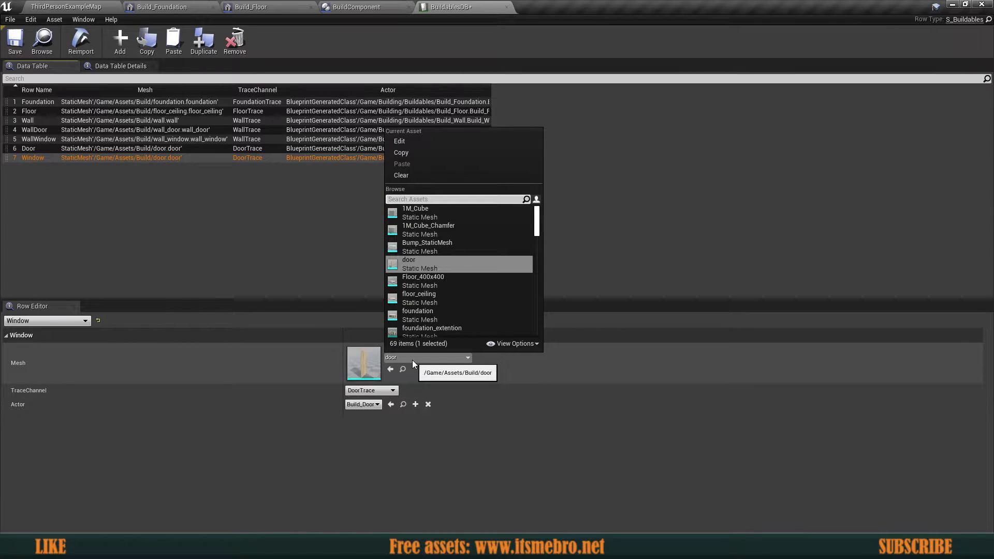
text(window)
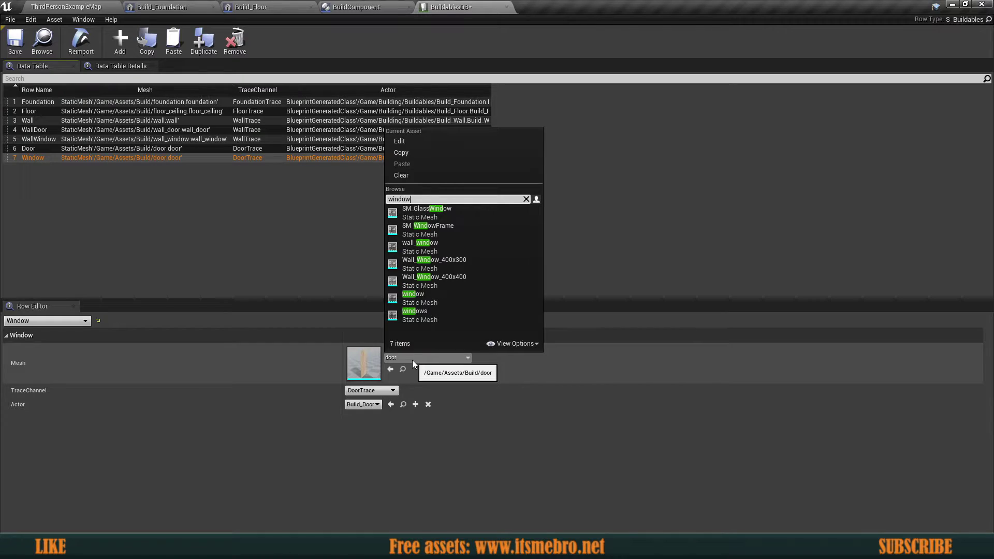
click(430, 295)
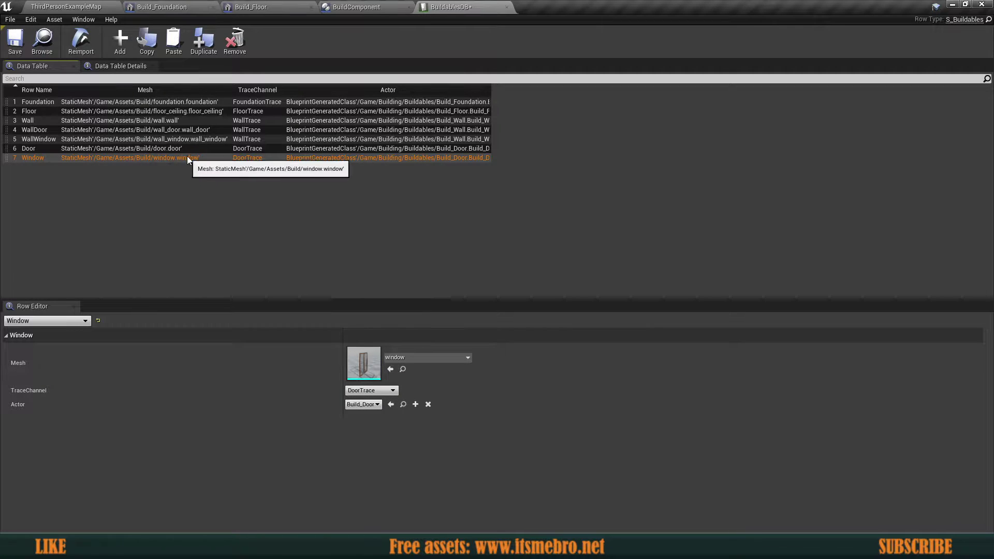
- Set the Window row's trace channel to WindowTrace and its actor to Build_Window, then save and close the data table
click(380, 391)
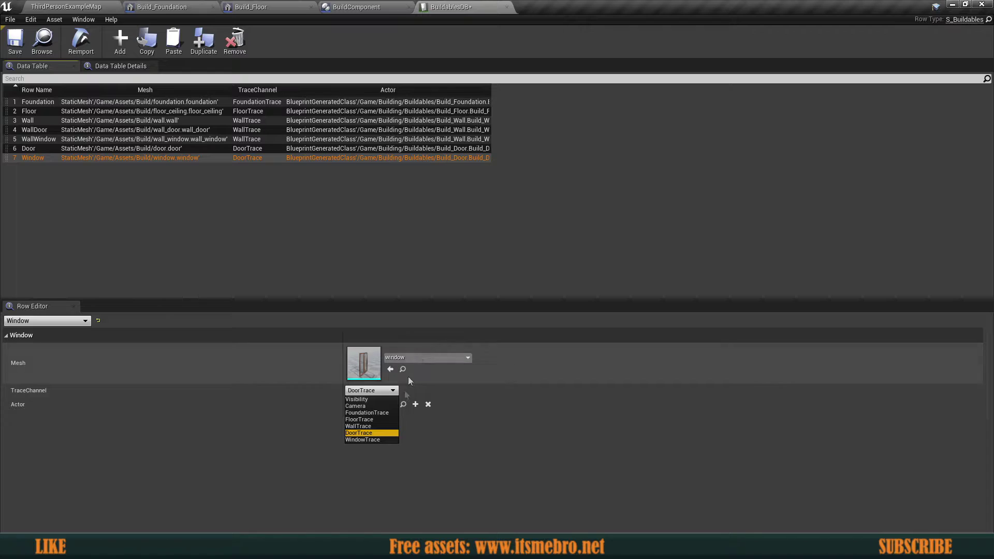
click(374, 440)
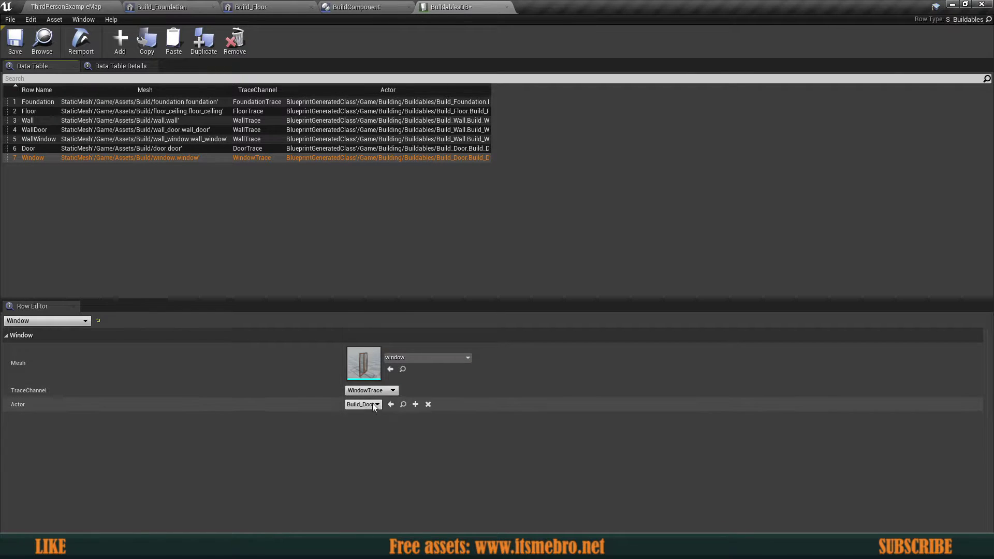
click(374, 404)
text(bui)
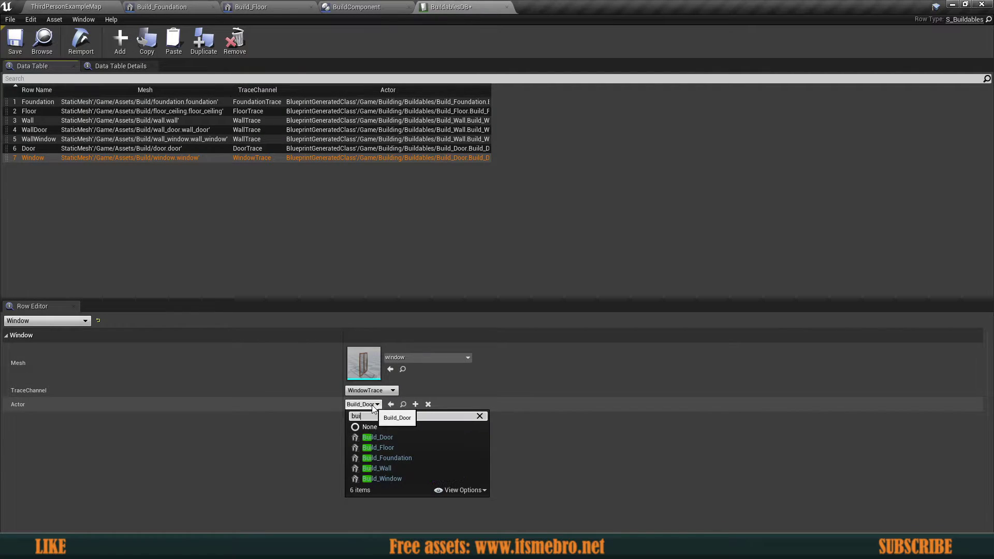
text(ld)
click(363, 482)
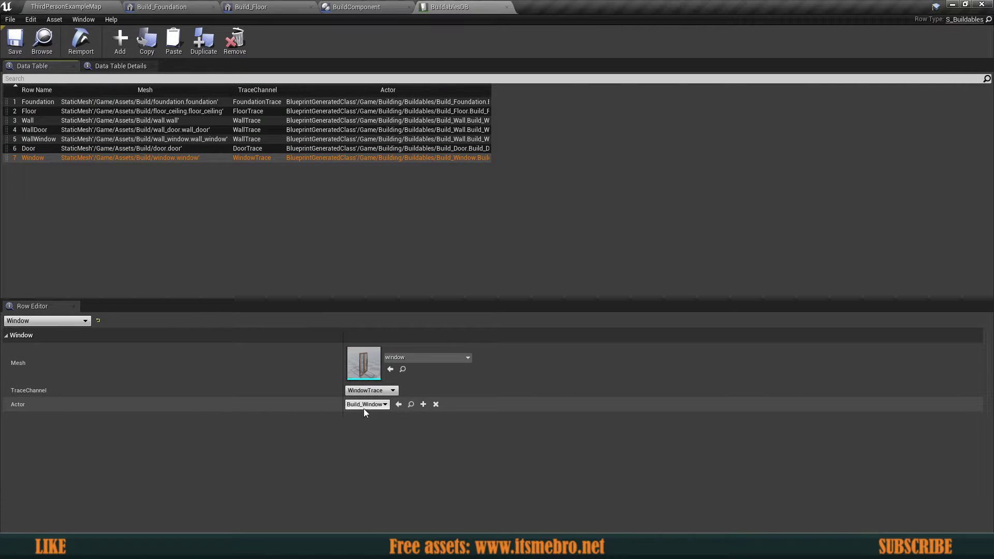
click(507, 7)
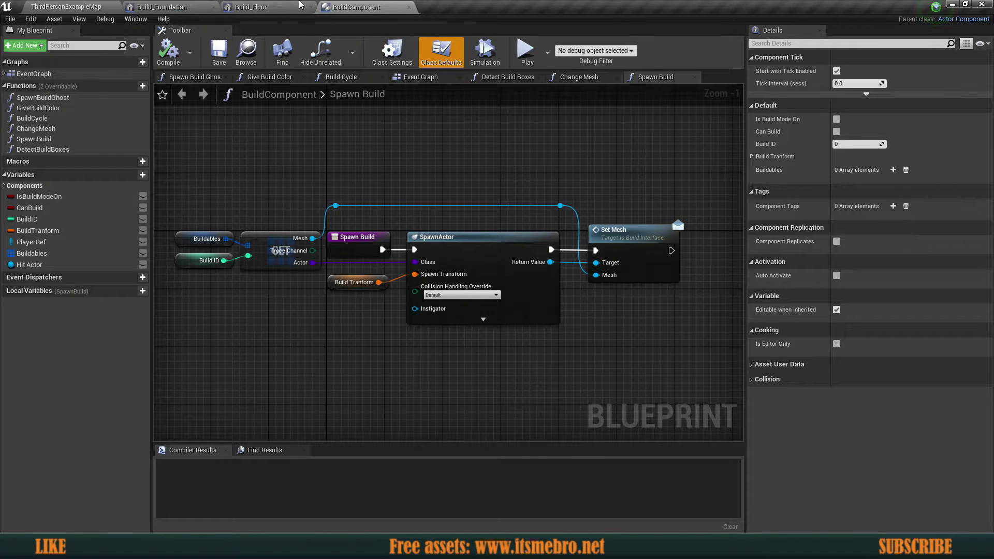
- Return to the level editor, open the Build_Wall blueprint from Building/Buildables, and show its 3D preview
click(96, 5)
click(170, 415)
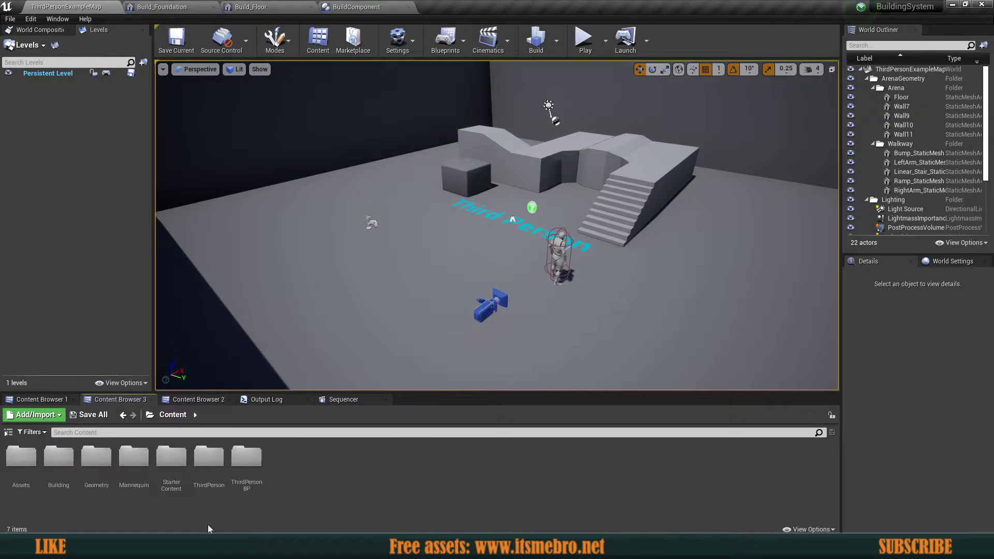
double_click(61, 478)
double_click(21, 458)
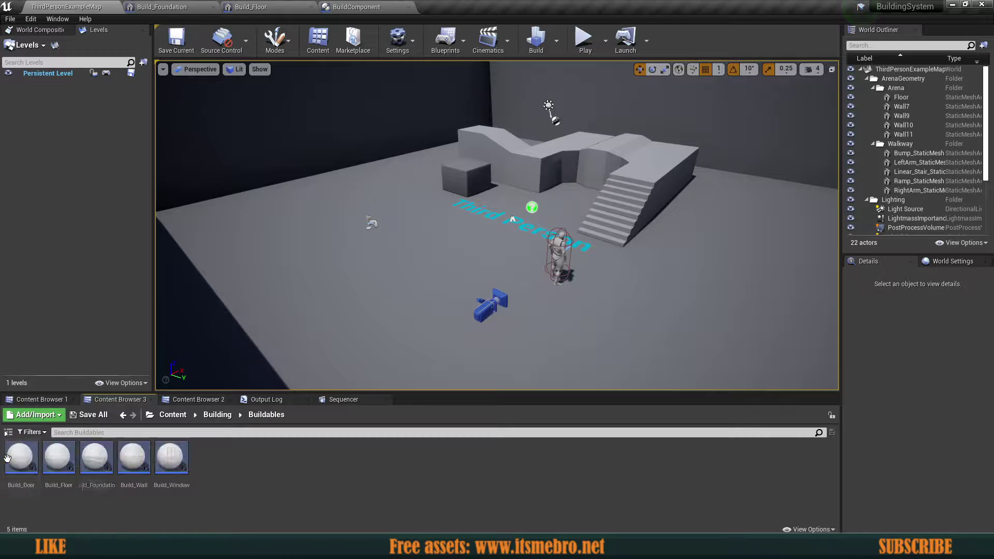
click(140, 459)
double_click(135, 458)
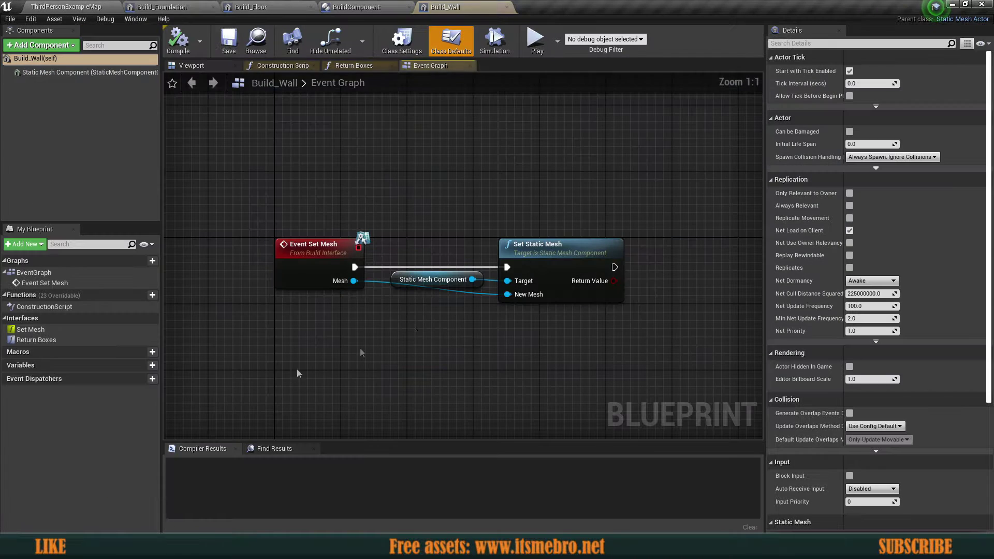
click(210, 66)
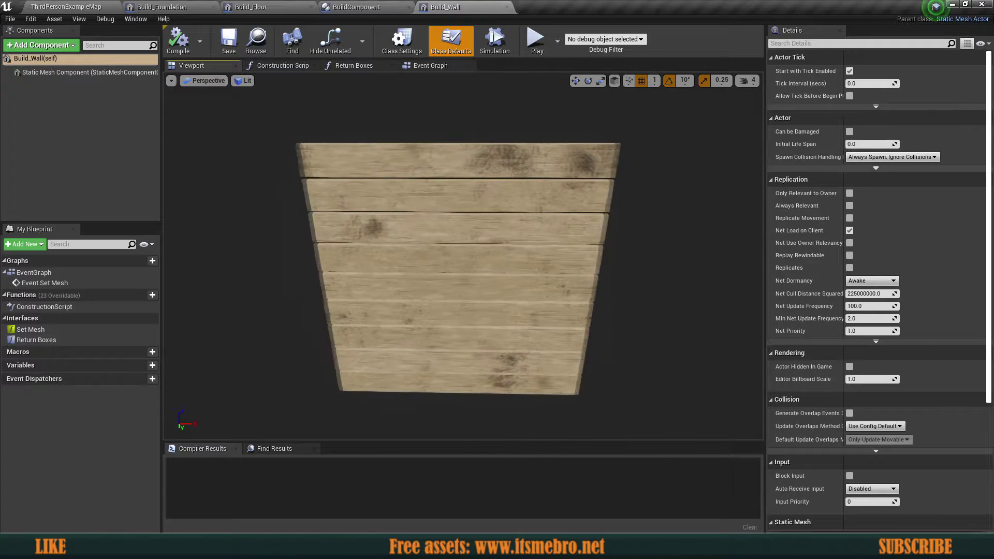
- Set the wall's Static Mesh Component to the wall_window mesh and compile
click(68, 73)
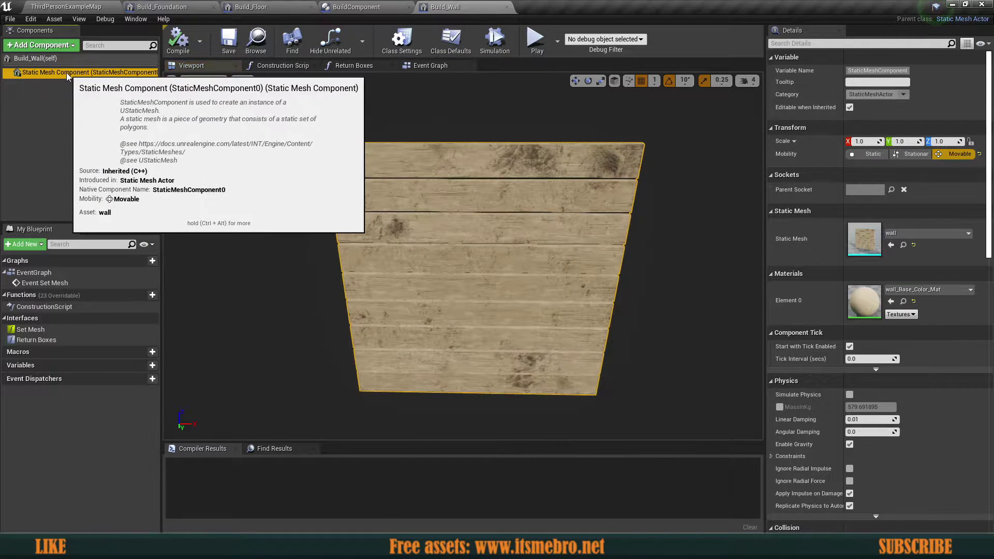
click(893, 234)
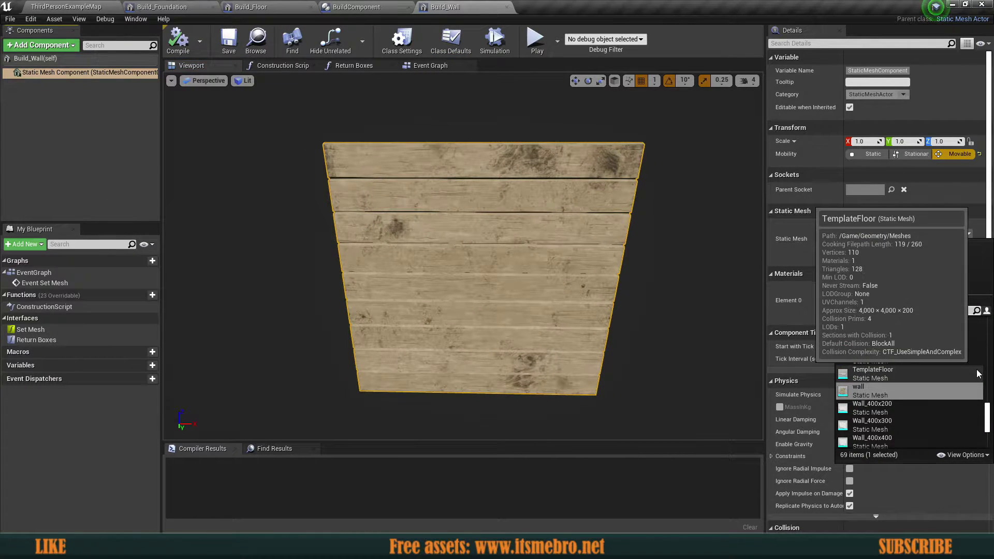
text(wall)
scroll(977, 374, down, 1)
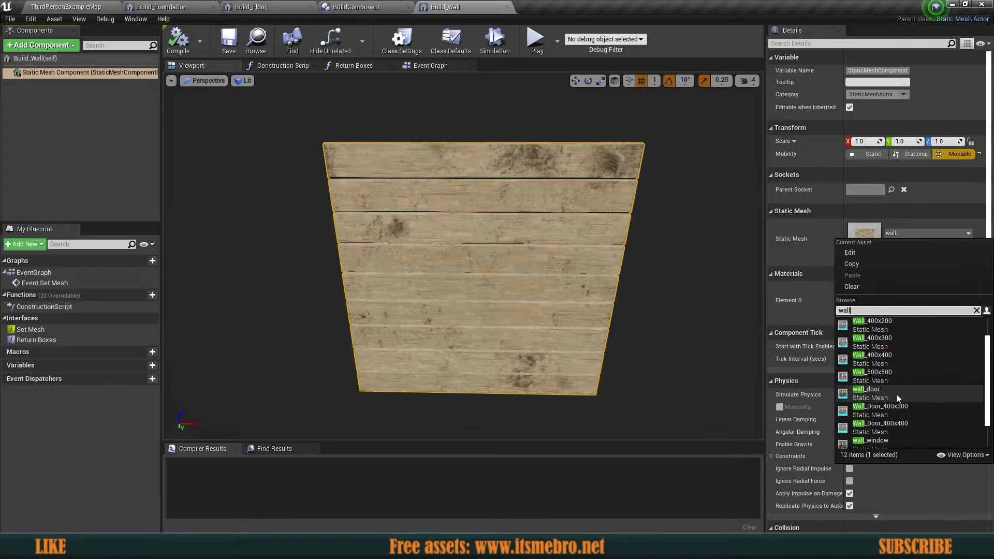
click(889, 429)
mouse_move(533, 280)
right_down()
mouse_move(533, 321)
mouse_move(534, 285)
mouse_move(529, 298)
right_up()
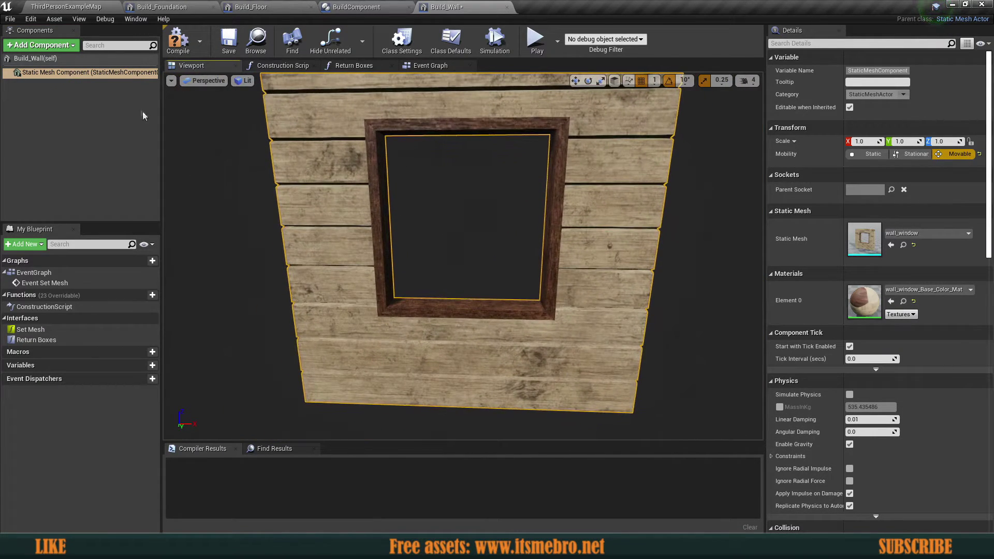
click(176, 39)
- Add a box collision component to the wall with box extent X 80, Y 1, Z 180, then compile and save
click(50, 47)
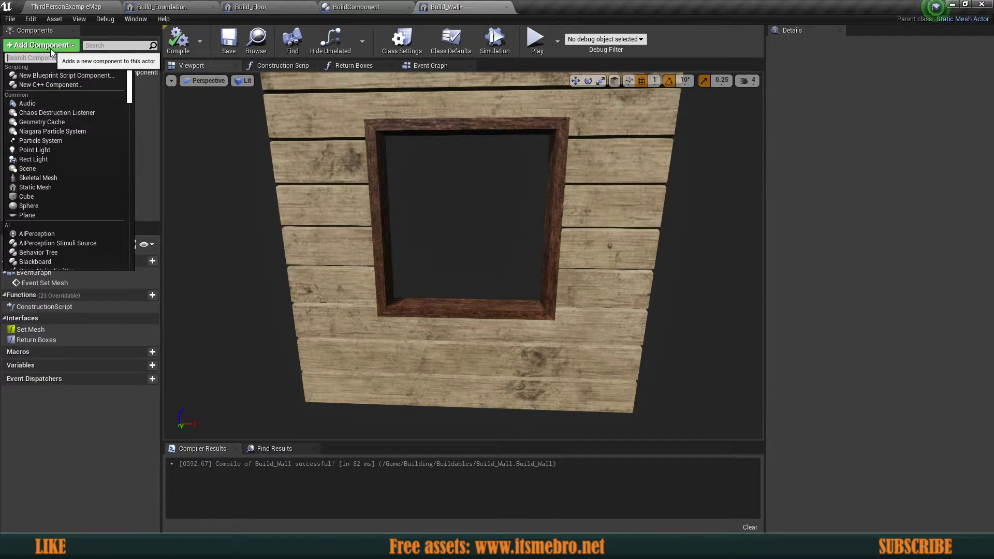
text(box)
click(50, 75)
right_drag(513, 208, 585, 209)
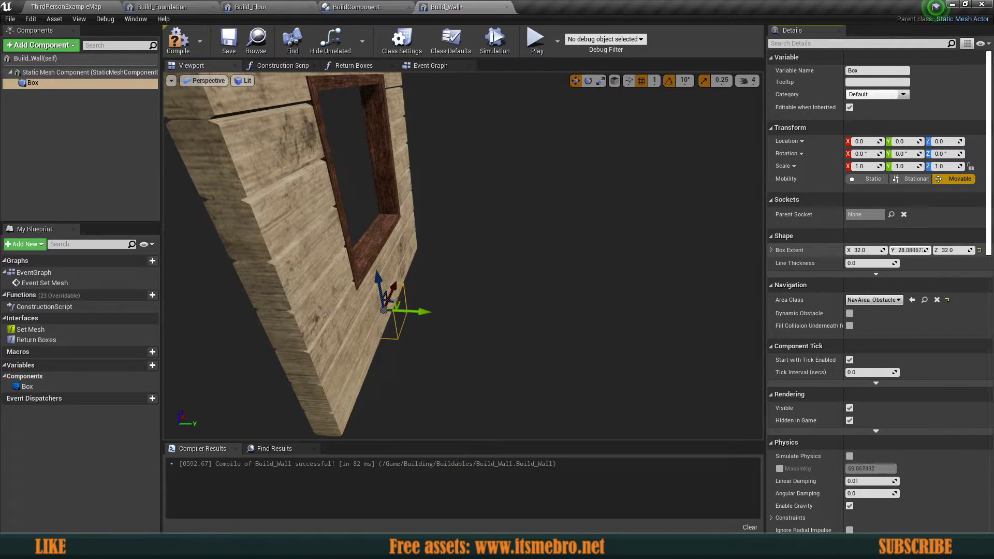
text(1)
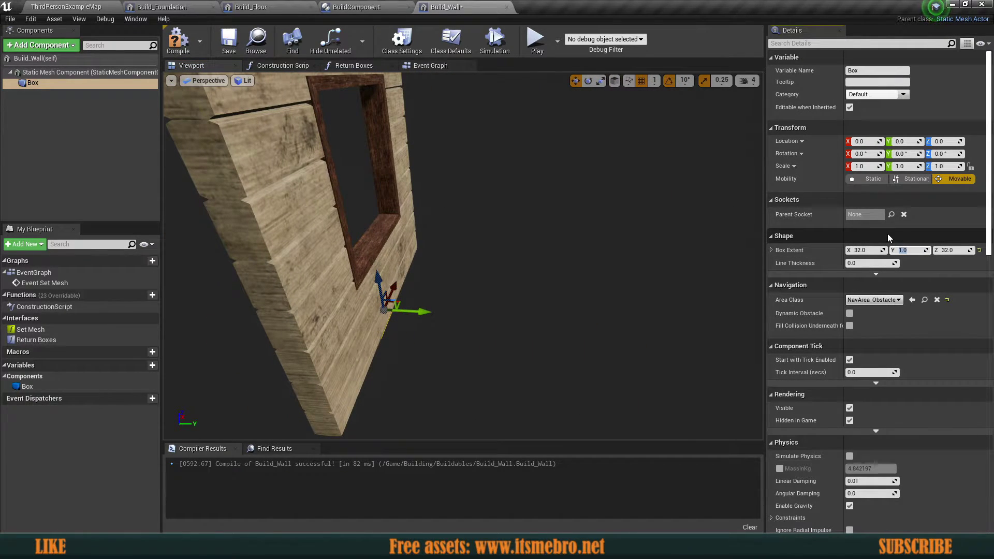
right_drag(493, 268, 308, 287)
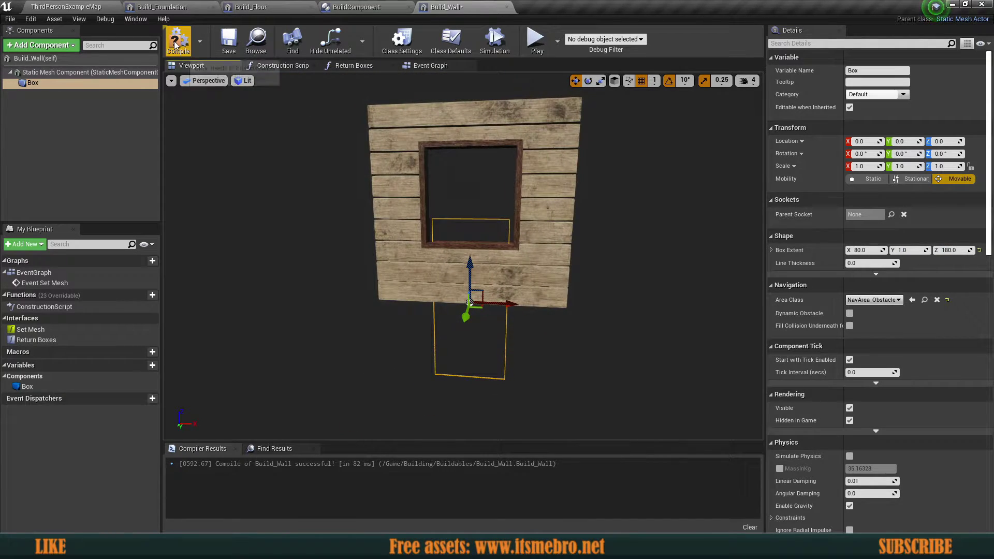
click(228, 42)
- Rename the new box collision component to Door
double_click(75, 85)
text(Door)
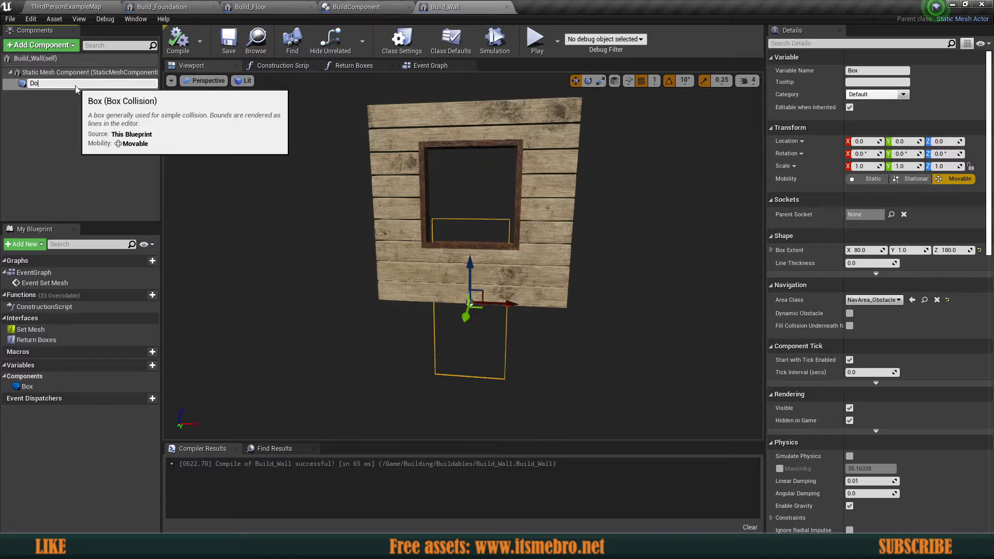
key(Return)
click(32, 130)
- Set the Door box's collision preset to Custom, ignoring every channel except DoorTrace, which is set to Block
click(38, 82)
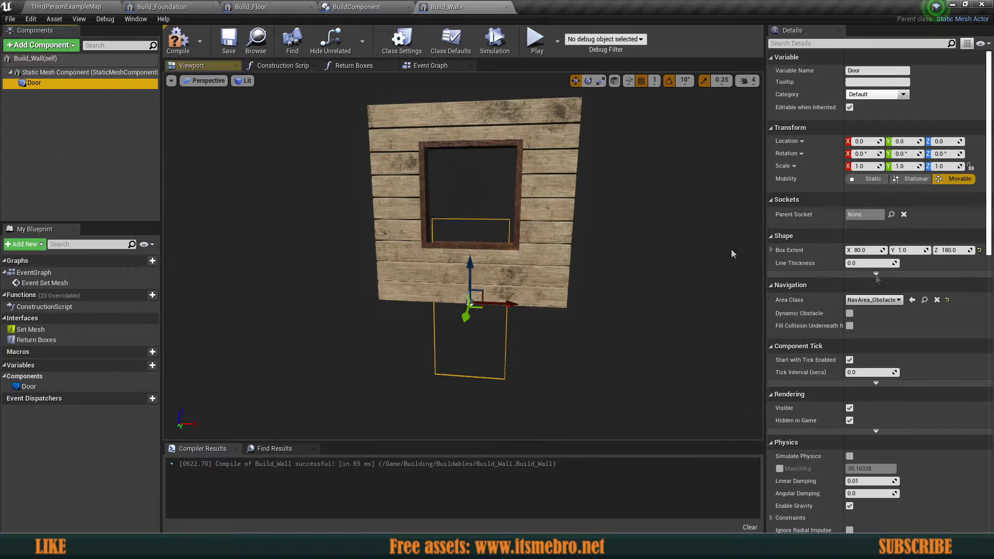
scroll(929, 304, down, 12)
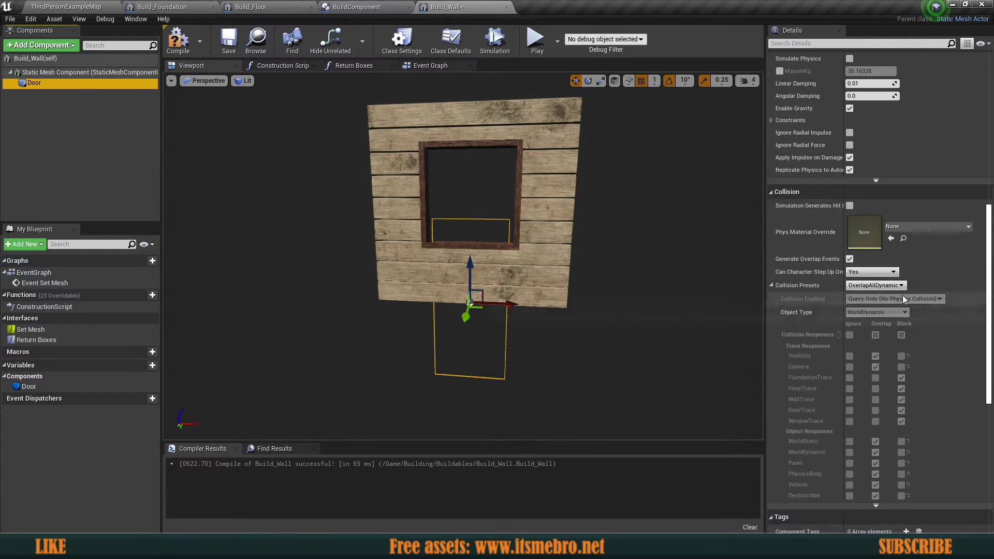
click(874, 286)
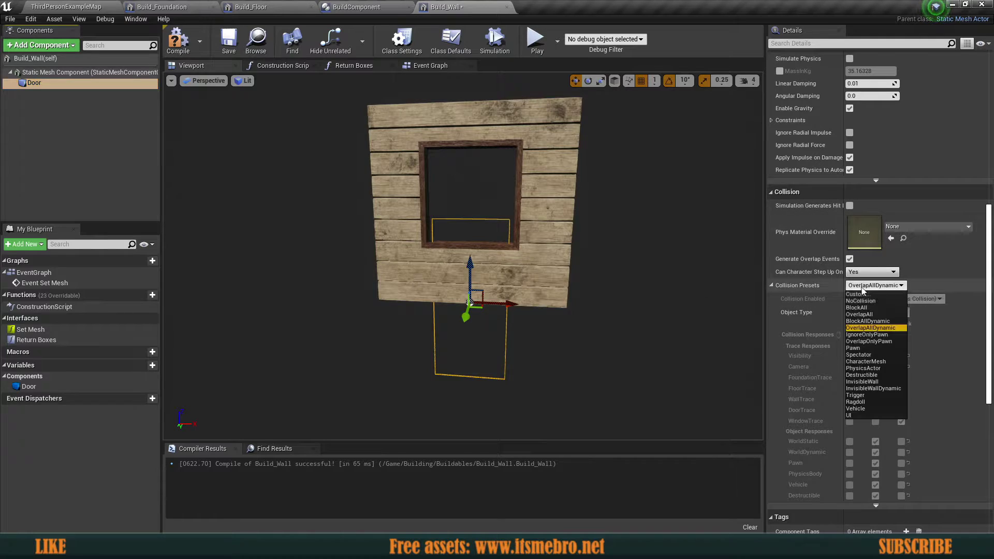
click(858, 294)
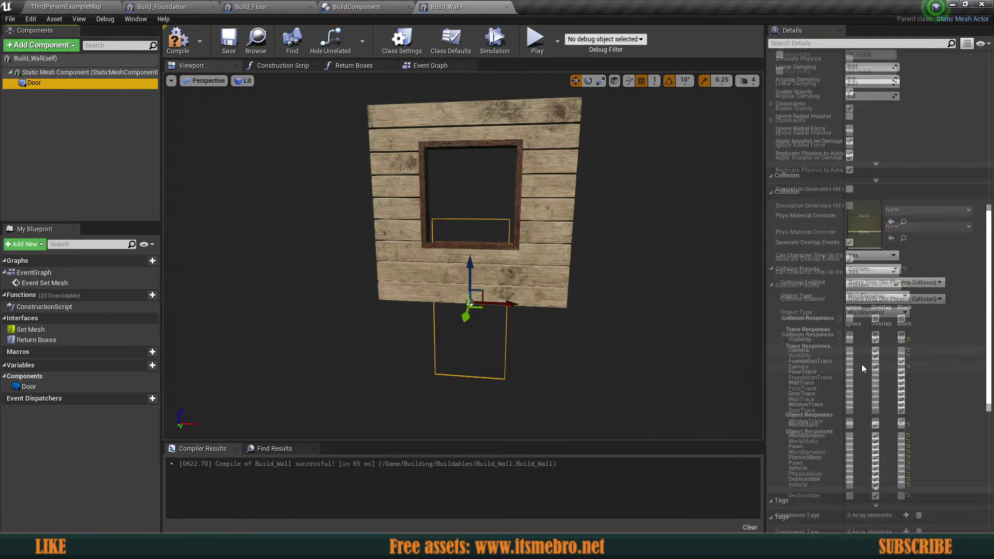
scroll(858, 332, down, 2)
click(850, 302)
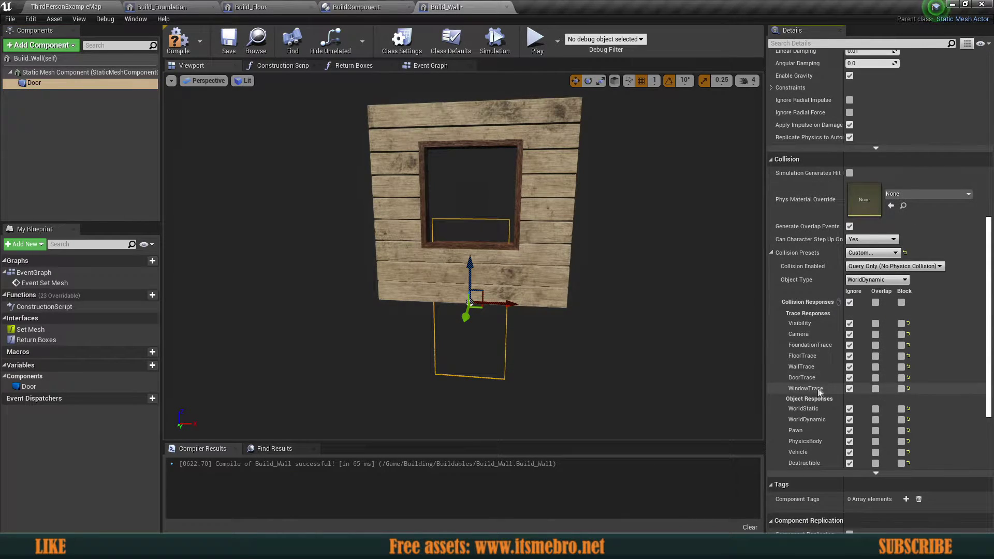
- Try to raise the Door box slightly along Z from the wall's bottom edge
mouse_move(593, 327)
right_down()
mouse_move(574, 319)
mouse_move(587, 323)
mouse_move(583, 370)
mouse_move(601, 343)
right_up()
key(w)
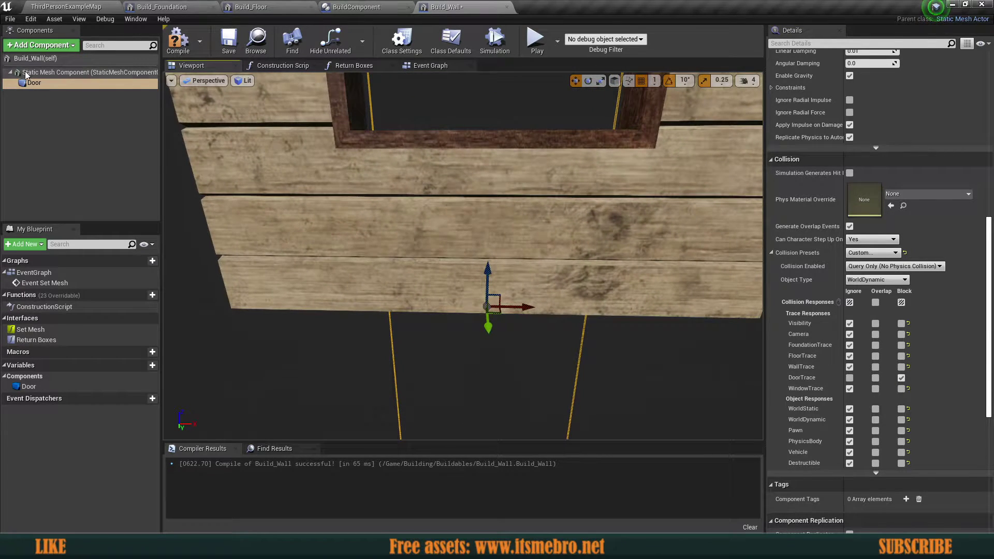
click(34, 82)
key(w)
right_drag(414, 259, 422, 277)
key(s)
mouse_move(411, 328)
right_down()
mouse_move(415, 316)
mouse_move(411, 328)
mouse_move(398, 325)
right_up()
key(w)
key(s)
key(w)
right_drag(457, 306, 470, 306)
key(s)
key(w)
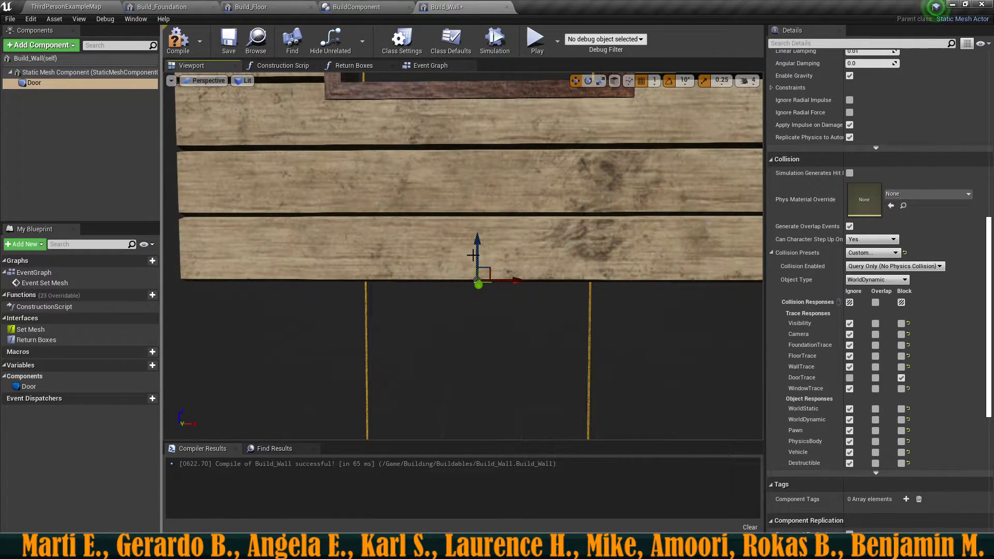
click(34, 83)
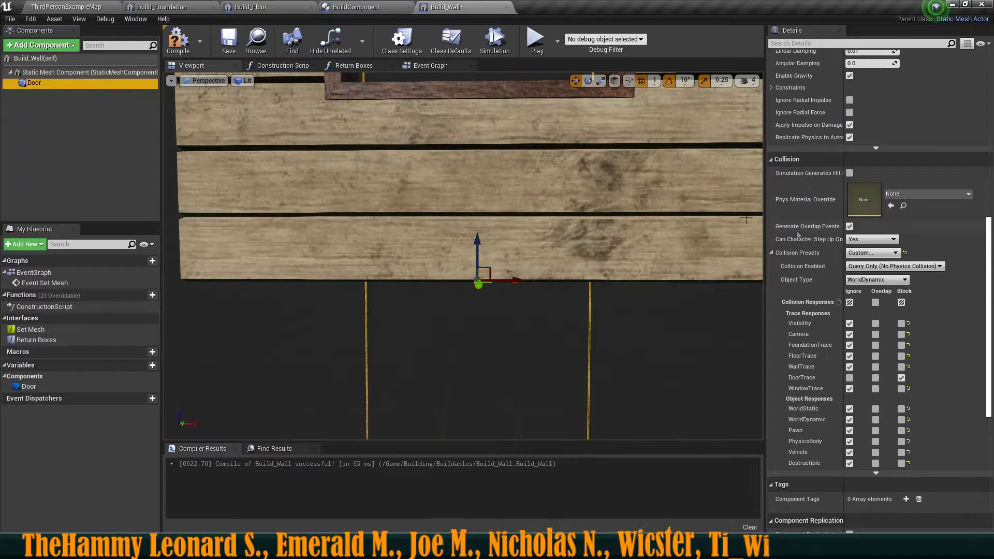
scroll(868, 249, up, 5)
scroll(869, 249, up, 5)
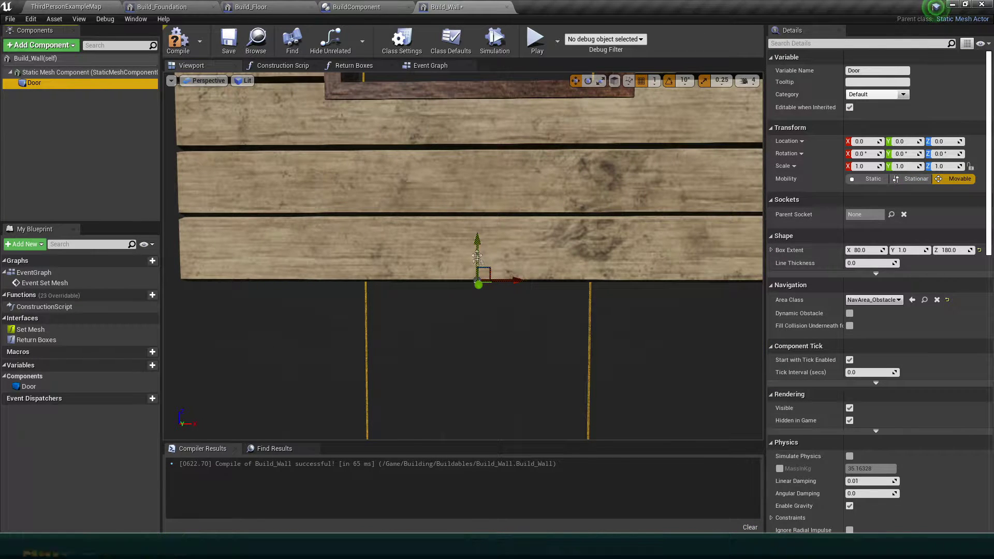
drag(474, 252, 481, 250)
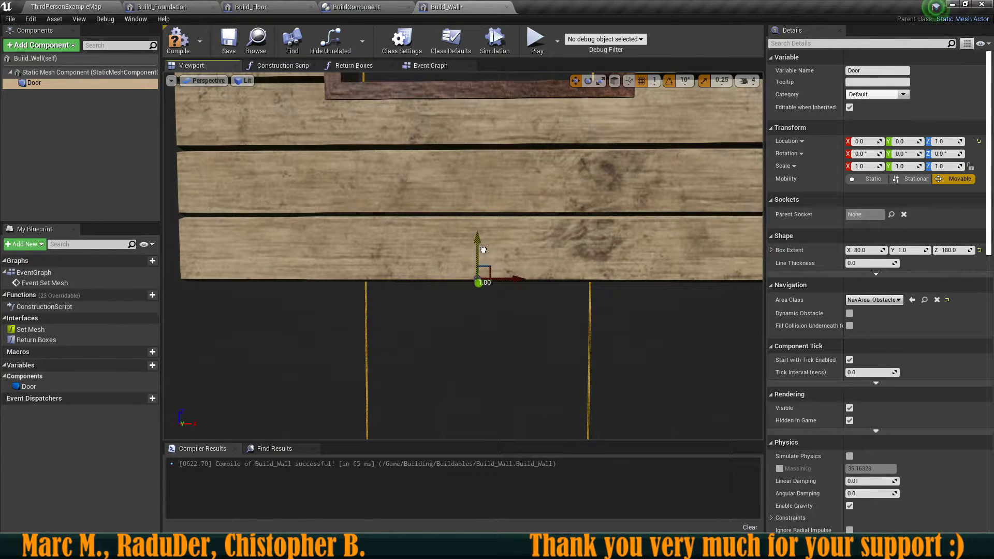
key(w)
right_drag(488, 281, 506, 267)
key(s)
- Change the wall's Static Mesh Component to the wall_door mesh
click(127, 73)
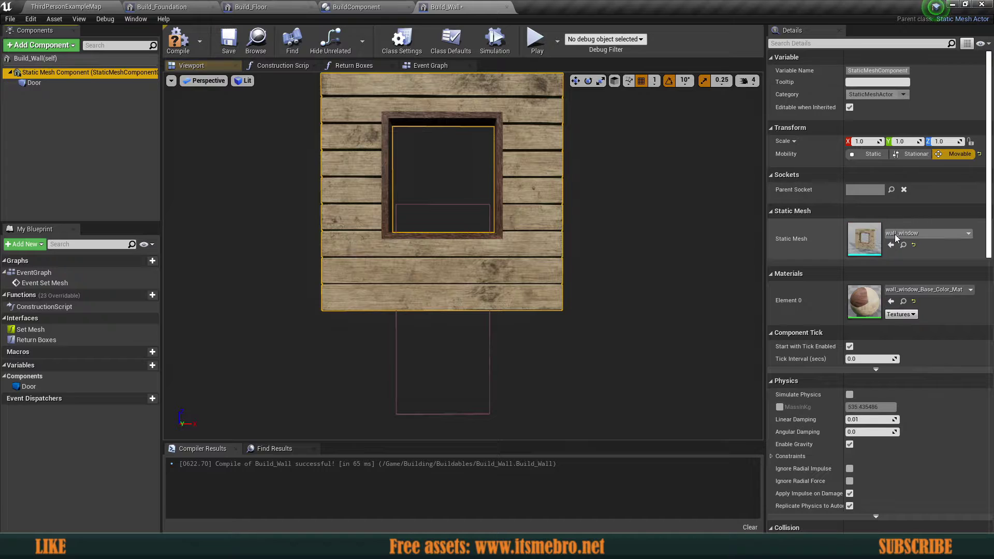
click(911, 234)
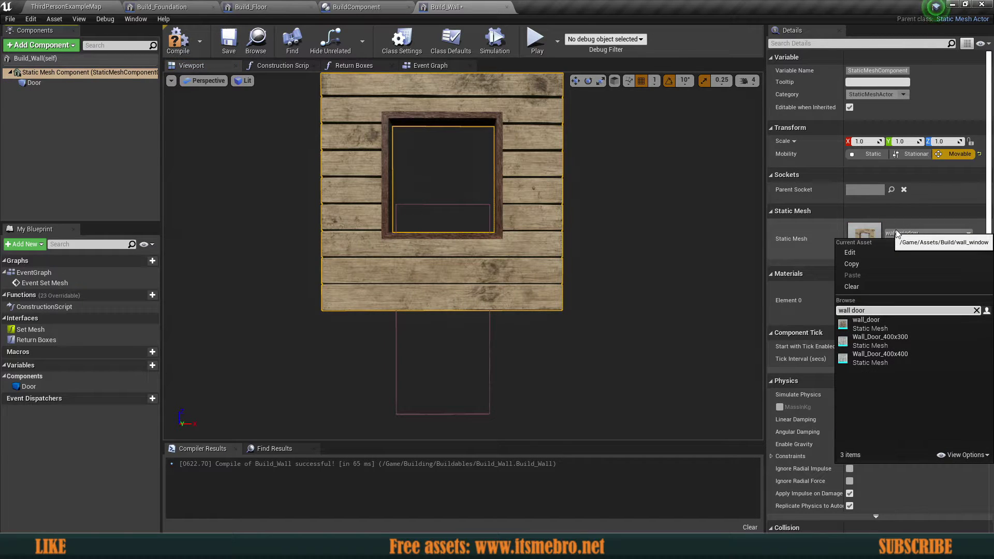
click(872, 324)
- Raise the Door box to a Z location of 11 so its origin sits on the door frame's sill
key(w)
mouse_move(500, 321)
right_down()
mouse_move(501, 344)
mouse_move(500, 331)
right_up()
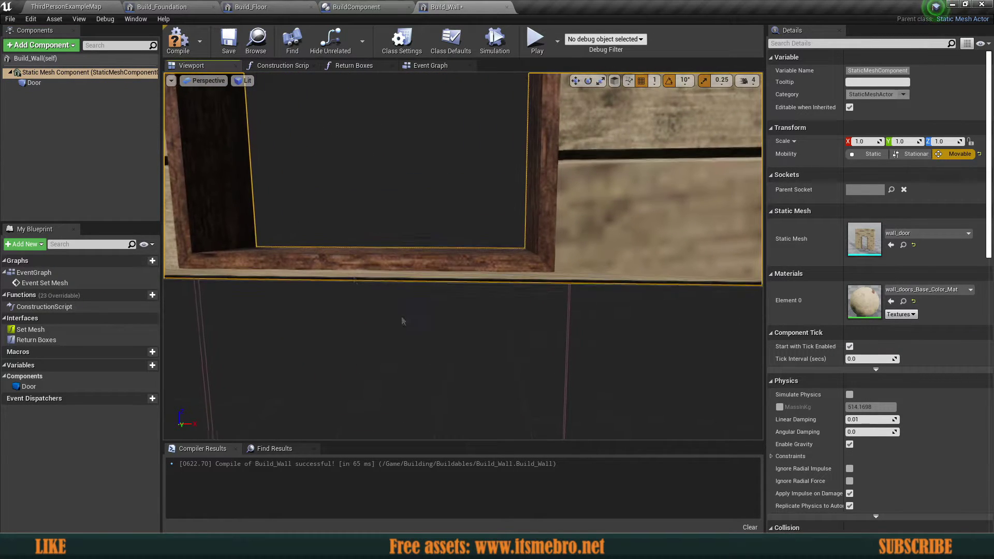
click(58, 84)
mouse_move(373, 233)
right_down()
mouse_move(362, 243)
mouse_move(371, 259)
mouse_move(370, 244)
mouse_move(365, 254)
mouse_move(360, 244)
right_up()
key(w)
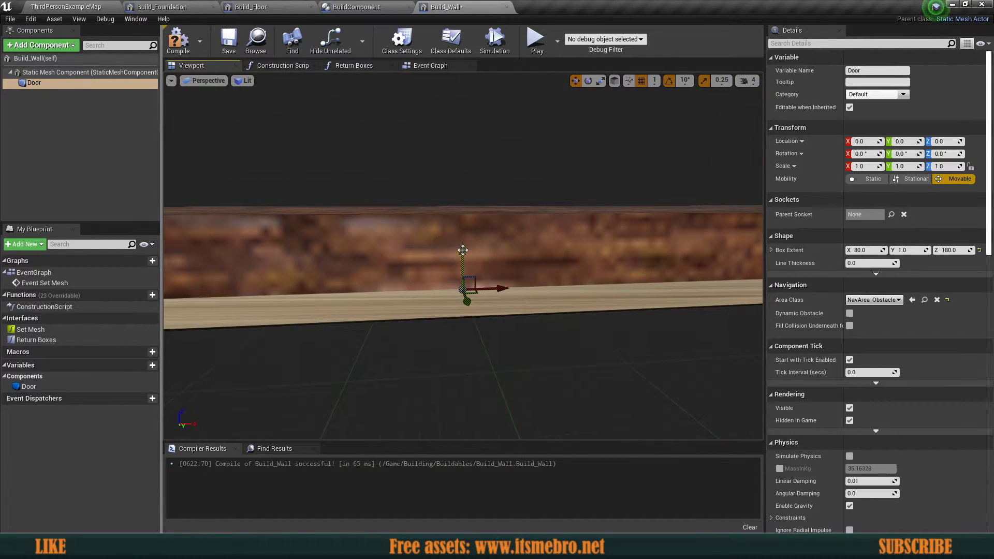
right_drag(456, 171, 440, 227)
- Add a Static Mesh component to the wall and assign the door mesh to it
click(43, 45)
text(s)
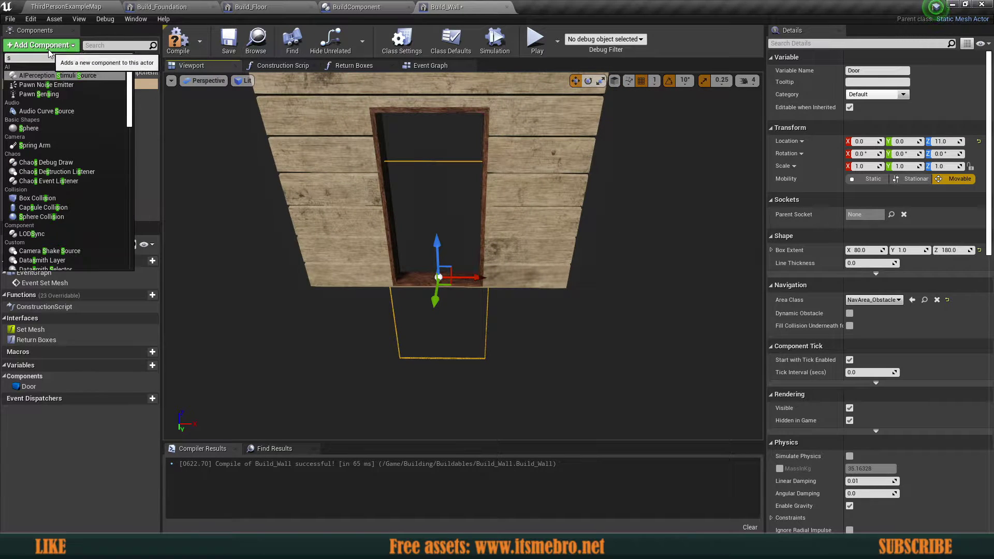
text(tatic)
click(48, 91)
mouse_move(48, 93)
mouse_down()
mouse_move(44, 83)
mouse_move(21, 98)
mouse_move(41, 93)
mouse_up()
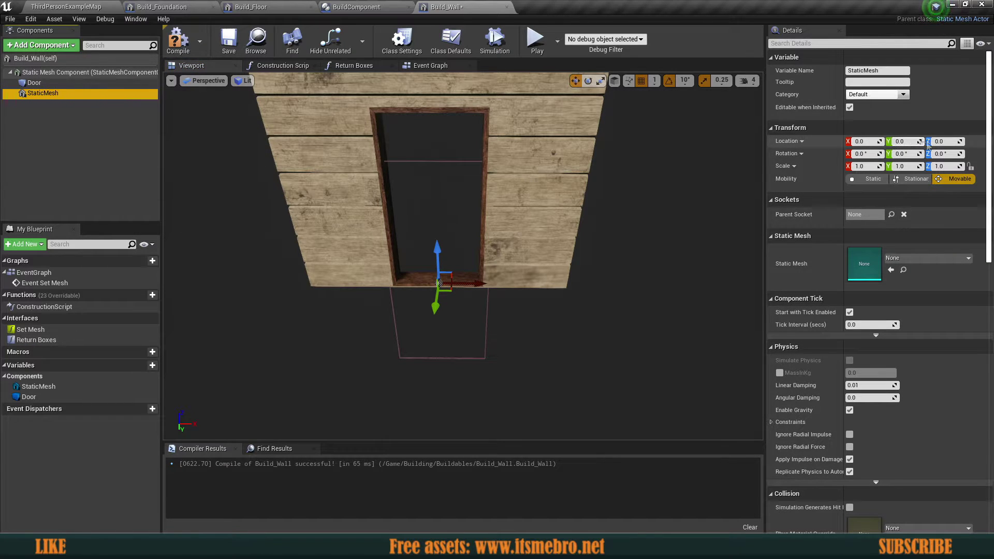
click(921, 259)
text(door)
click(866, 343)
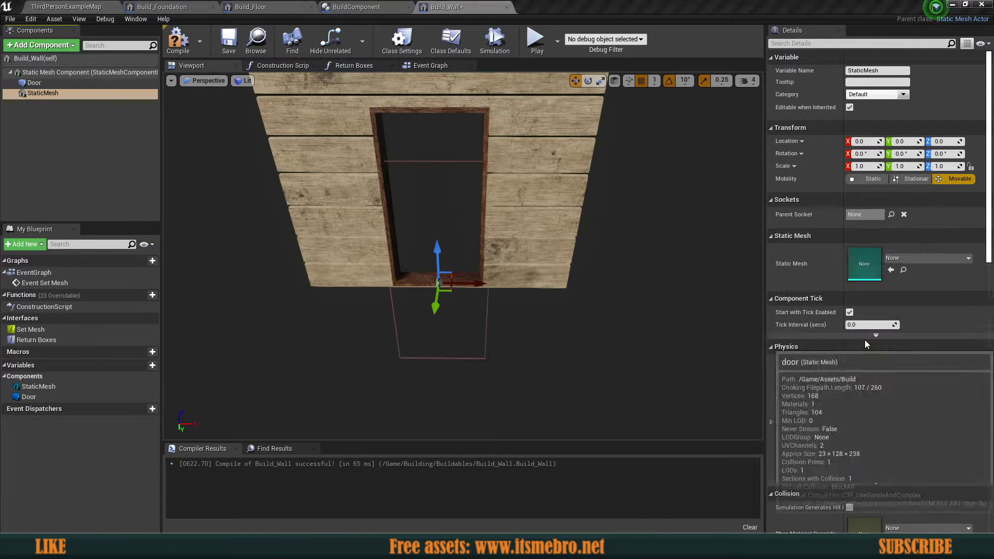
- Rotate the door mesh 90° about Z so it lies in the plane of the wall
right_drag(596, 290, 583, 311)
right_drag(506, 324, 510, 311)
key(e)
drag(502, 309, 443, 327)
key(w)
mouse_move(485, 315)
right_down()
mouse_move(445, 320)
mouse_move(427, 305)
mouse_move(482, 306)
right_up()
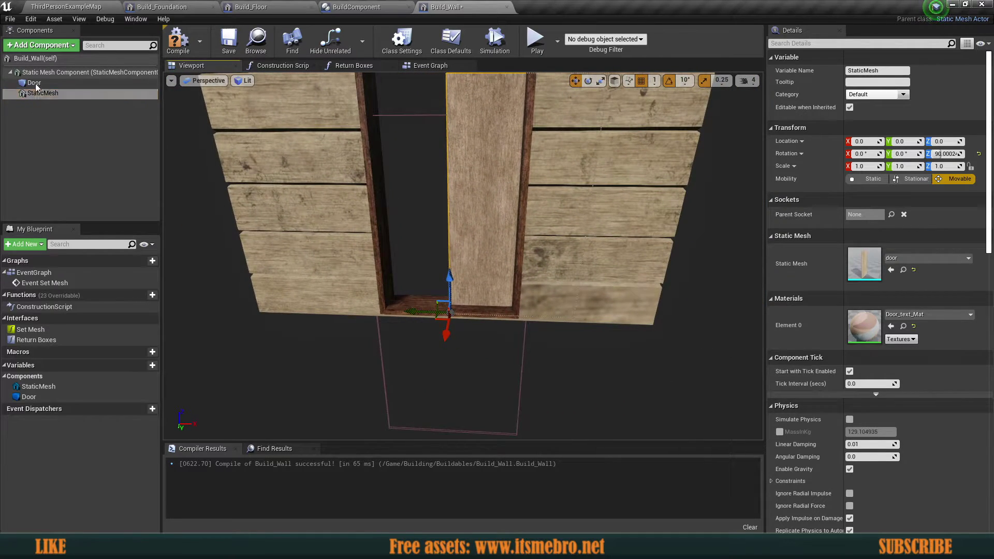
- Move the Door box and the door mesh together to an X location of -64, against the frame's hinge side
ctrl+click(34, 83)
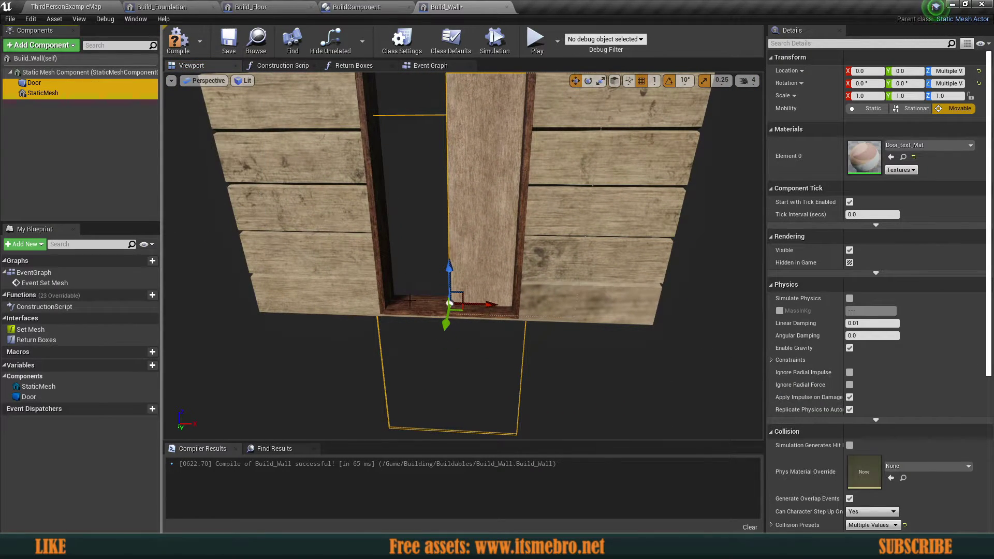
mouse_move(524, 307)
right_down()
mouse_move(533, 310)
mouse_move(497, 306)
mouse_move(524, 307)
right_up()
drag(506, 312, 428, 314)
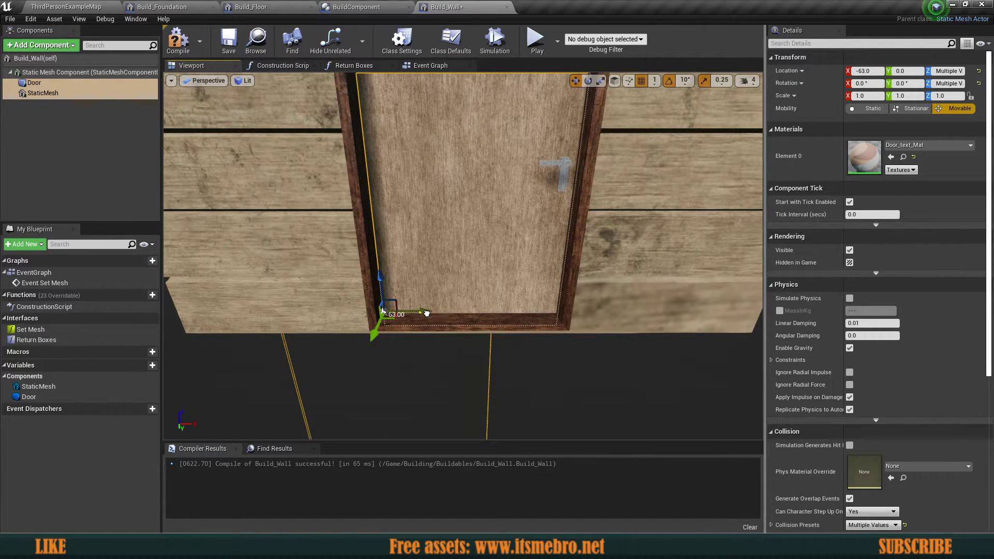
right_drag(436, 339, 466, 339)
- Widen the Door box to an X extent of about 135 so it reaches the frame's far edge, then compile and save
click(460, 344)
right_drag(450, 393, 451, 394)
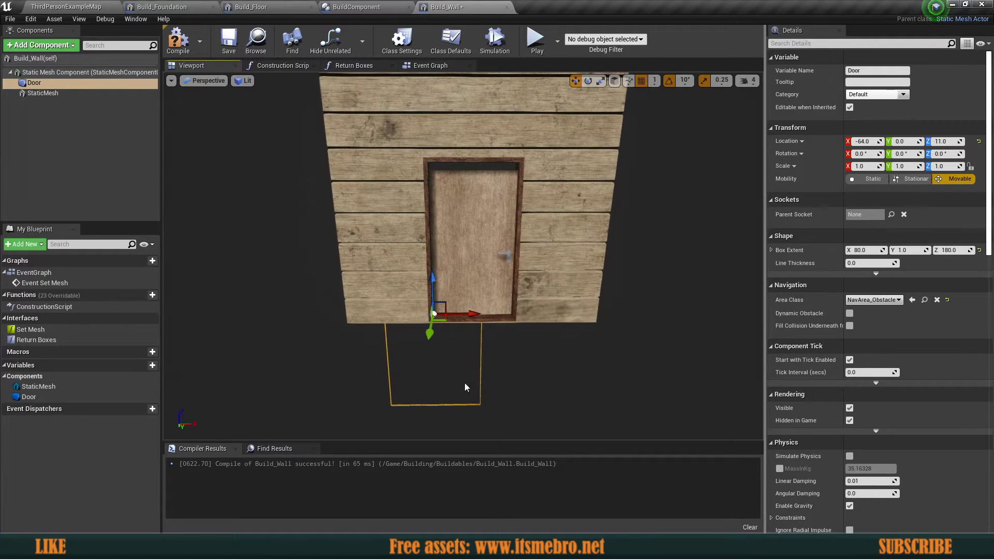
right_drag(464, 361, 459, 359)
click(48, 87)
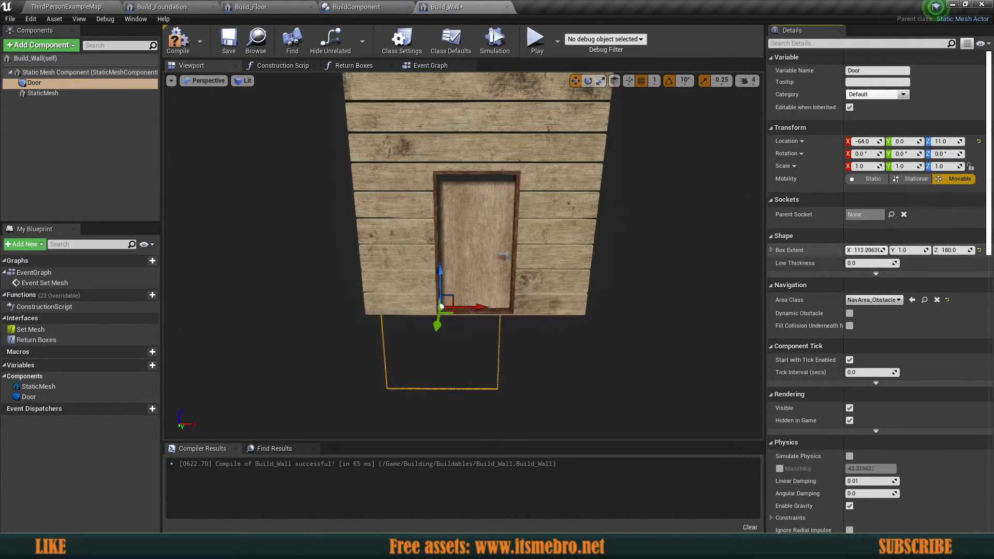
drag(865, 250, 871, 250)
right_drag(642, 290, 713, 236)
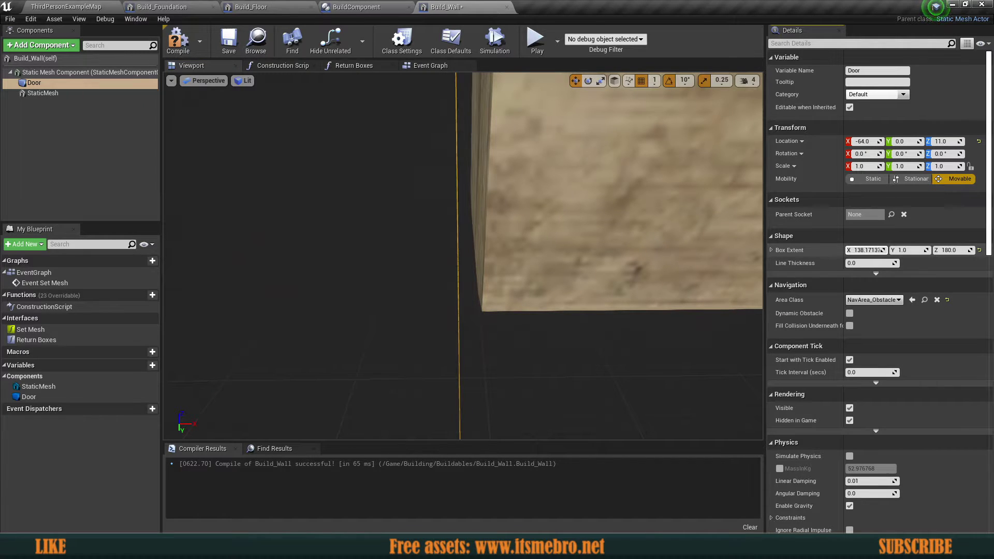
right_drag(714, 249, 634, 249)
click(173, 53)
click(229, 43)
- Swing the door mesh around its hinge and set its Z rotation to 0
right_drag(450, 282, 482, 279)
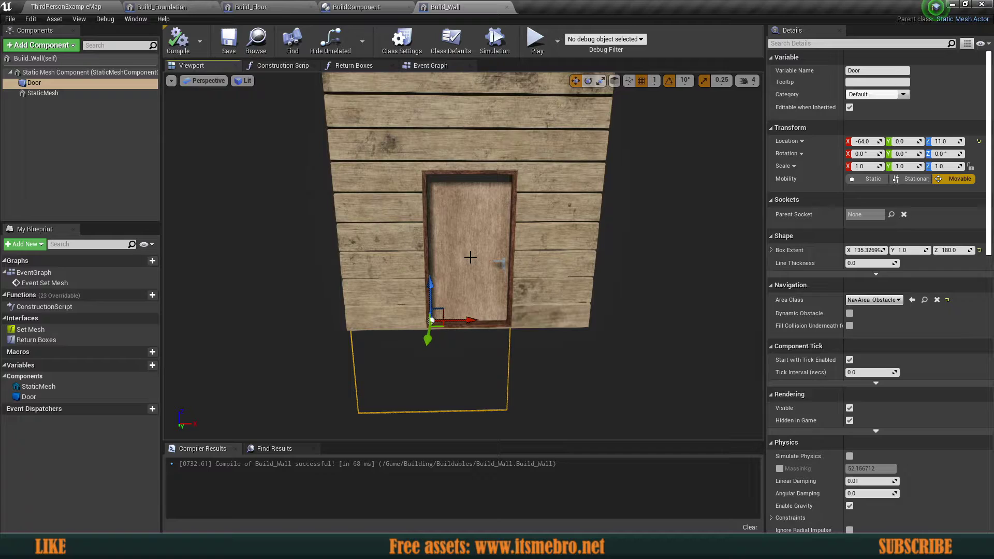
click(470, 257)
drag(455, 352, 428, 357)
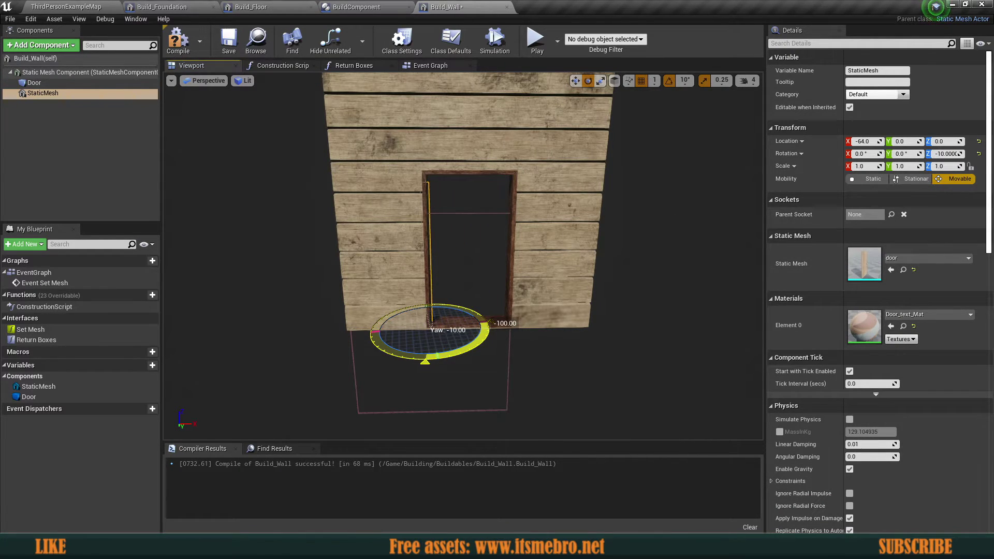
drag(458, 358, 458, 358)
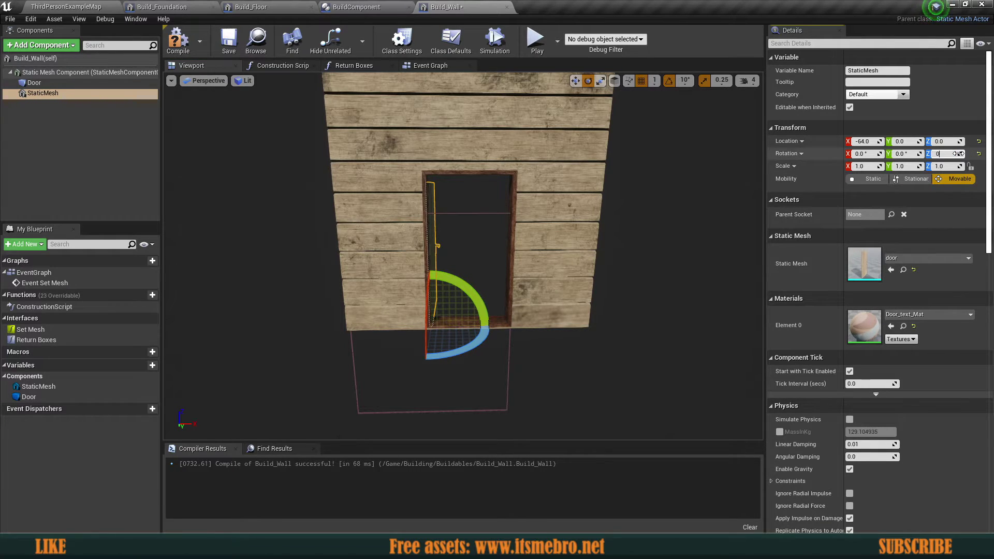
- Set the Door box's extent to X 1 and Y 135 so it aligns with the unrotated door mesh
click(78, 83)
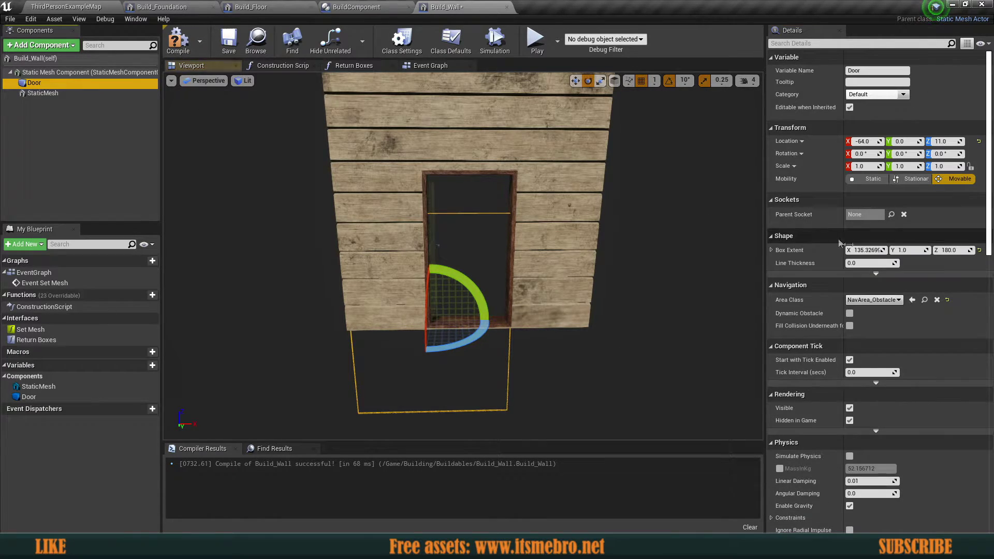
drag(868, 250, 905, 213)
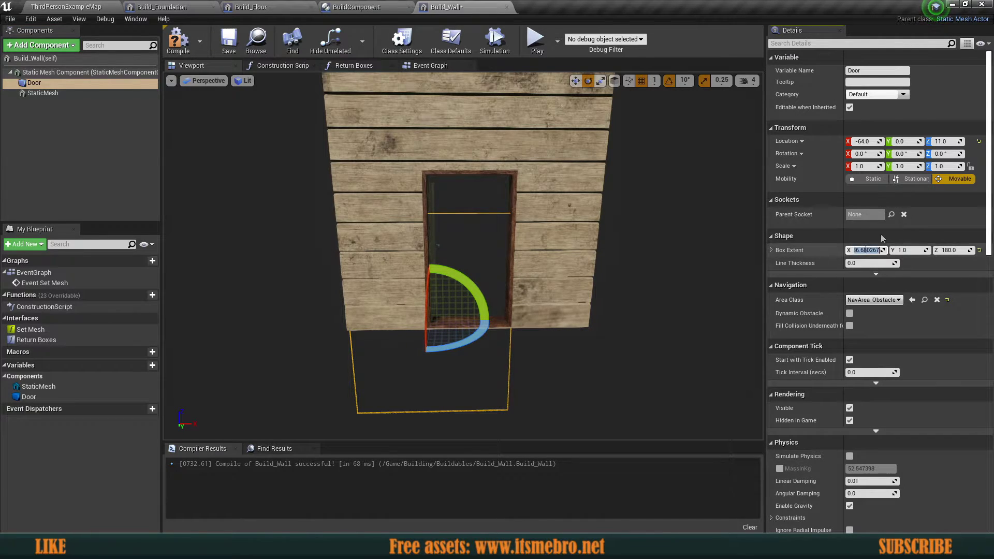
key(Tab)
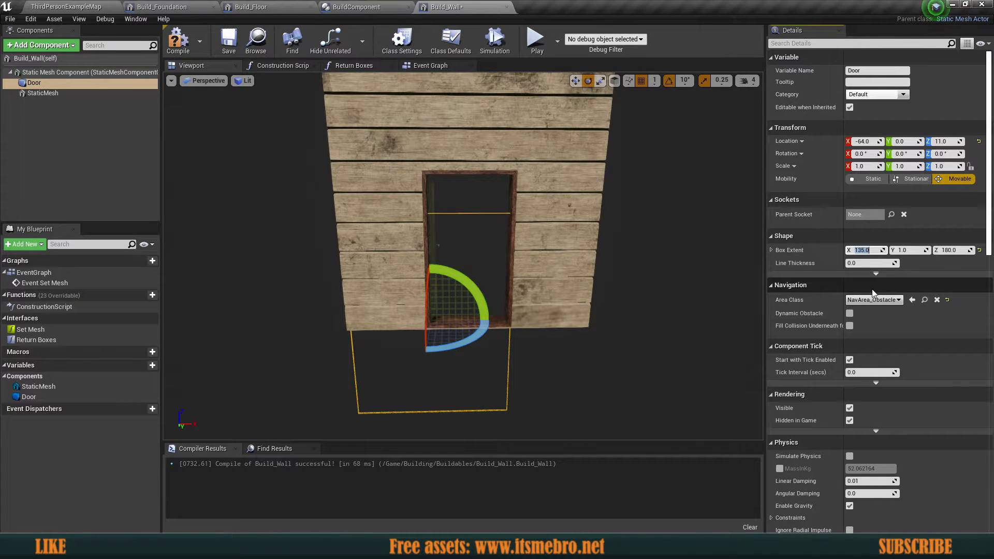
text(1)
key(Tab)
text(135)
right_drag(517, 301, 517, 301)
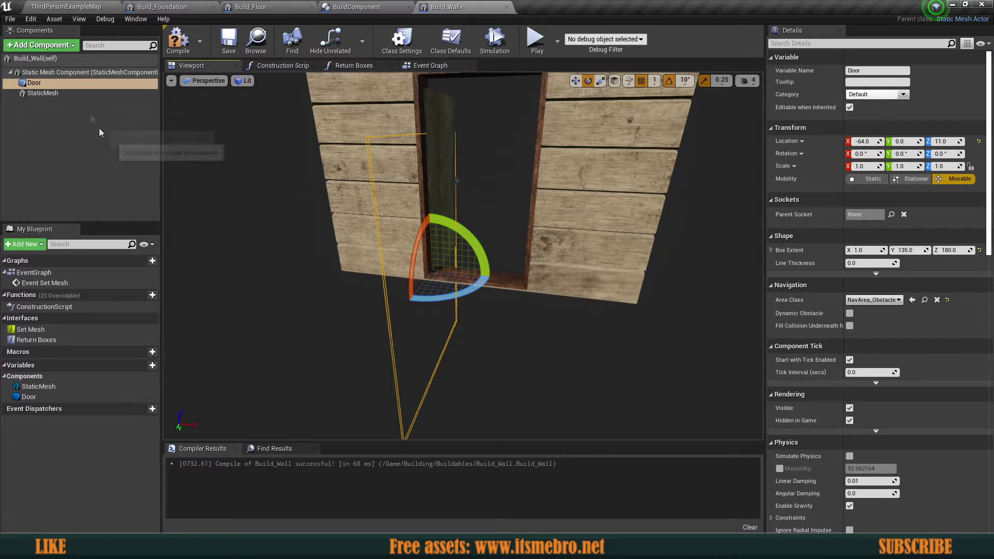
- Rotate the Door box and the door mesh together 90° about Z into the doorway, then compile and save
ctrl+click(50, 94)
drag(472, 285, 414, 290)
right_drag(476, 288, 529, 301)
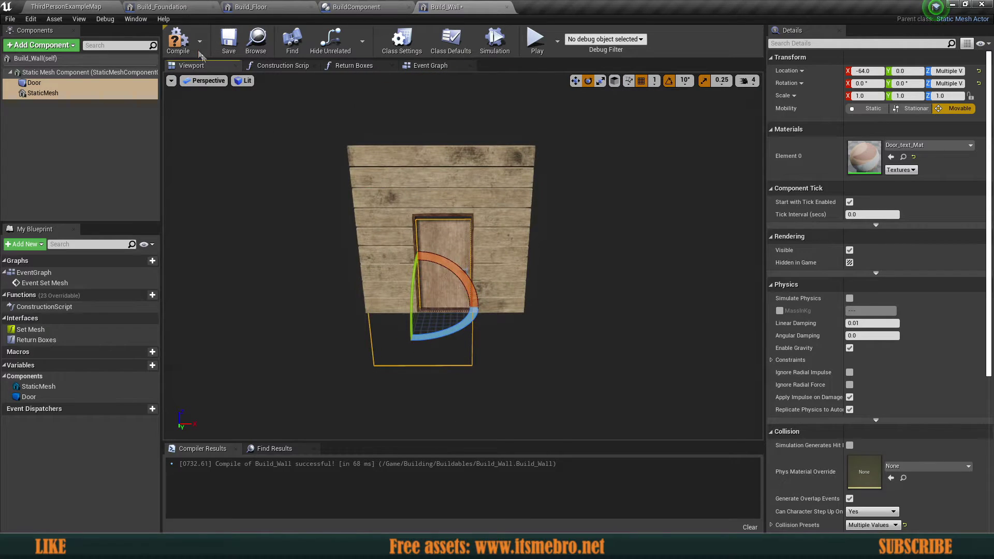
click(228, 44)
mouse_move(435, 223)
right_down()
mouse_move(419, 220)
mouse_move(435, 212)
mouse_move(445, 223)
right_up()
right_drag(290, 154, 290, 154)
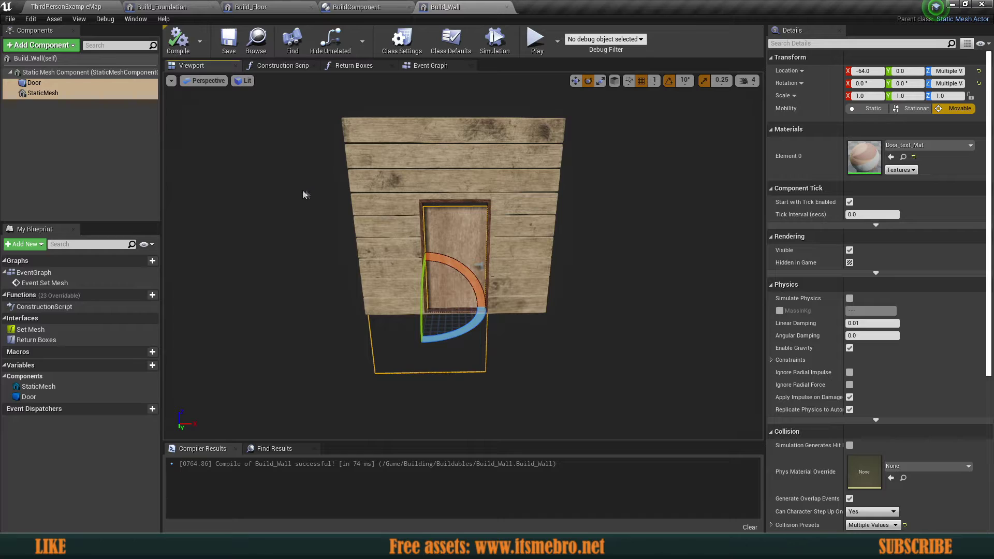
- Reset the door mesh component's X location and Z rotation to 0
click(66, 96)
click(61, 117)
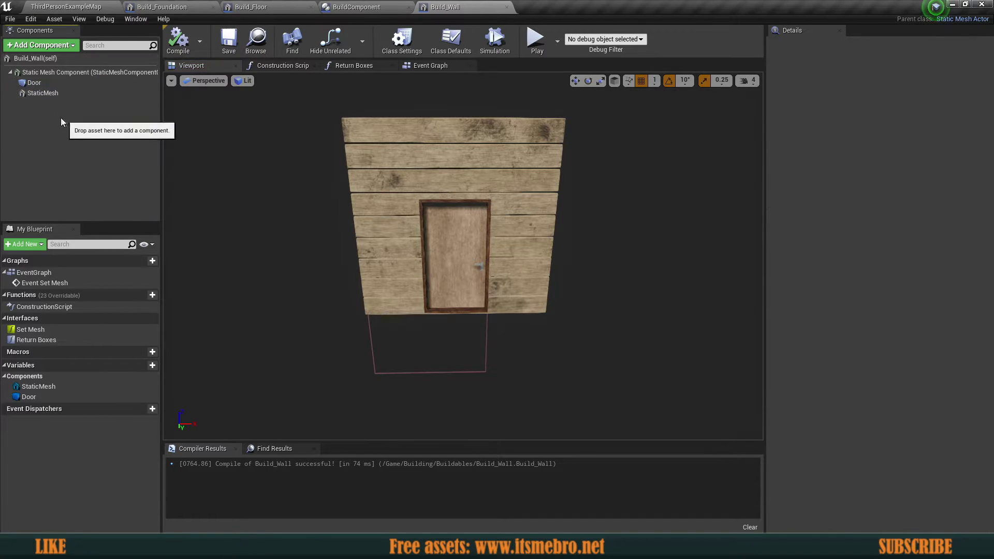
click(46, 97)
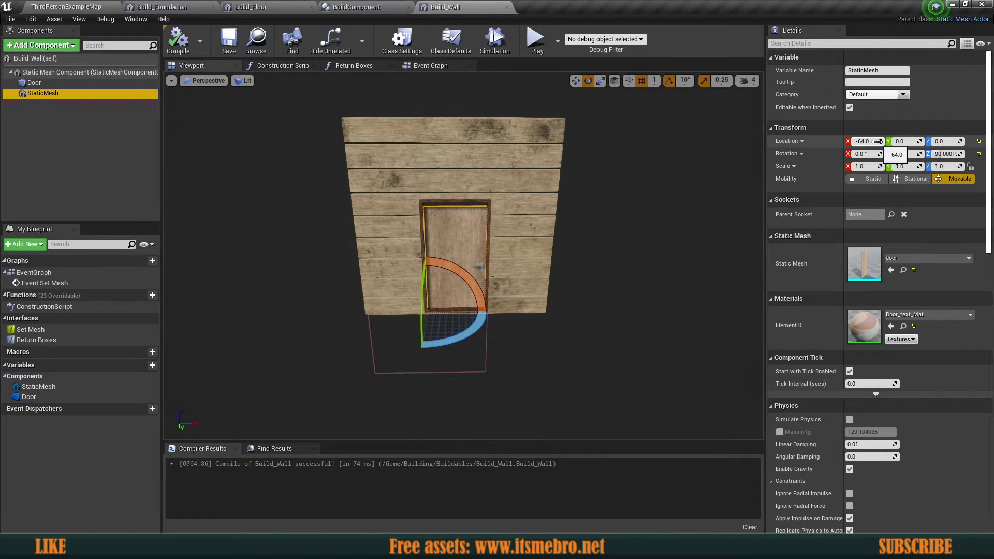
click(877, 141)
text(0)
key(Tab)
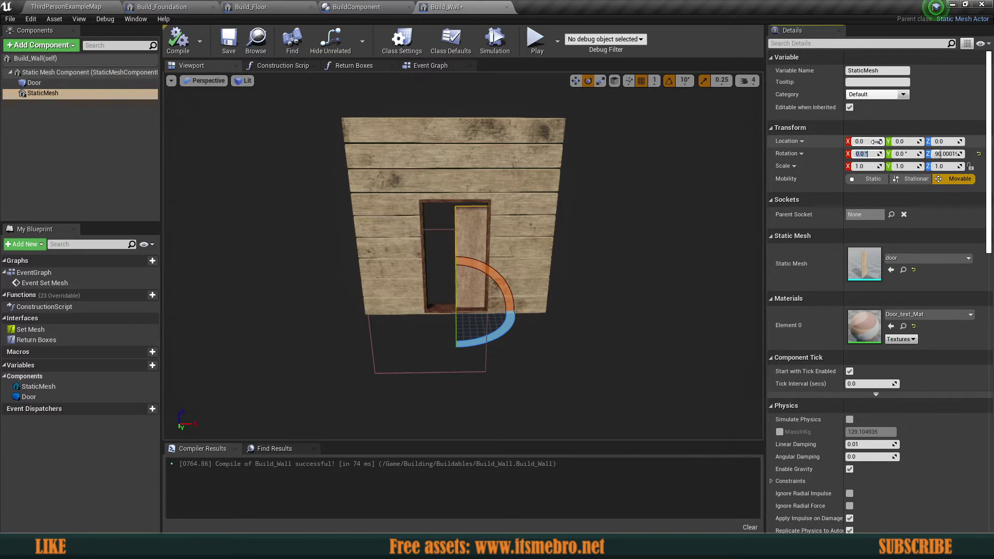
text(0)
key(Return)
- Assign the window mesh to the StaticMesh component, comparing it with the windows mesh
right_drag(611, 248, 652, 259)
click(921, 260)
text(w)
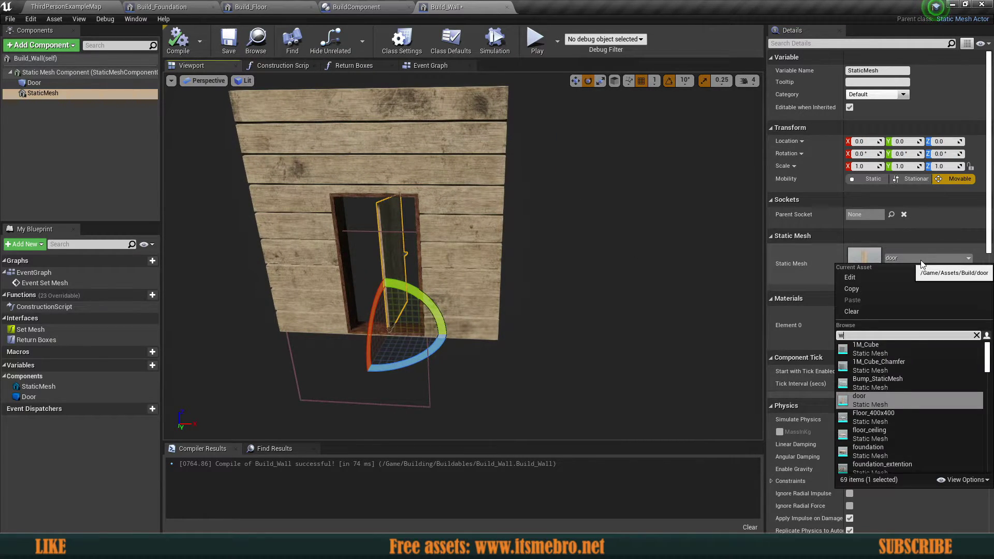
text(indow)
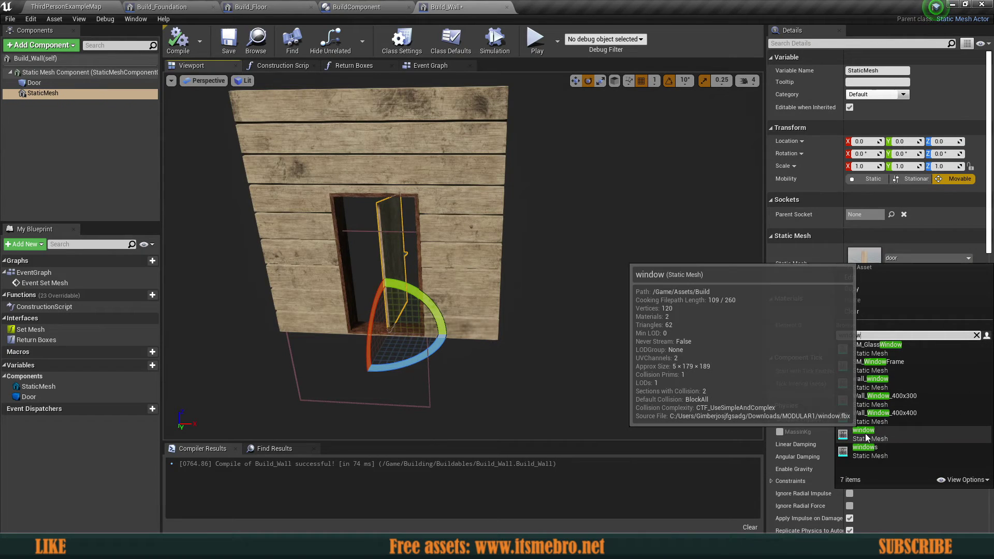
click(866, 433)
click(911, 258)
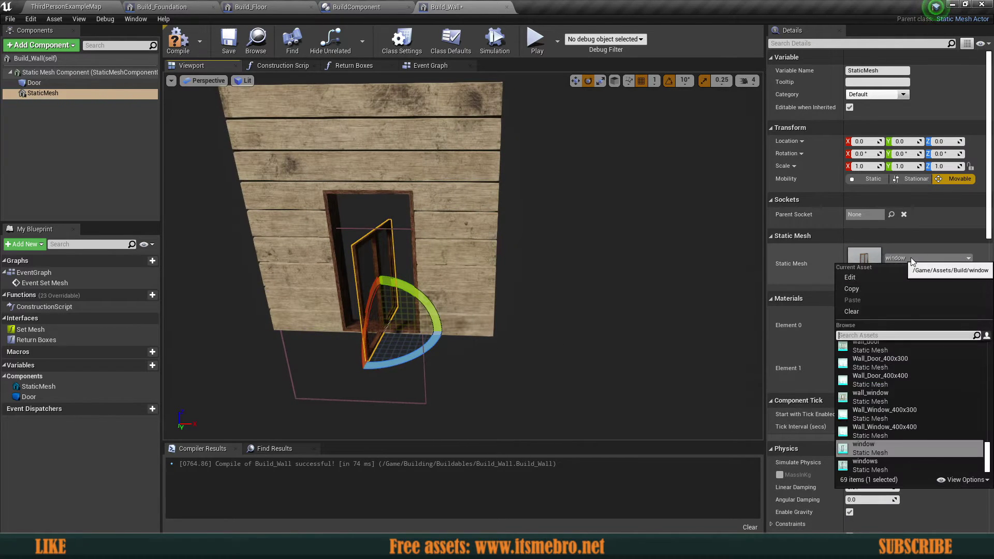
click(897, 471)
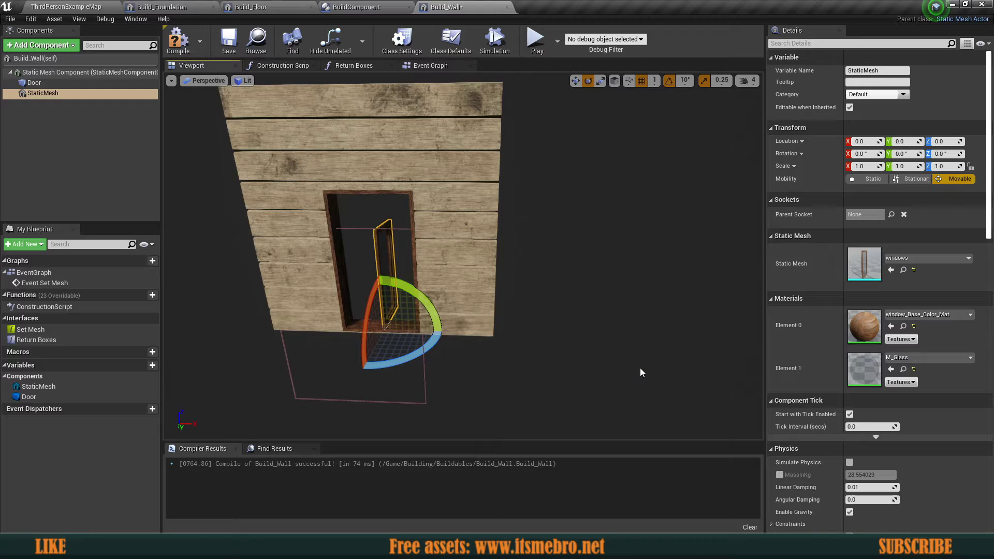
click(926, 257)
click(871, 445)
right_drag(611, 290, 518, 300)
key(f)
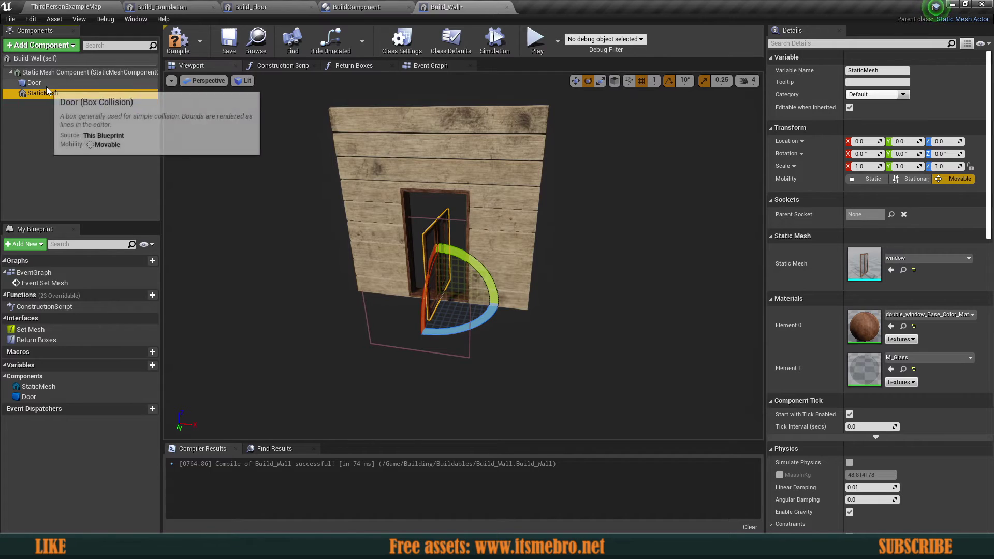
- Add a box collision component named Window to Build_Wall's root static mesh component
click(42, 45)
text(stat)
key(BackSpace)
key(BackSpace)
key(BackSpace)
key(BackSpace)
text(box)
click(43, 76)
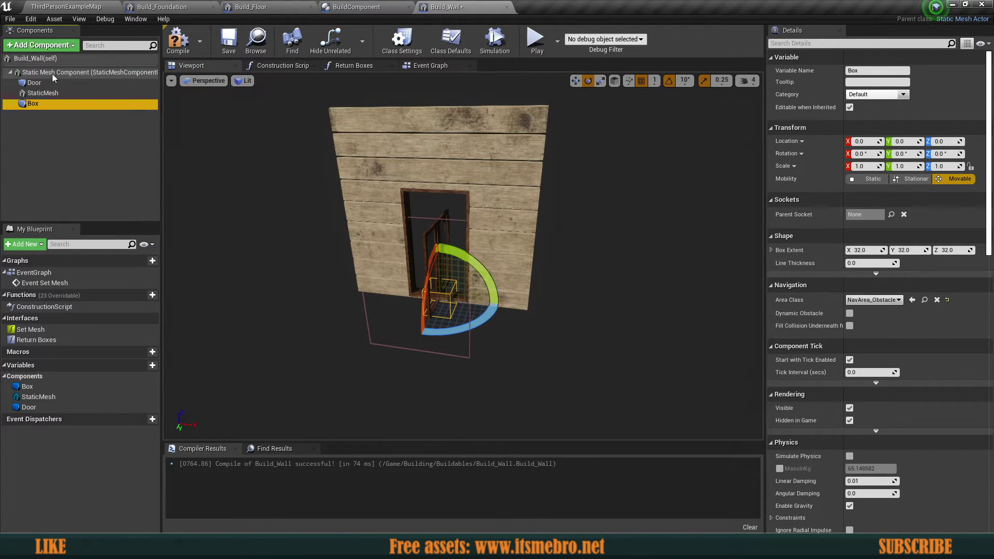
click(57, 73)
click(49, 103)
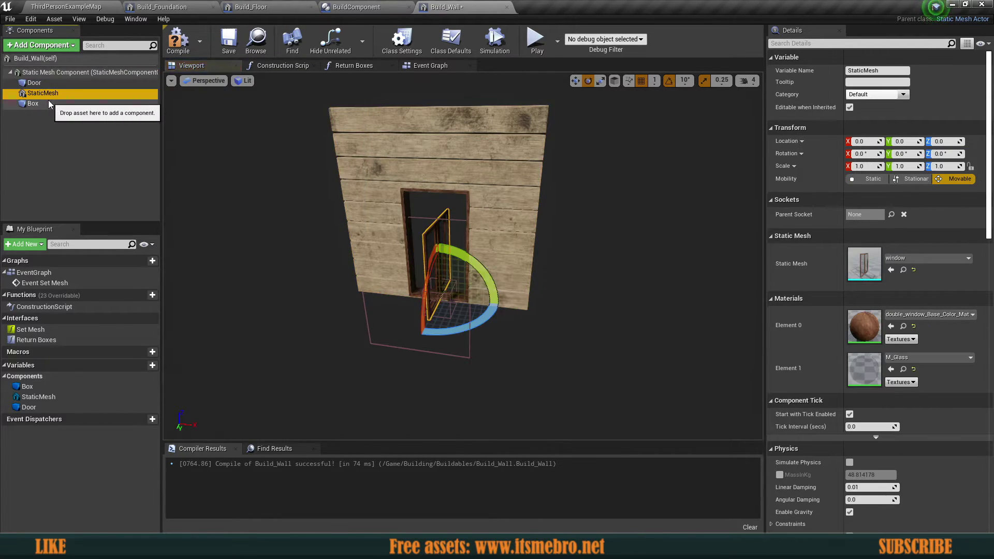
key(F2)
text(Window)
key(Return)
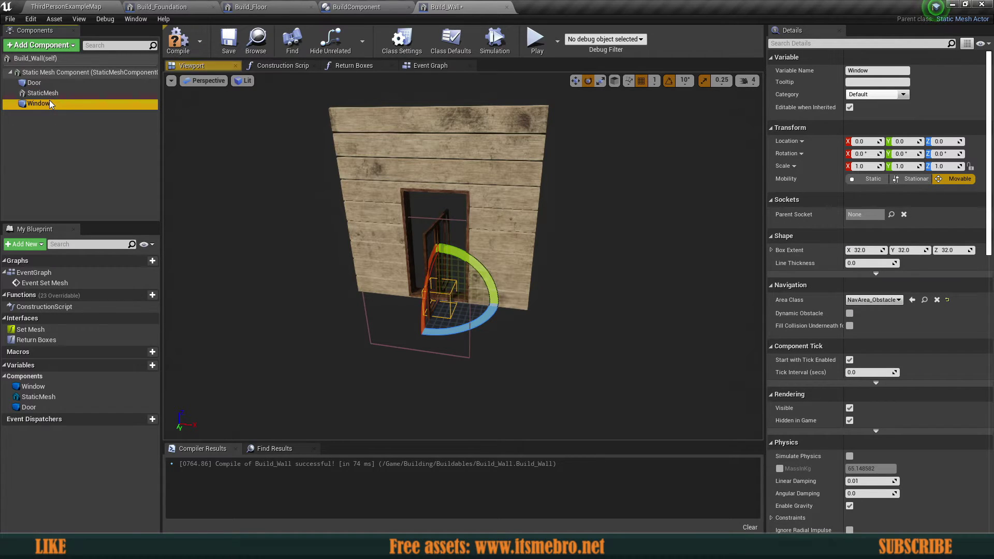
- Rotate the window preview mesh and the Window box together 90° about Z, in line with the wall
key(w)
right_drag(445, 243, 469, 208)
click(482, 207)
key(s)
key(w)
key(d)
key(a)
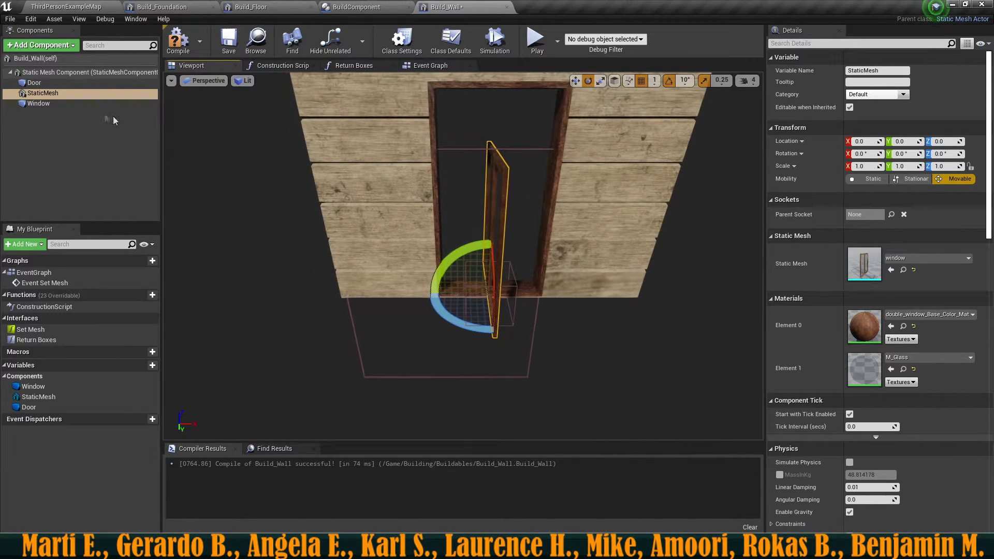
ctrl+click(54, 105)
right_drag(356, 251, 361, 251)
key(d)
mouse_move(446, 317)
mouse_down()
mouse_move(447, 331)
mouse_move(449, 317)
mouse_up()
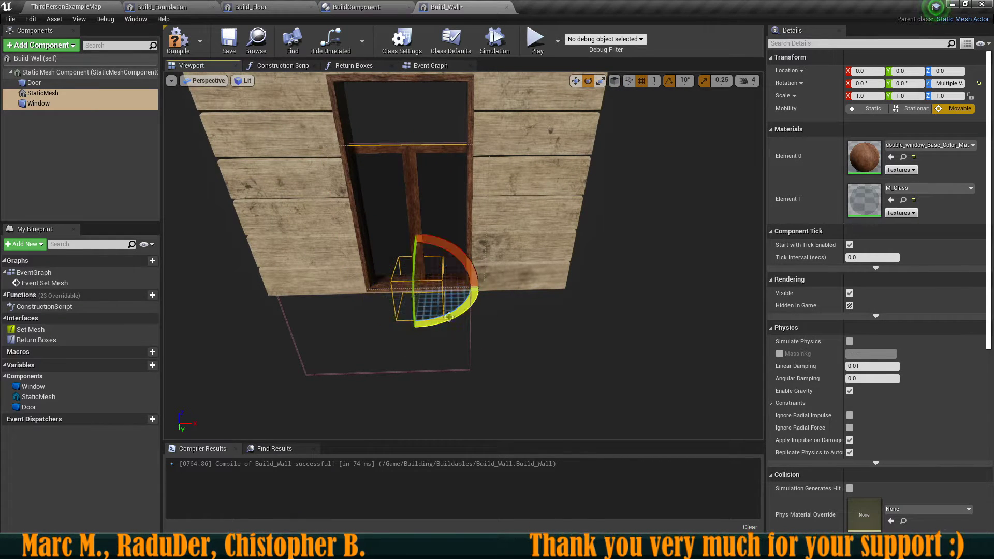
- Change the wall's root static mesh to wall_window
click(303, 154)
click(903, 234)
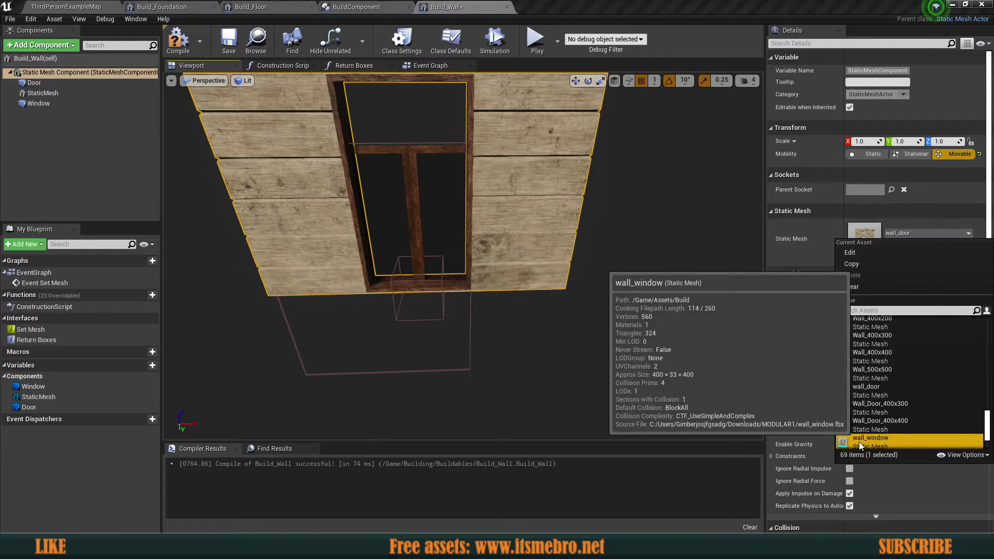
click(859, 441)
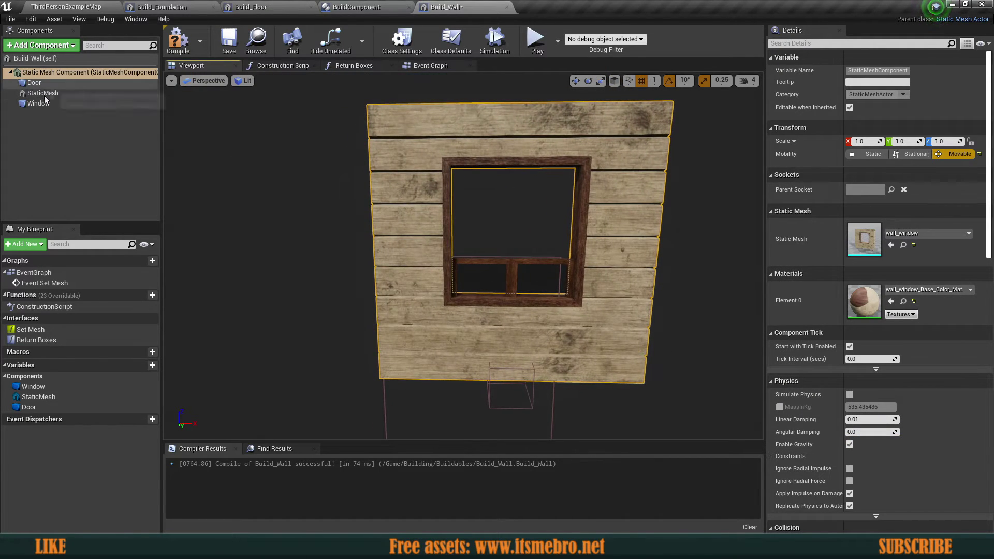
- Raise the window preview mesh and the Window box together to Z 131, fitting the mesh into the wall's window opening
click(43, 95)
ctrl+click(44, 104)
right_drag(331, 207, 386, 282)
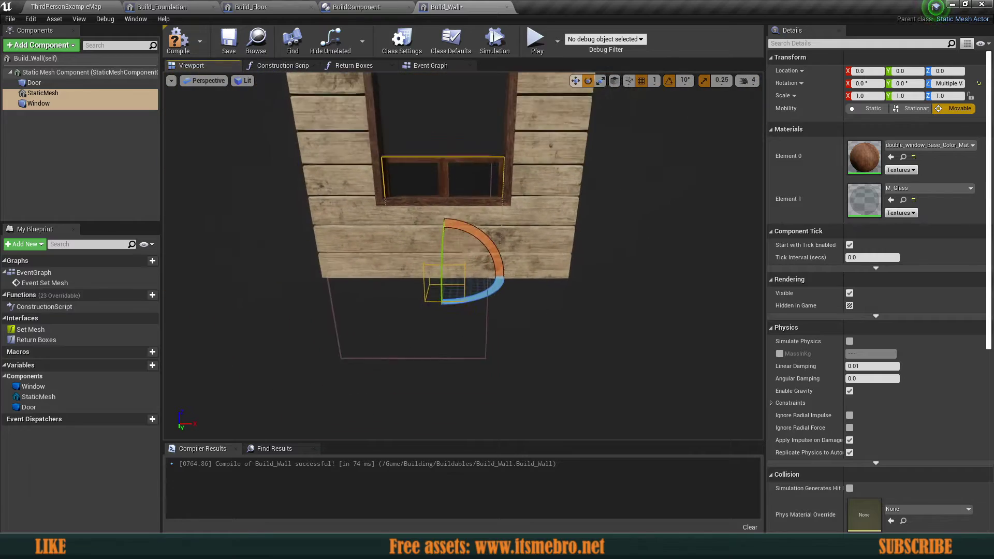
drag(457, 175, 457, 177)
key(w)
right_drag(458, 177, 435, 135)
key(s)
drag(476, 207, 478, 213)
mouse_move(477, 214)
right_down()
mouse_move(477, 254)
mouse_move(479, 205)
right_up()
key(s)
key(w)
key(s)
right_drag(466, 254, 446, 309)
key(w)
key(s)
key(w)
key(s)
key(w)
key(s)
key(w)
- Set the Window box's extent to X 1, Y 100 and Z 135
click(35, 110)
click(35, 107)
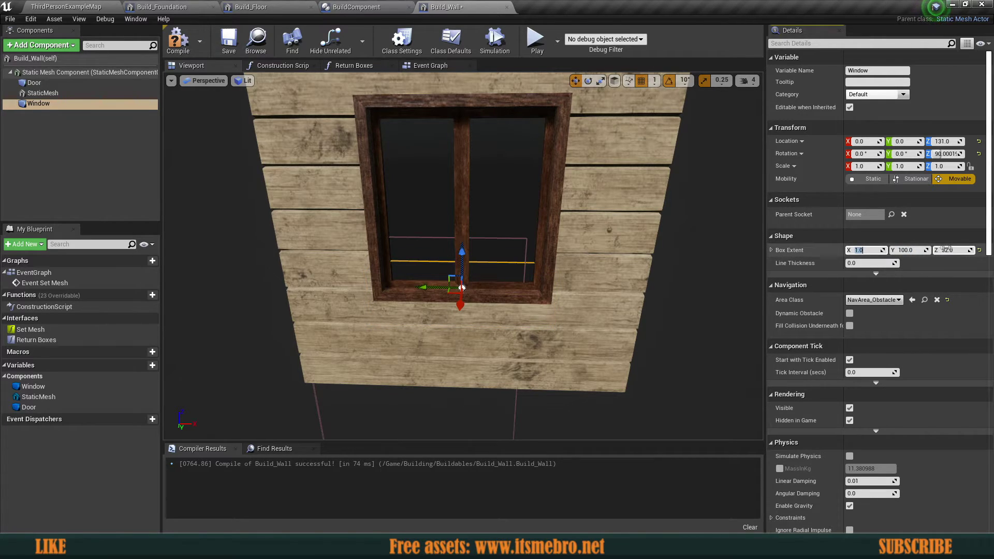
mouse_move(735, 304)
right_down()
mouse_move(689, 331)
mouse_move(725, 331)
mouse_move(736, 304)
right_up()
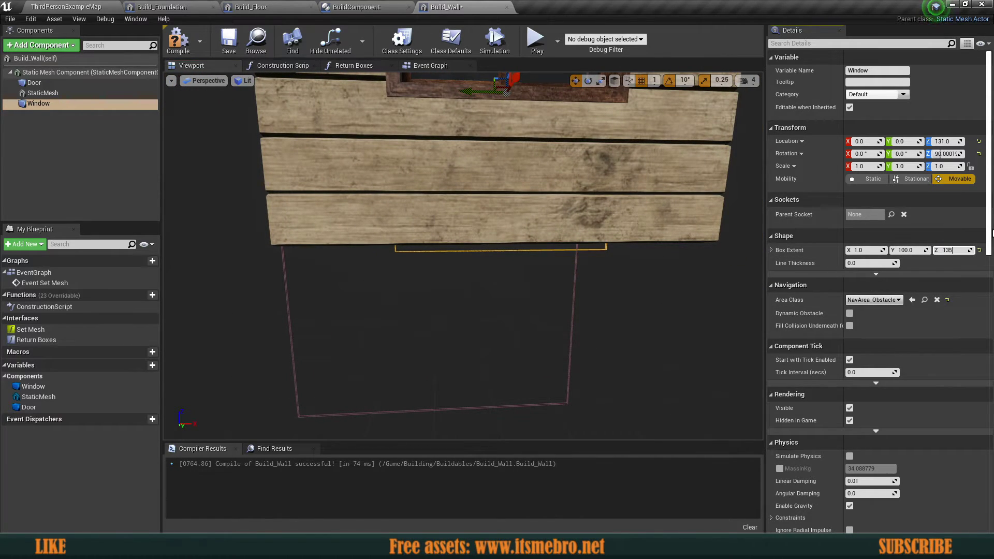
key(s)
right_drag(676, 313, 661, 279)
key(w)
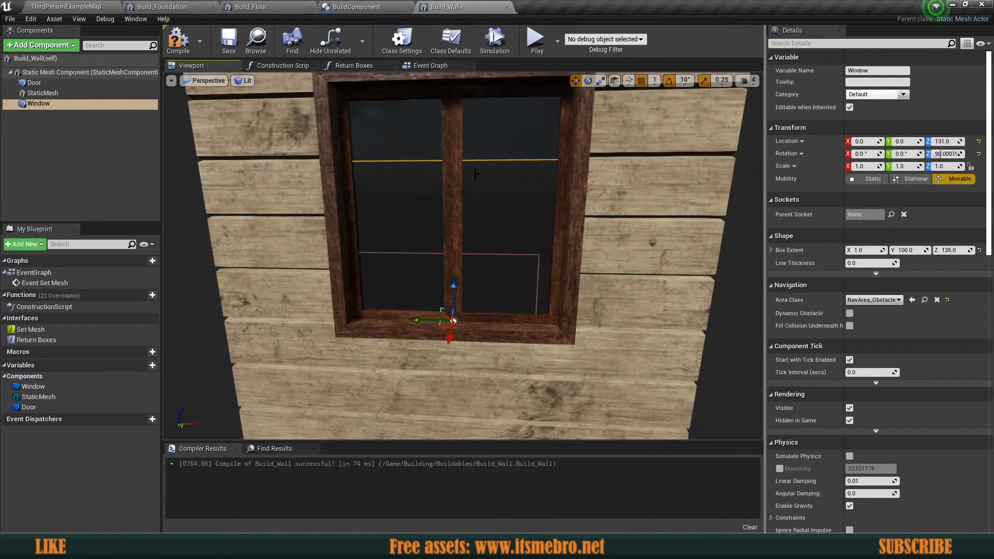
- Delete the window preview mesh component from Build_Wall
scroll(404, 228, down, 4)
click(47, 97)
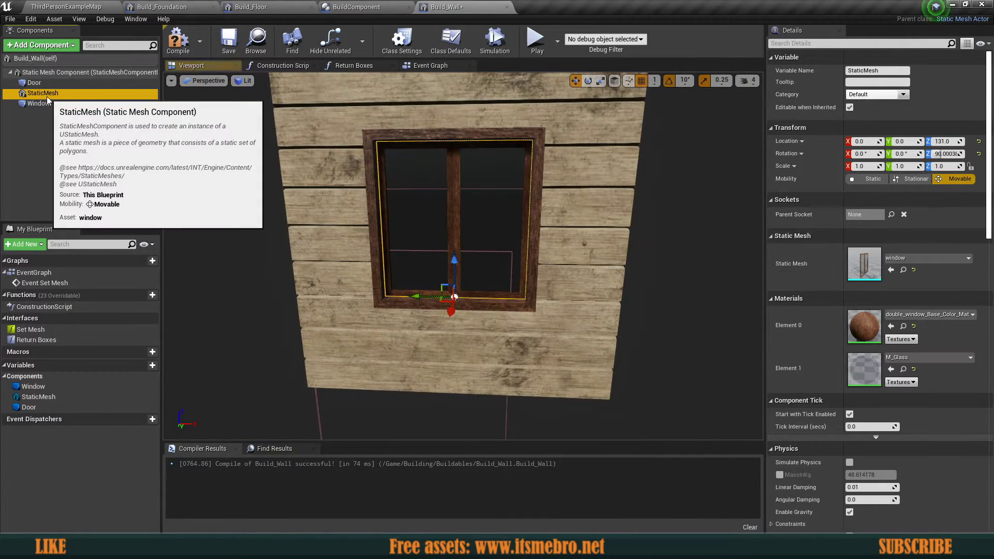
key(Delete)
- Give the Window box a Custom collision preset that blocks only WindowTrace and ignores all other channels, then compile
click(36, 94)
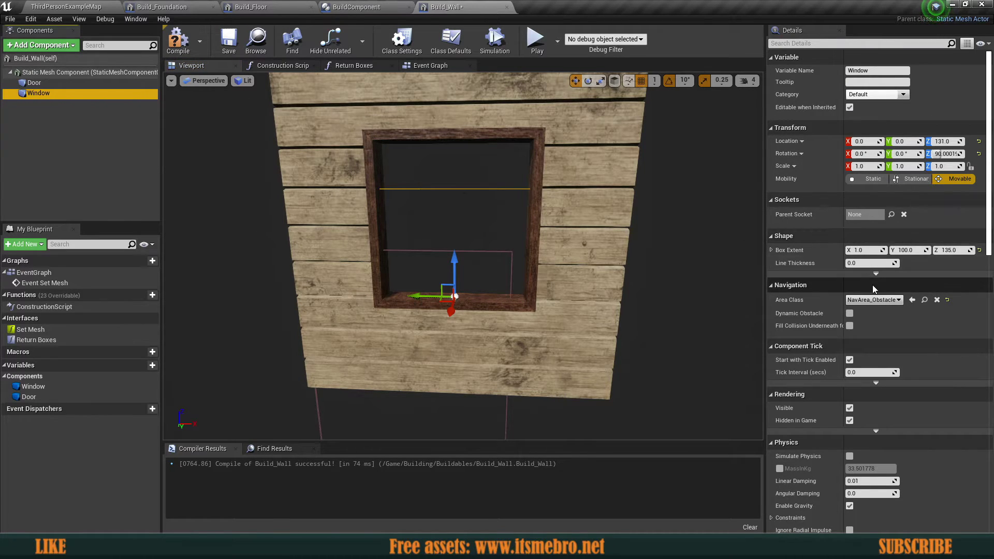
scroll(871, 285, down, 5)
scroll(868, 283, down, 4)
click(875, 335)
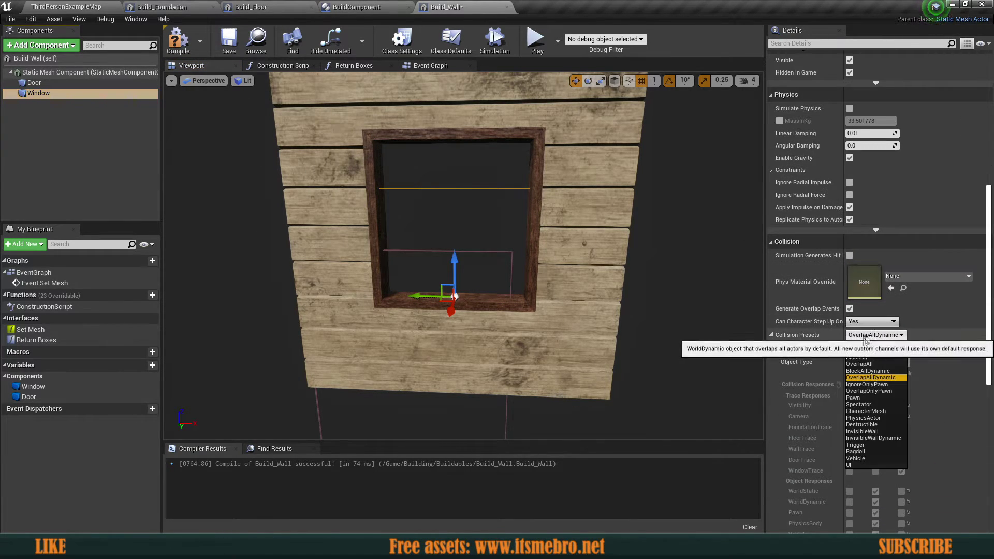
click(862, 345)
scroll(857, 329, down, 2)
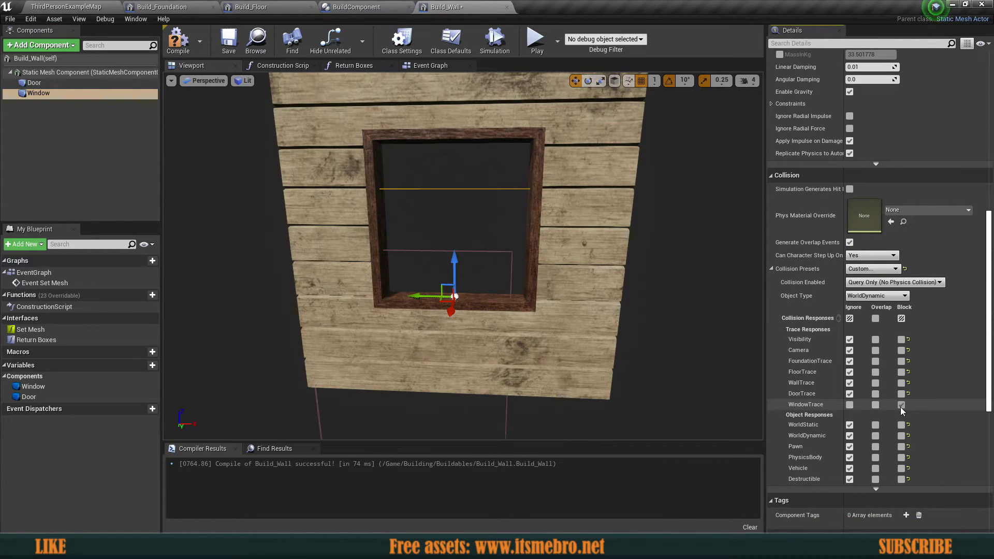
click(178, 41)
- In the Return Boxes function, add a Make Array node that feeds the return node's Boxes input
click(34, 83)
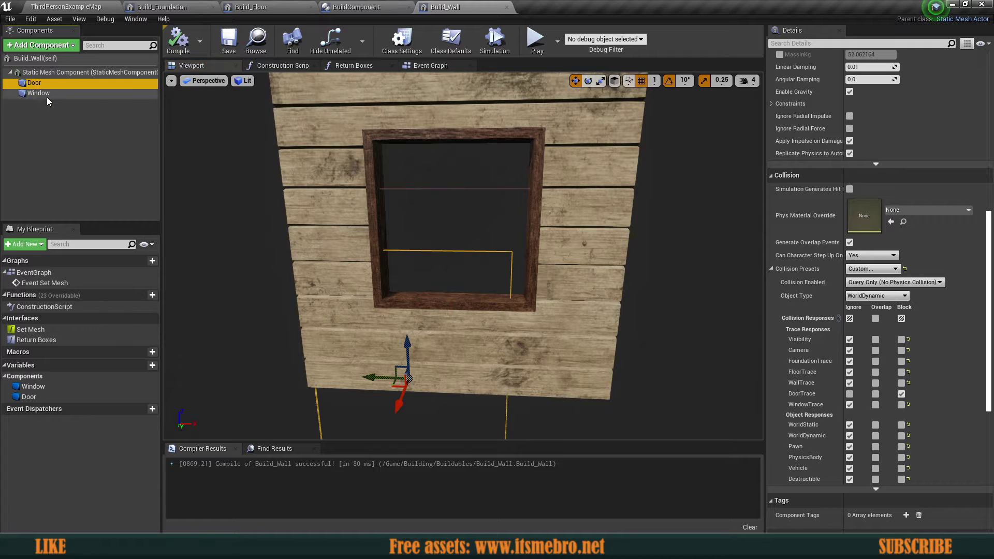
ctrl+click(58, 92)
click(354, 66)
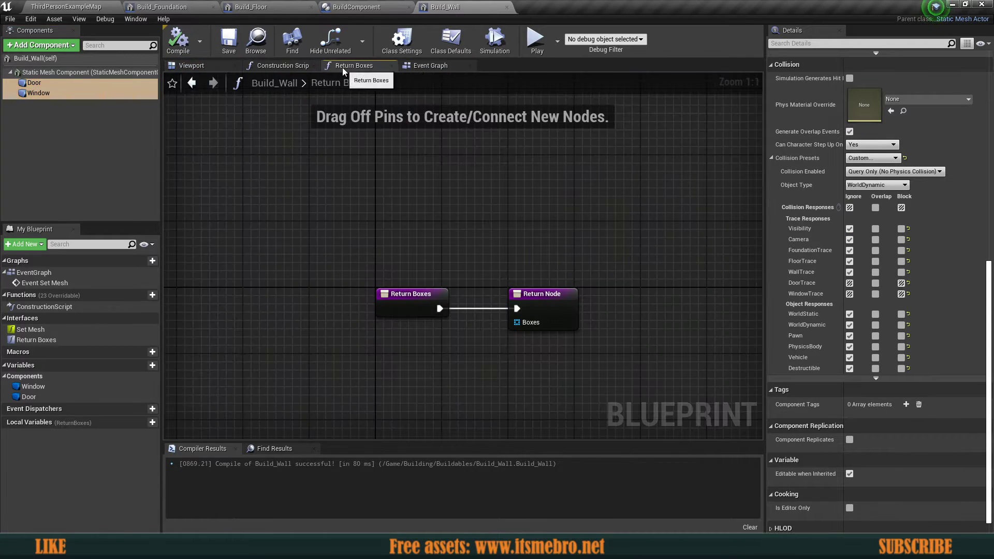
click(511, 231)
drag(511, 231, 456, 252)
text(make)
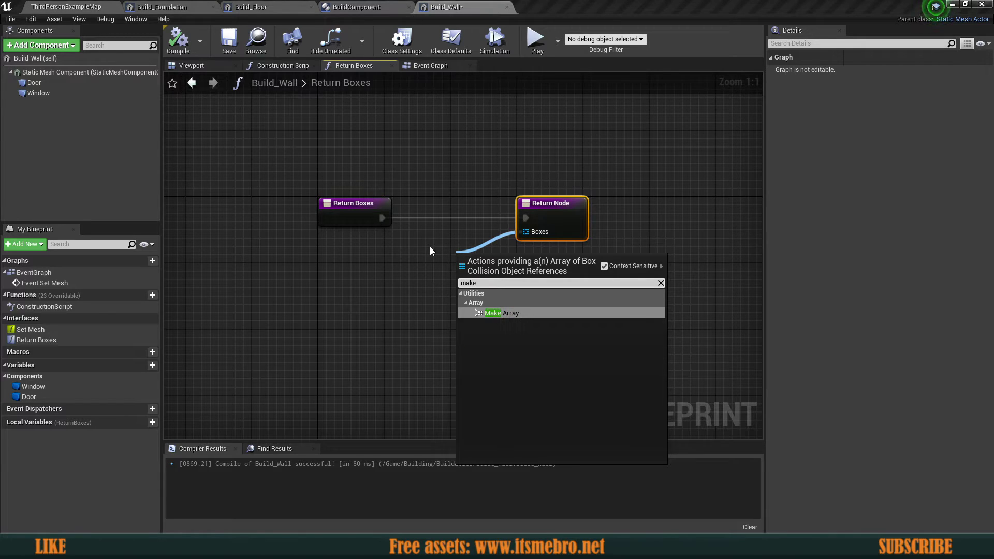
click(505, 313)
drag(494, 278, 480, 251)
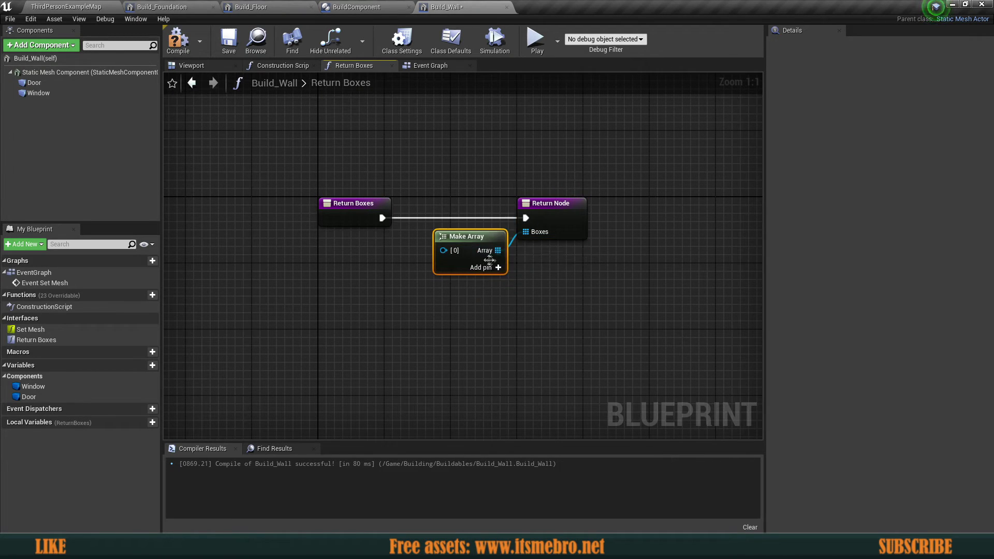
- Connect references to the Window and Door boxes to the array's two inputs, then save the blueprint
click(39, 81)
ctrl+click(38, 92)
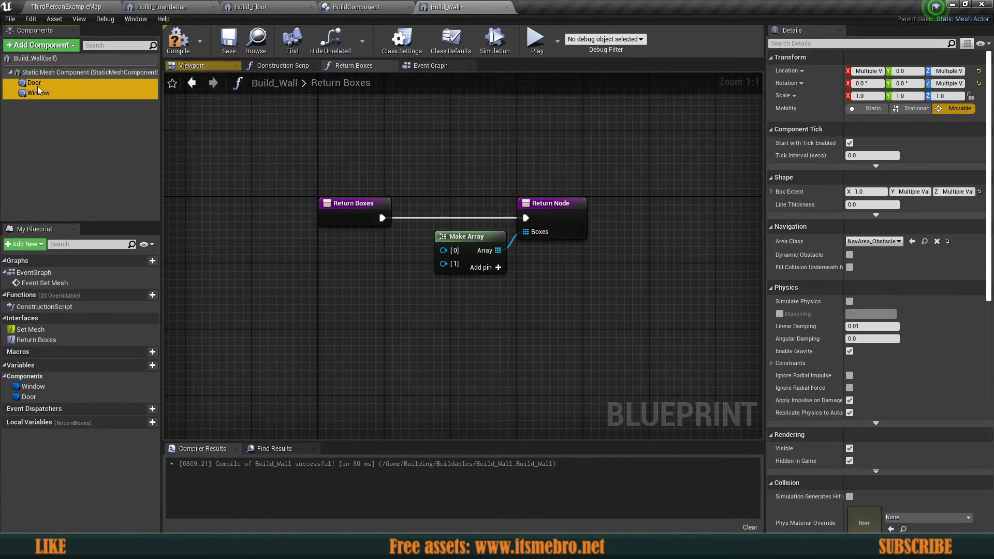
drag(340, 251, 392, 272)
click(399, 287)
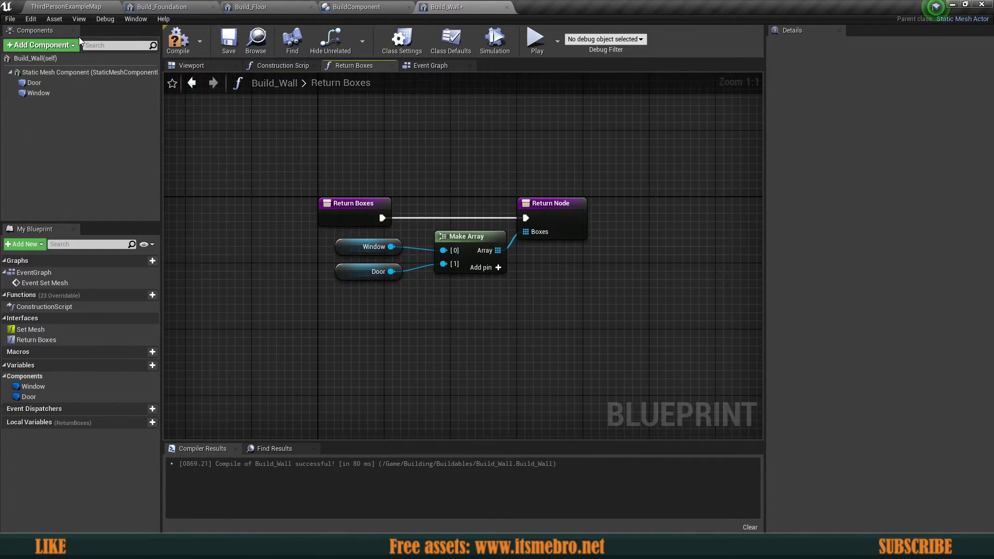
click(229, 41)
- Play the ThirdPersonExampleMap level, test building a door and a window into the walls, and jump against the built window
click(67, 6)
click(584, 39)
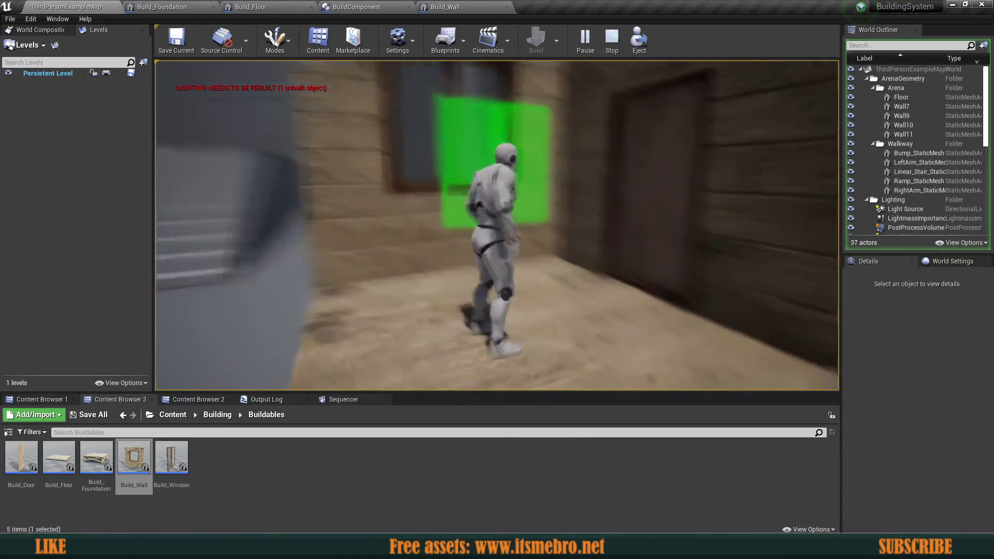
key(b)
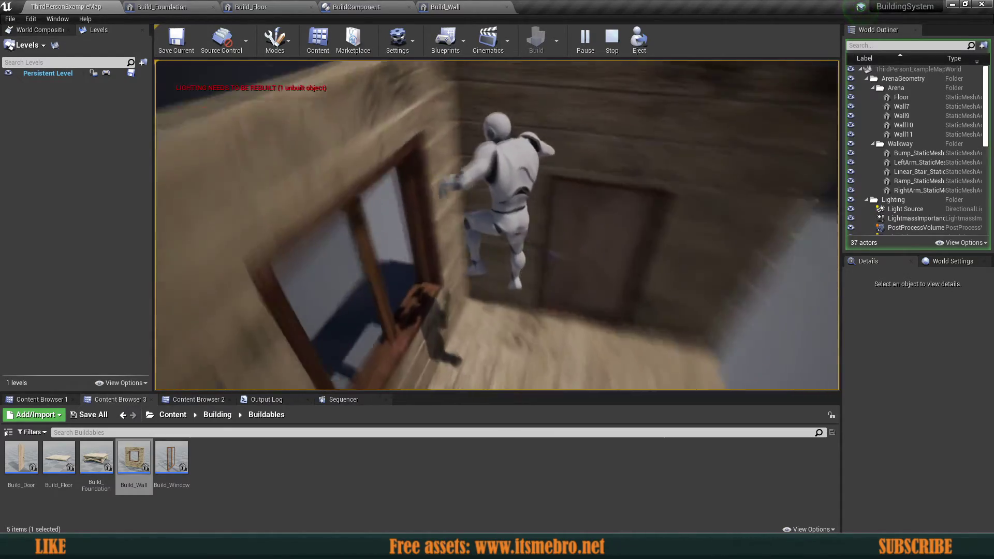
key(w)
key(space)
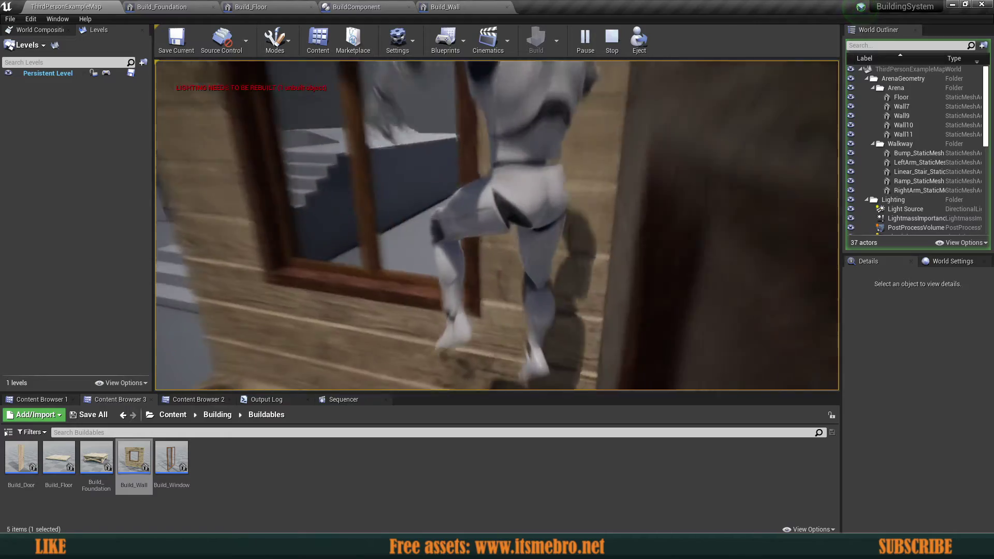
key(w)
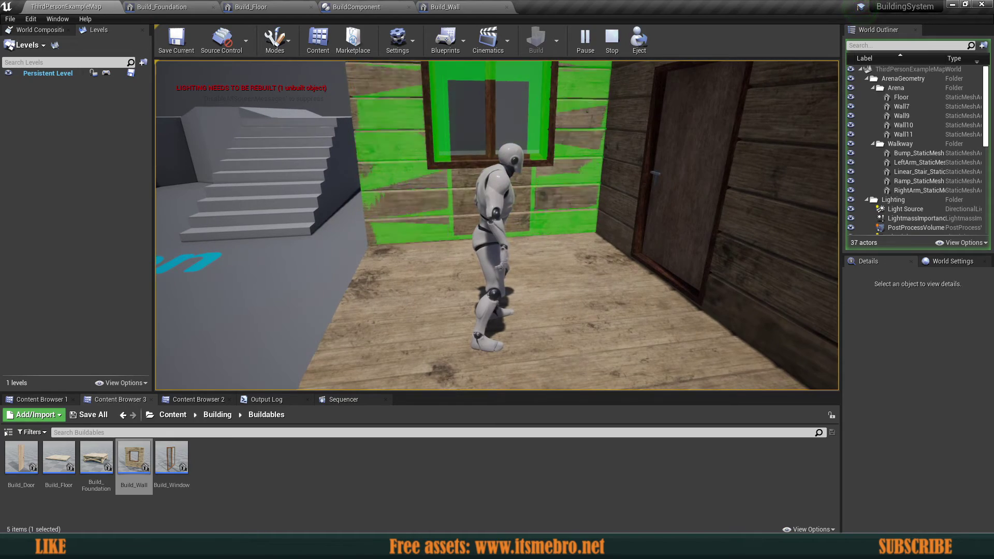
- Test placing another wall over the existing window wall, check the overlap from several angles, and stop playing
click(497, 225)
key(d)
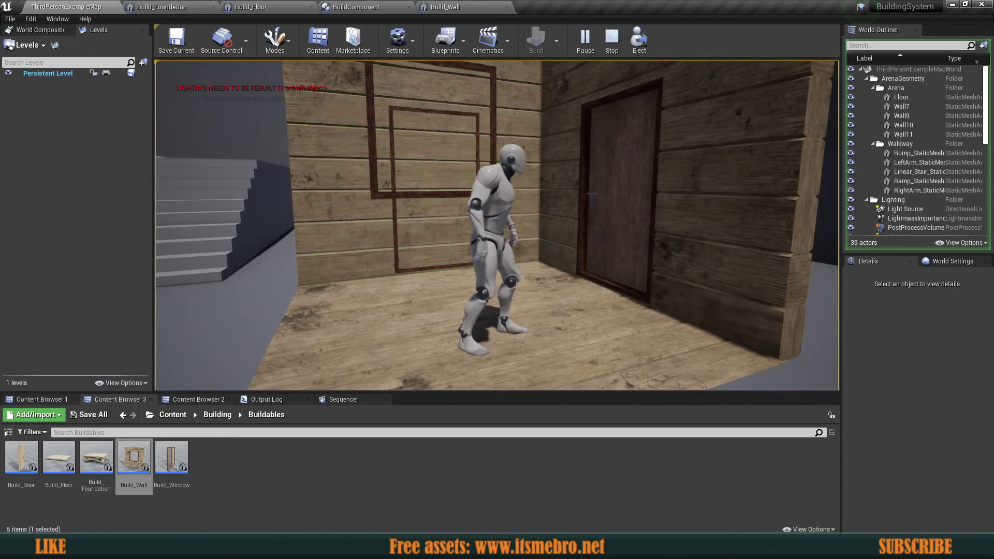
key(s)
key(a)
key(w)
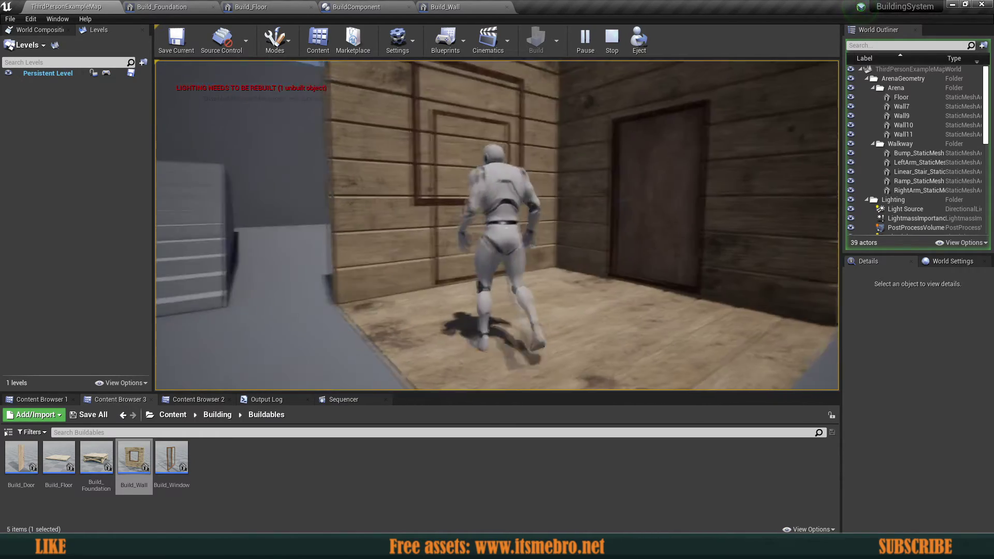
key(d)
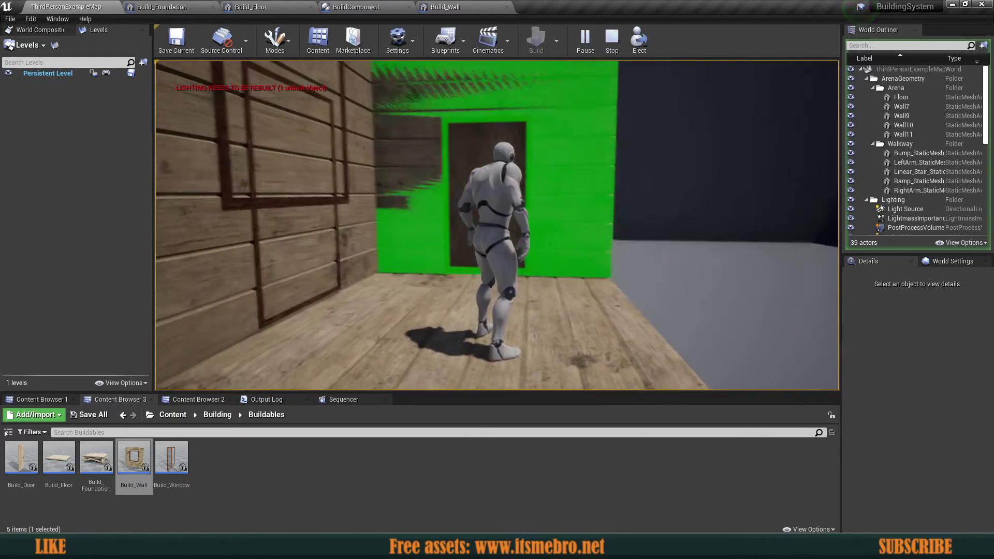
key(w)
key(Escape)
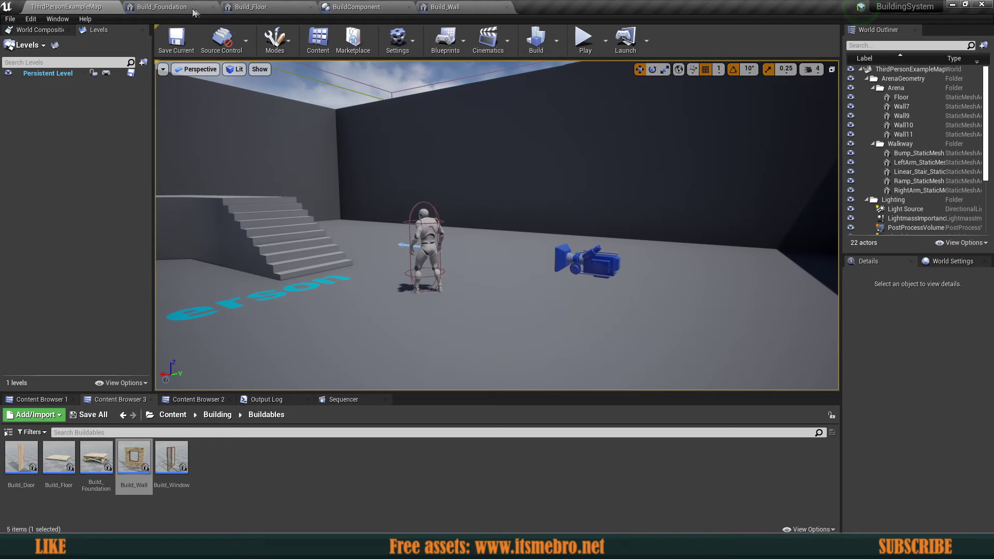
- Open the Build_Foundation blueprint and show its 3D component view
click(96, 458)
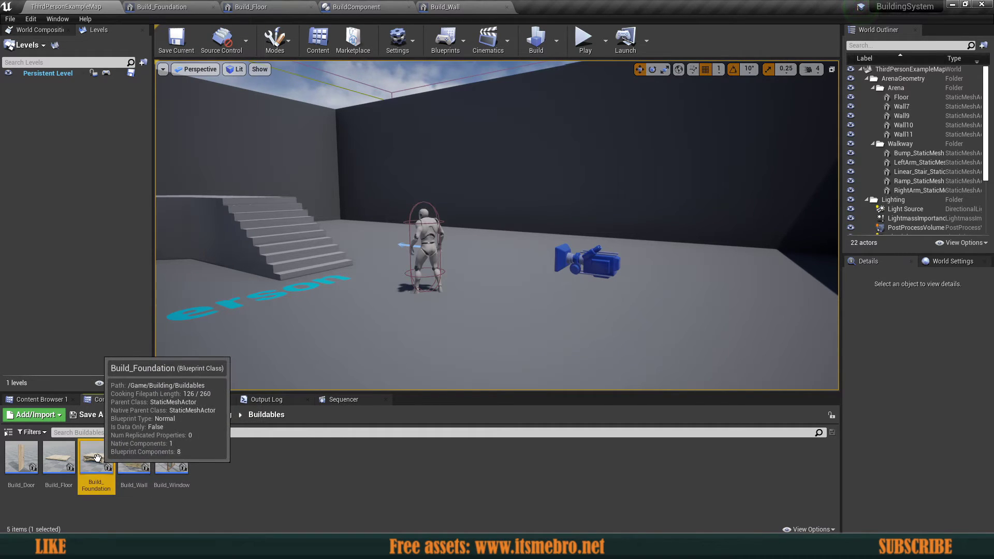
double_click(97, 458)
click(191, 66)
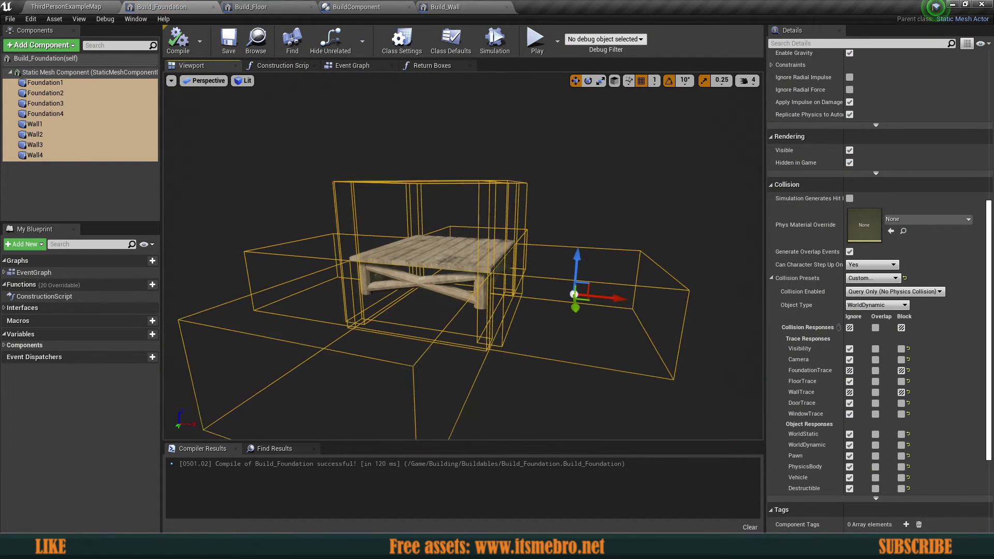
- Set the Box Extent Y of the foundation's Wall1 to Wall4 snap boxes to 1, then compile the blueprint
click(44, 124)
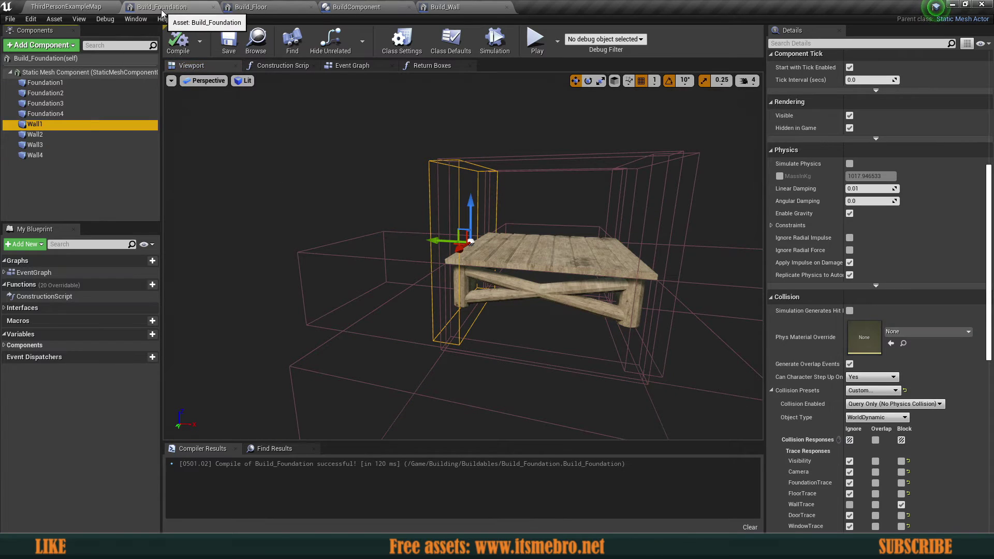
click(57, 170)
shift+click(51, 155)
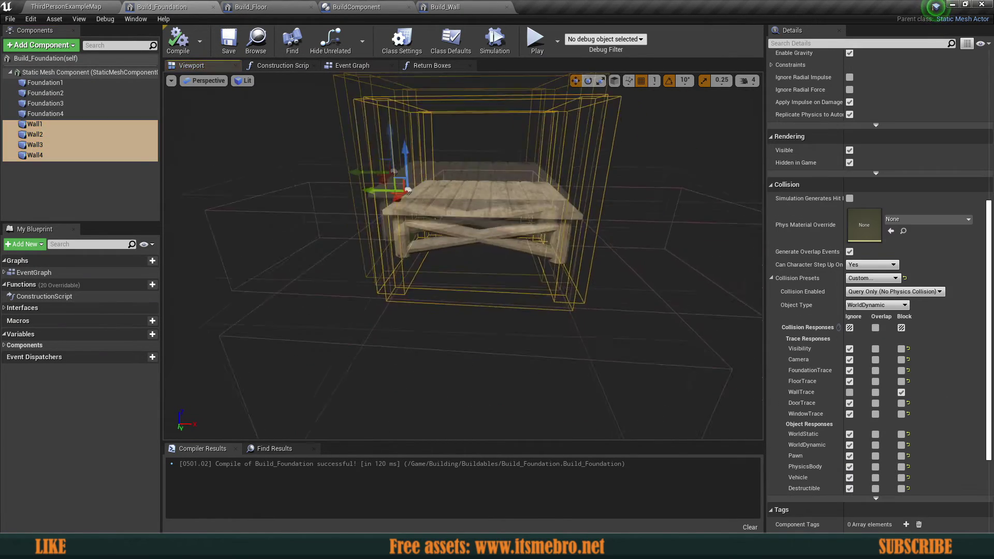
scroll(842, 264, up, 2)
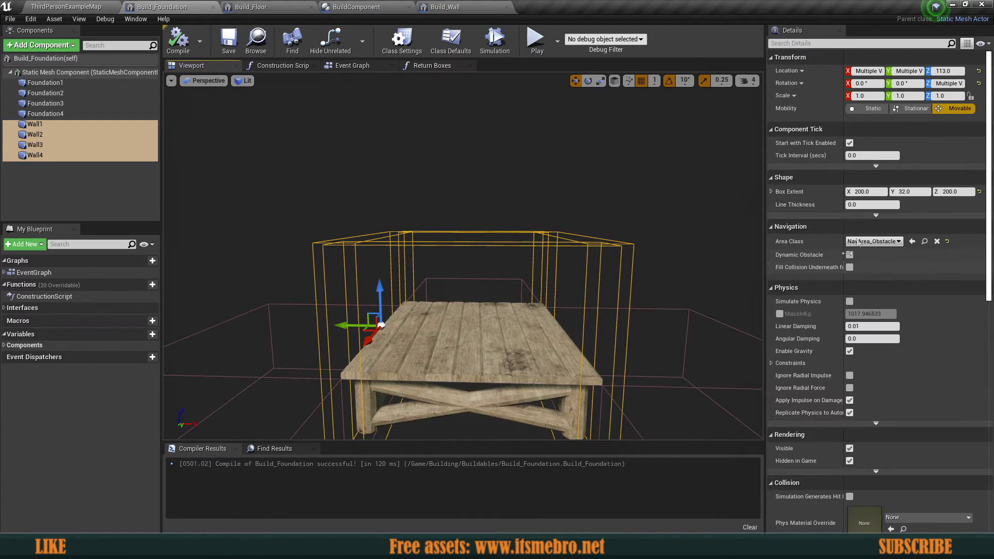
right_drag(643, 273, 644, 273)
right_drag(421, 270, 469, 280)
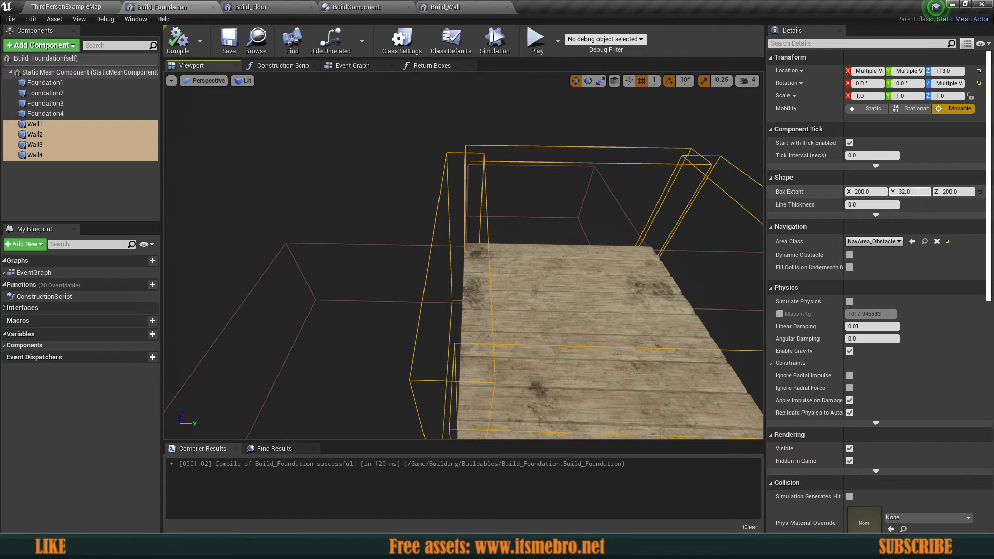
text(1)
key(Return)
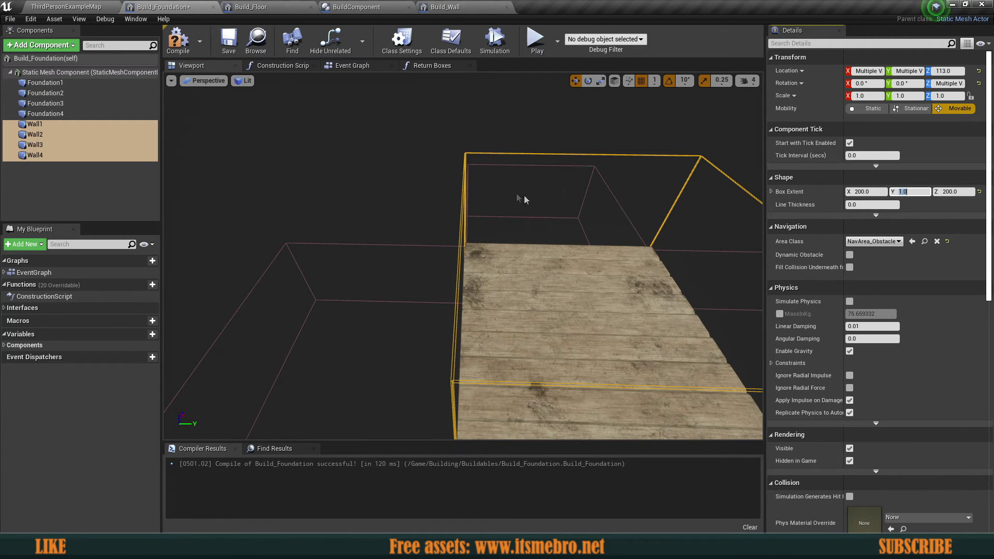
key(f)
click(190, 42)
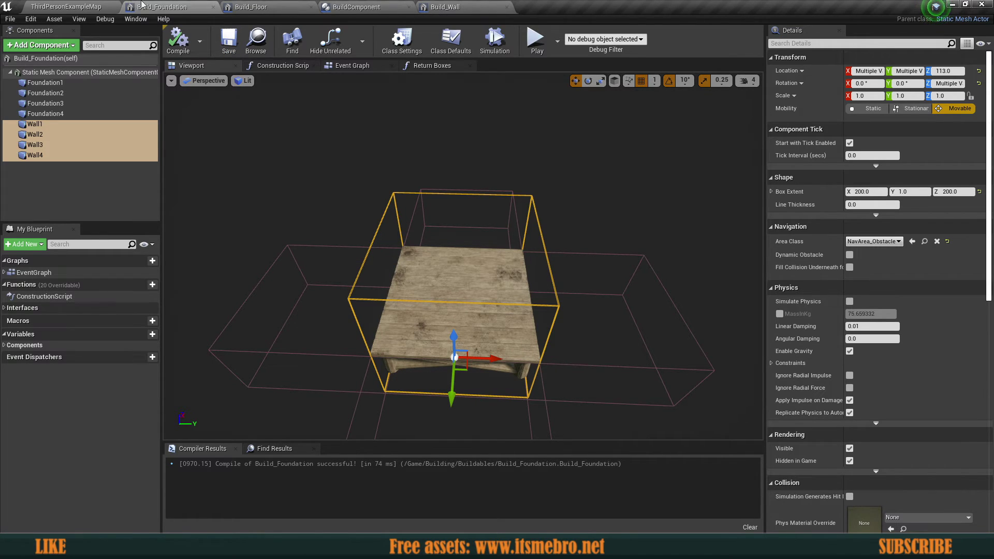
- Open the Build_Floor blueprint and set the Box Extent Y of its Wall1 to Wall4 snap boxes to 1
click(85, 6)
double_click(60, 456)
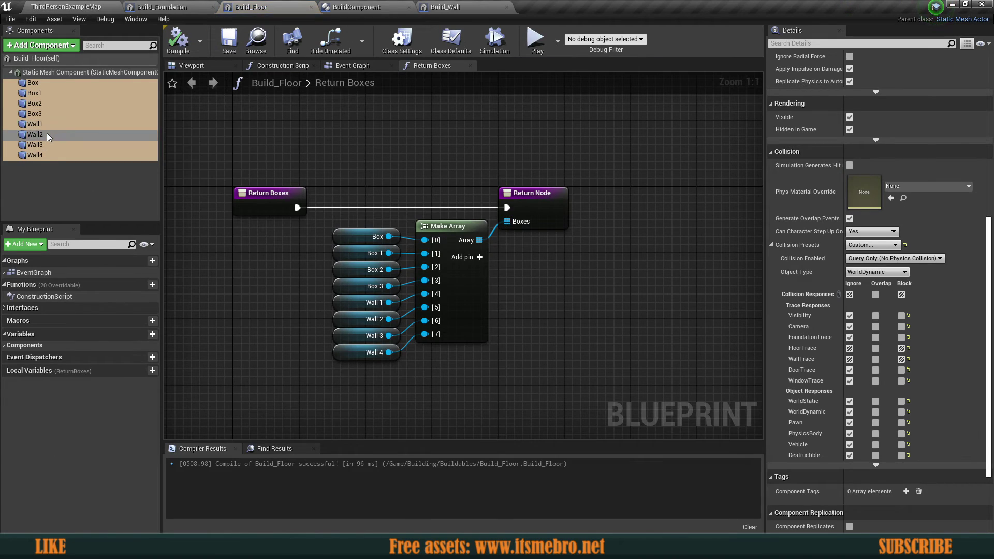
click(34, 124)
shift+click(35, 155)
click(191, 66)
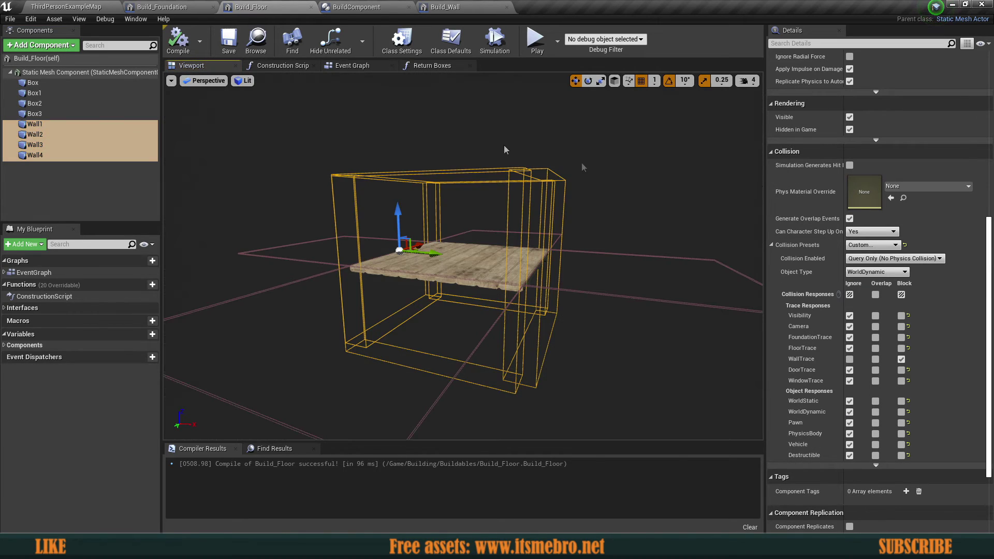
scroll(859, 254, up, 10)
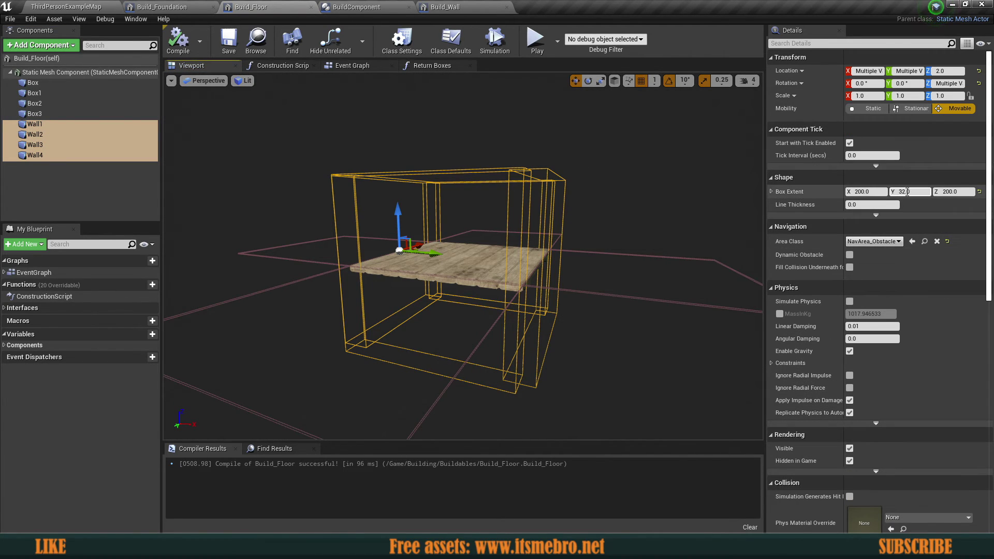
click(907, 192)
text(1)
key(Return)
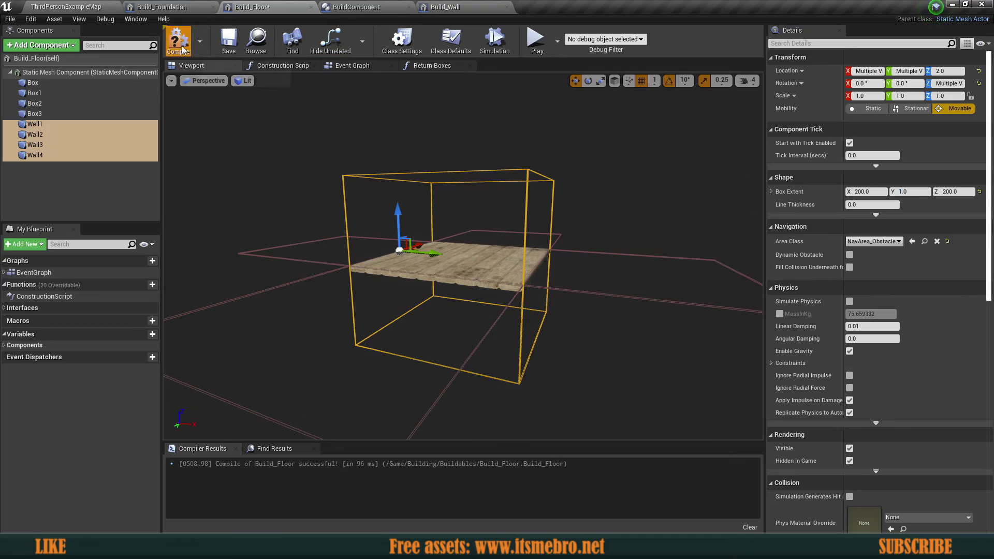
- Play the level and place adjoining foundations on the ground
click(537, 41)
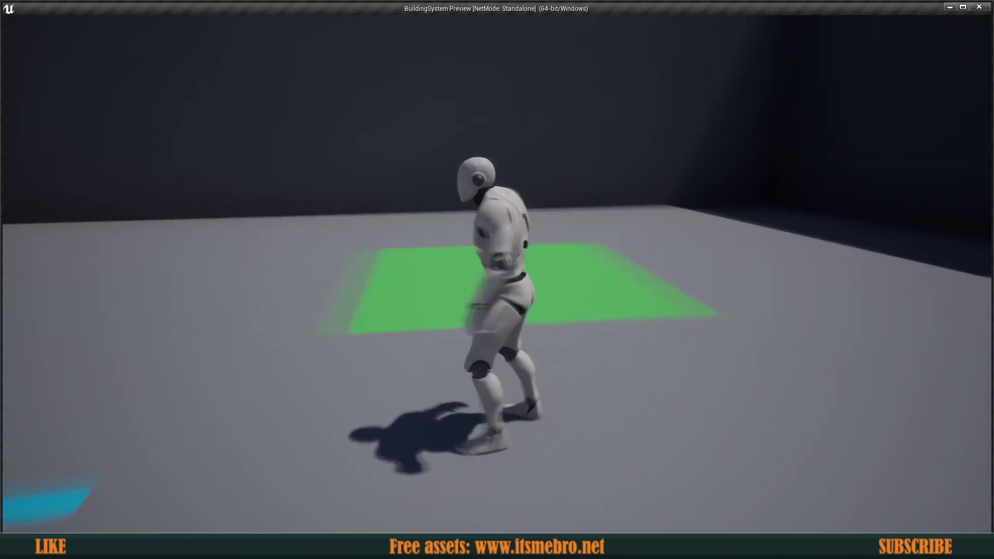
click(497, 280)
click(497, 280)
key(w)
click(497, 279)
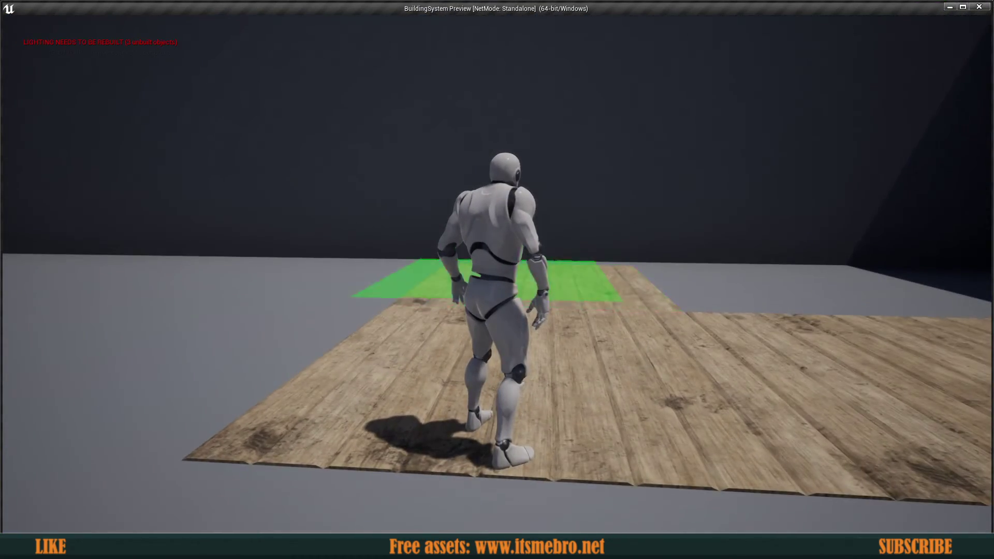
- Build a doorway wall on the foundation's edge and a window wall right beside it
key(w)
scroll(497, 279, up, 1)
scroll(497, 279, up, 1)
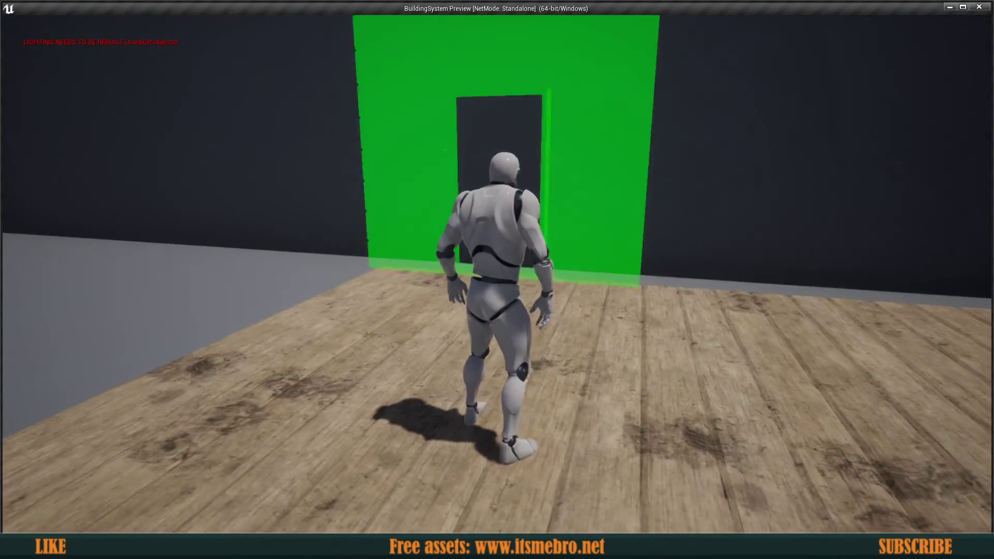
click(497, 280)
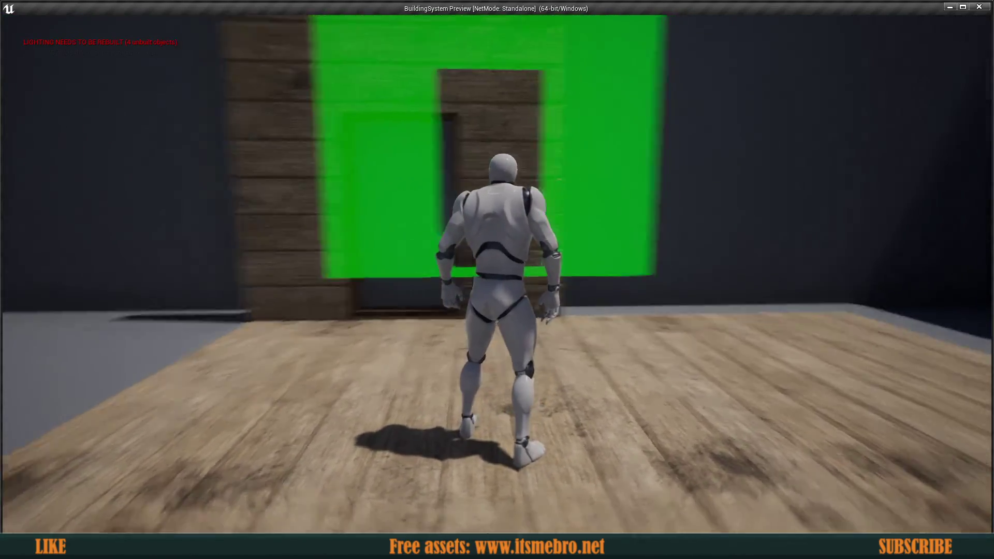
scroll(497, 280, up, 1)
key(w)
key(d)
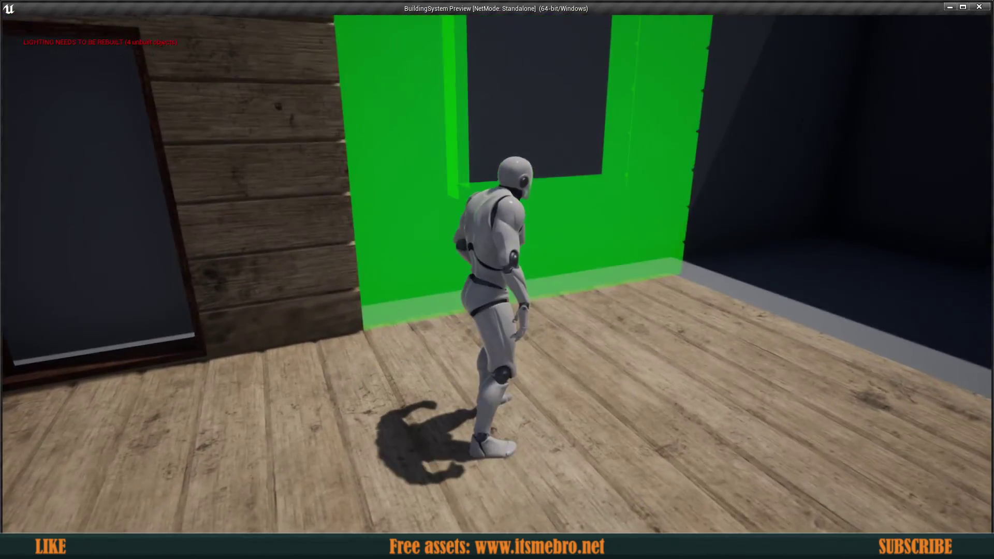
click(497, 280)
- Test the snapping over the existing window wall and place a doorway wall in front of it
key(w)
key(s)
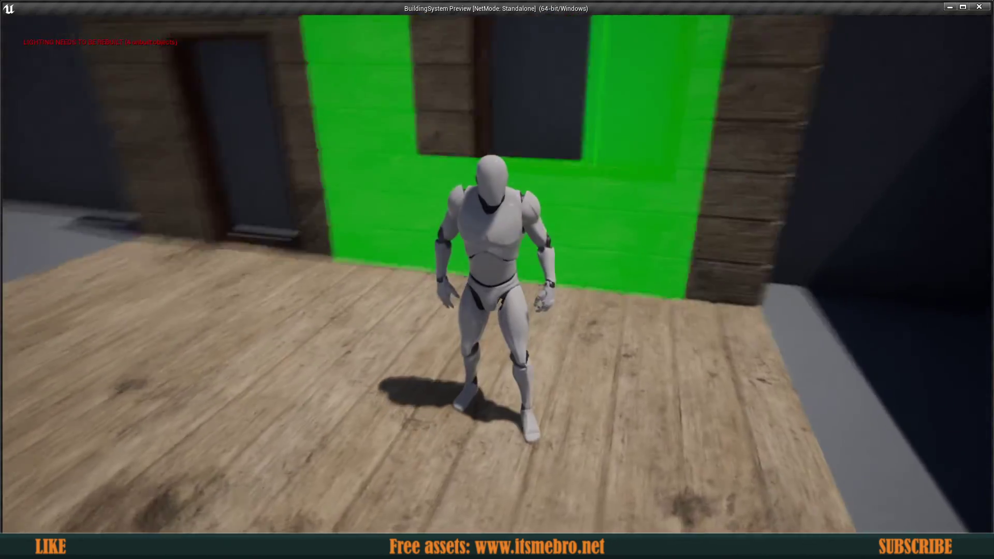
key(w)
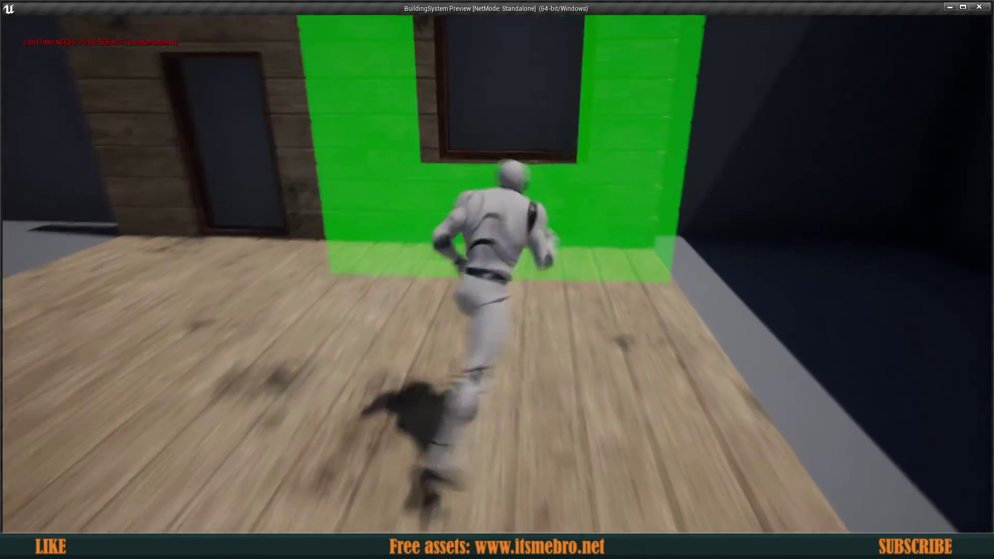
scroll(497, 280, down, 1)
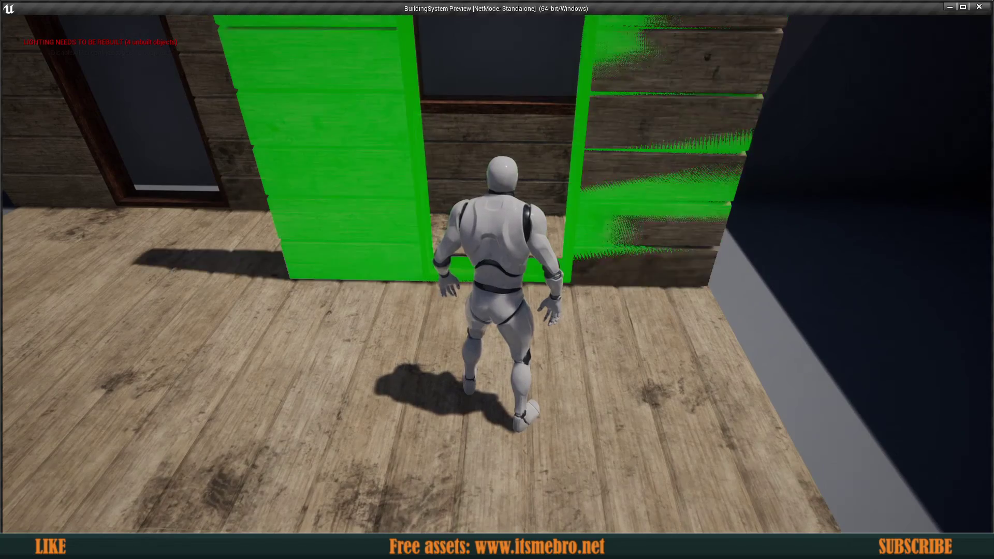
click(497, 280)
- Run and jump around the built walls to examine how the doorway wall sits against the window wall
key(w)
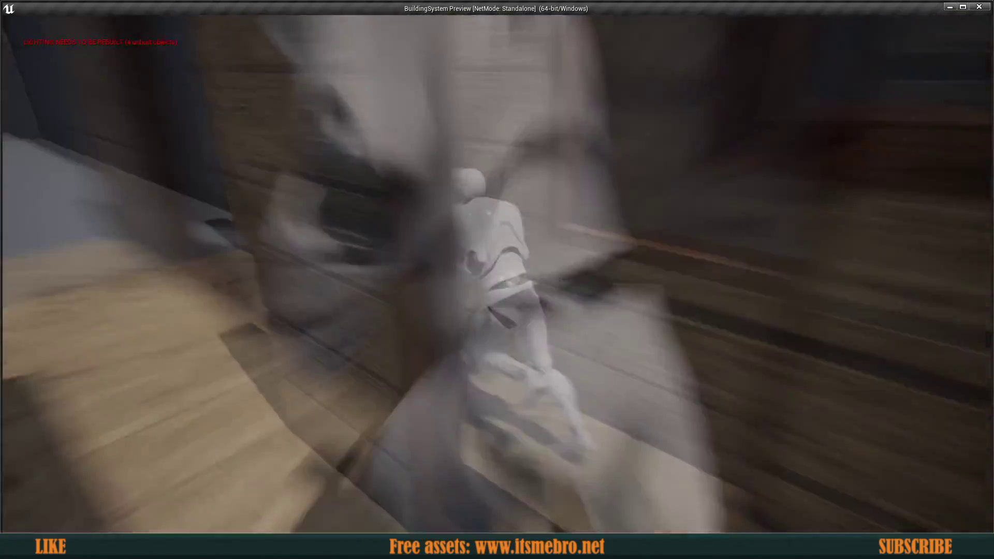
key(d)
key(w)
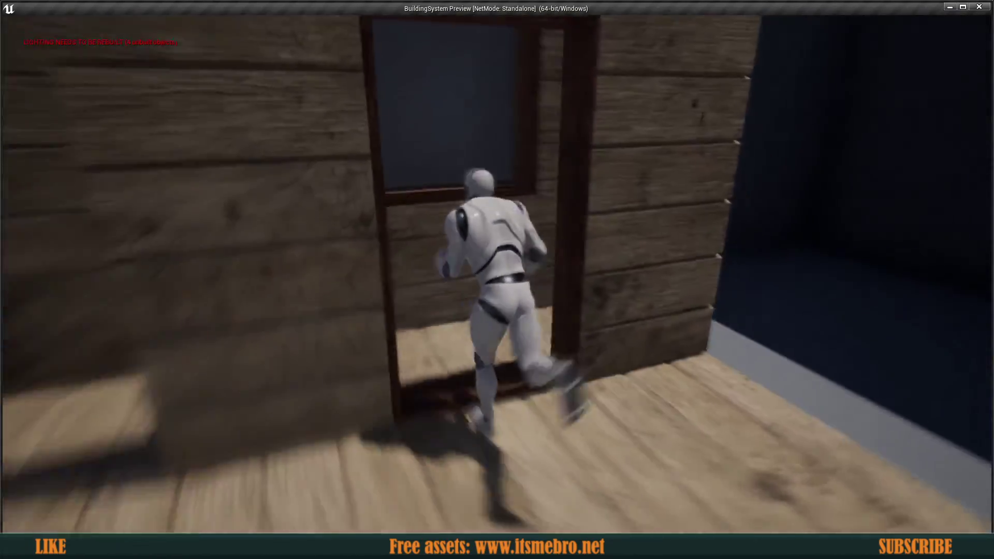
key(space)
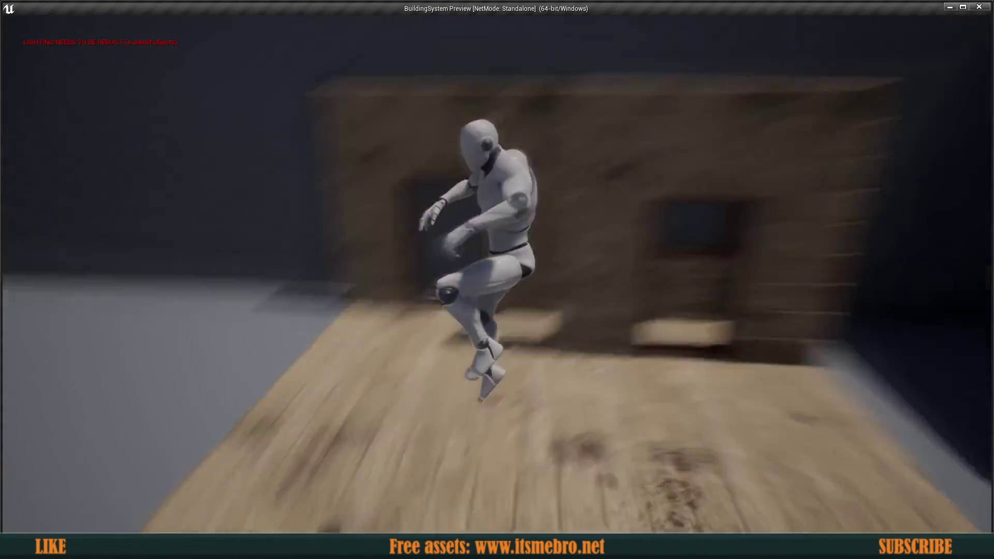
key(d)
key(w)
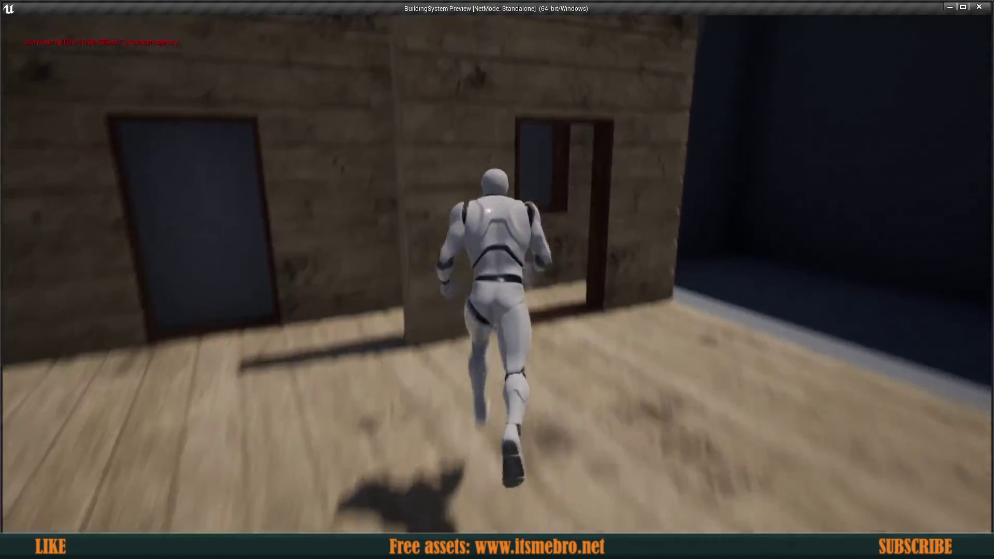
key(w)
key(space)
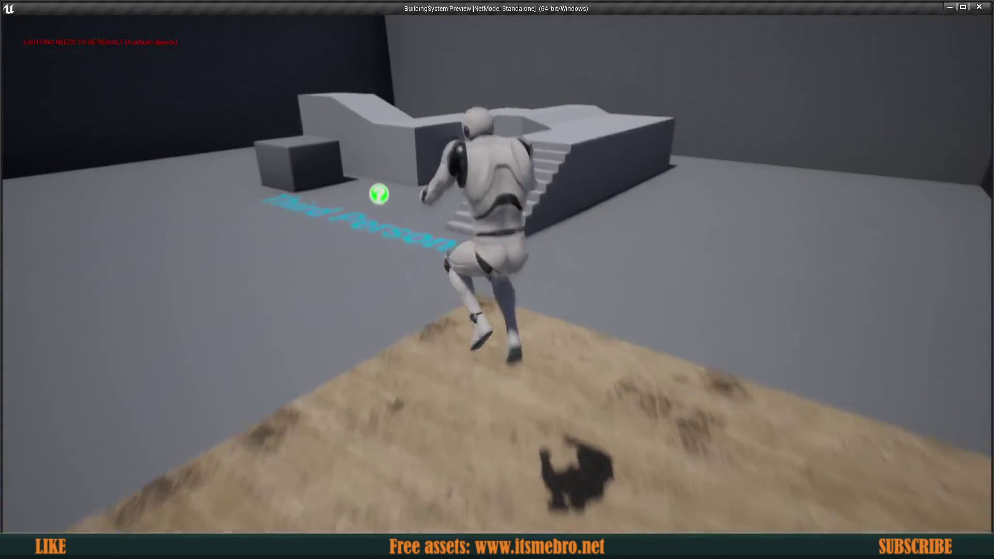